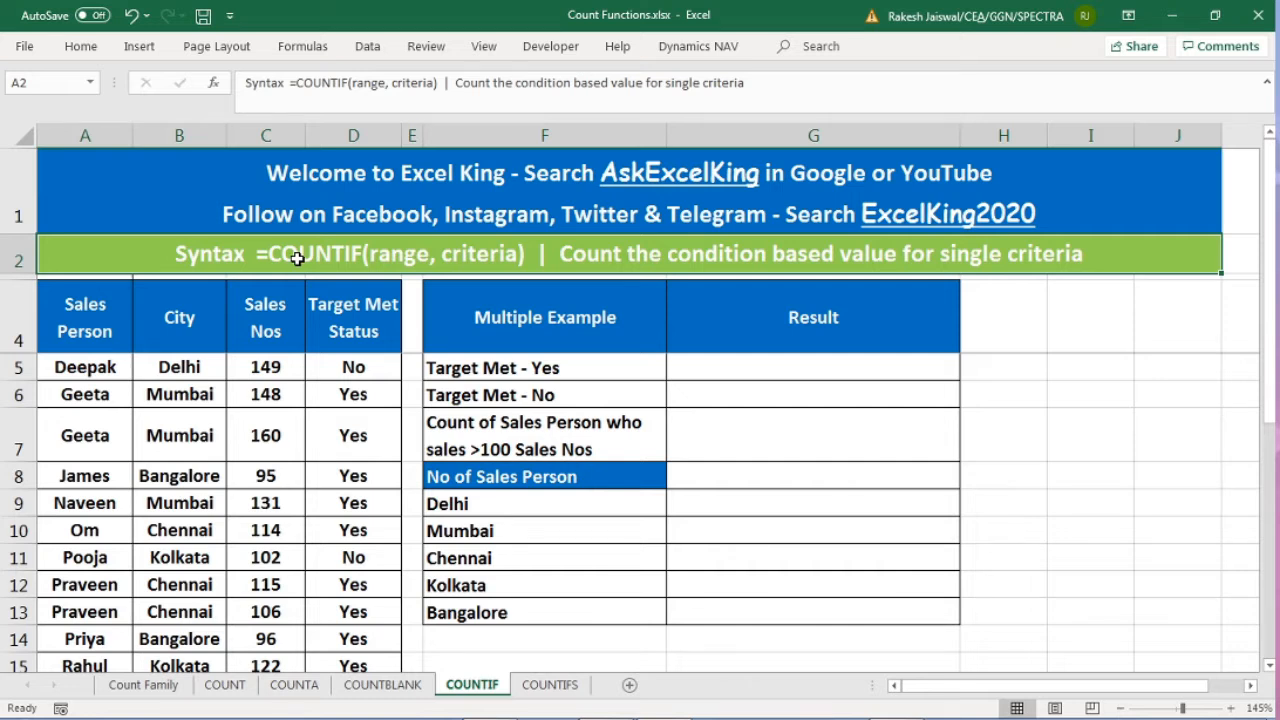
Review the sales table's Sales Person, City, Sales Nos and Target Met Status columns, focusing on the Yes and No status entries
click(323, 330)
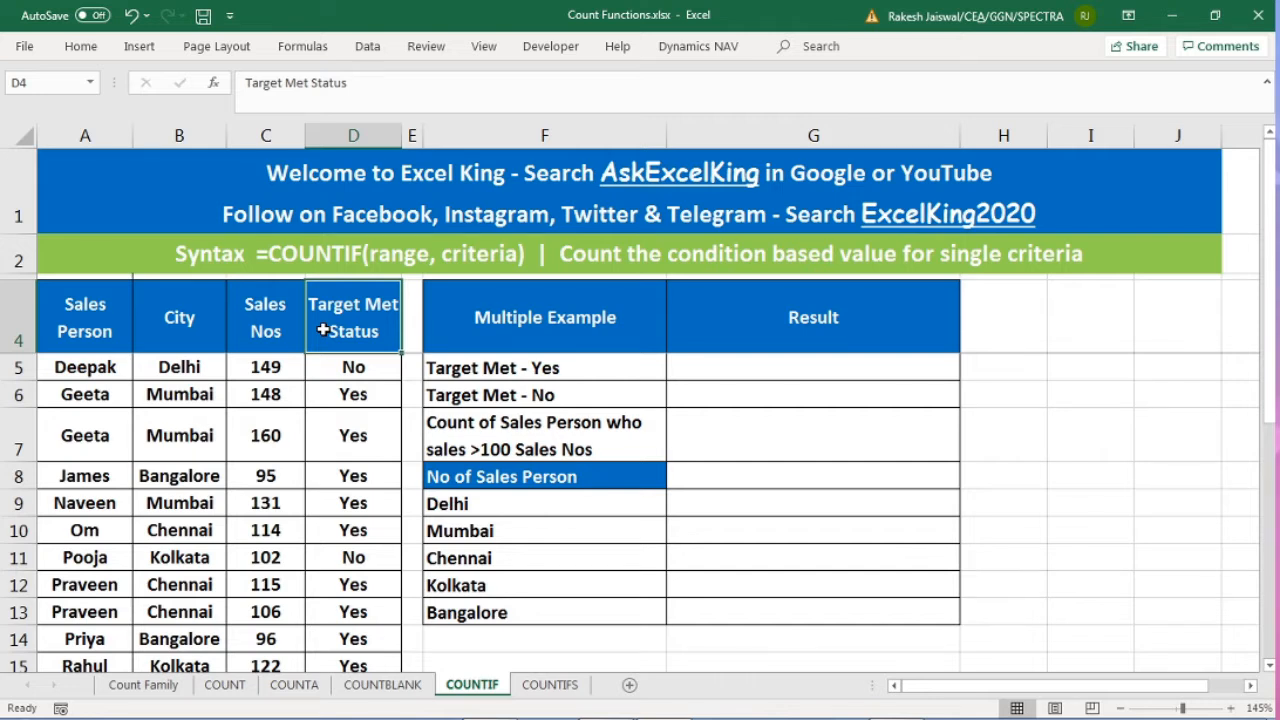
click(117, 338)
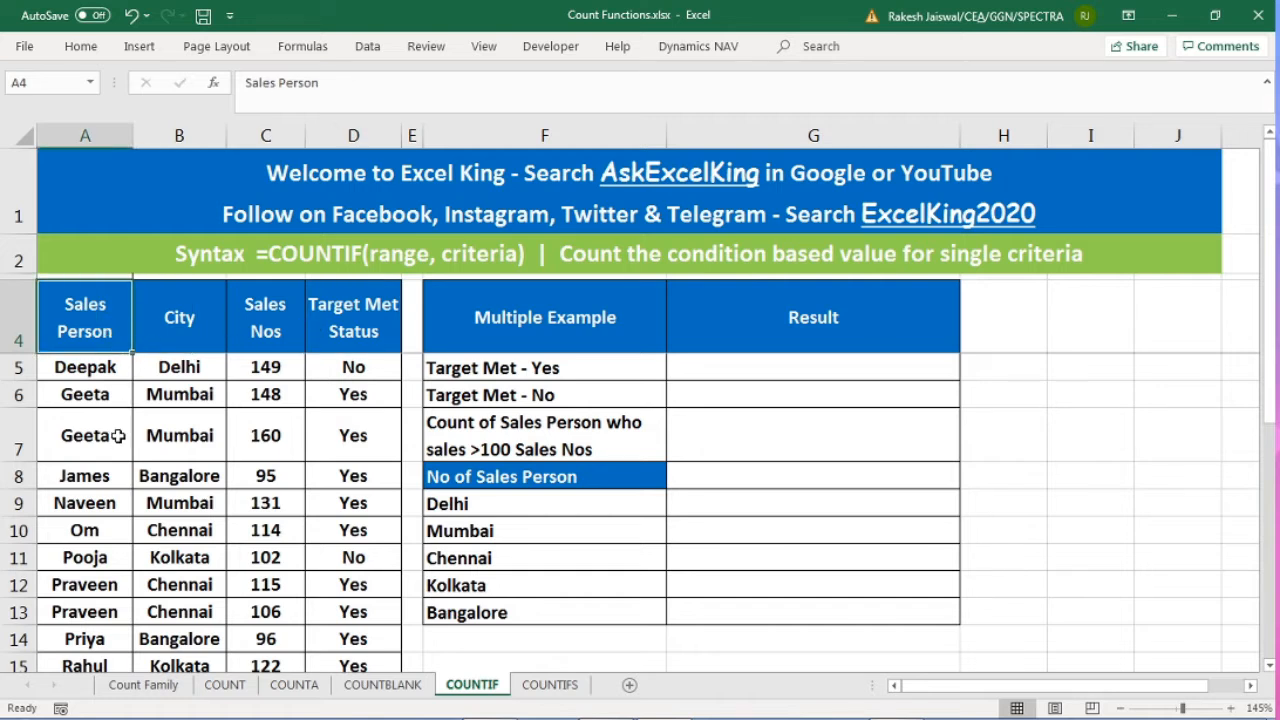
click(175, 369)
click(262, 374)
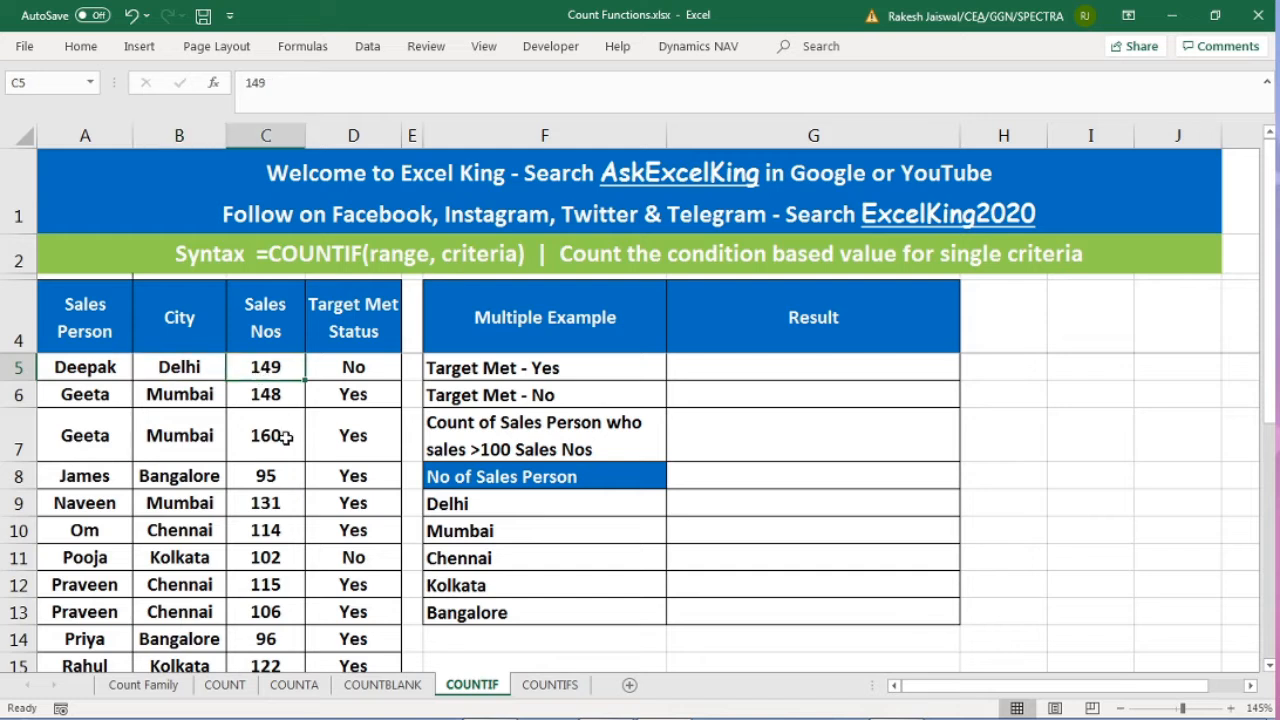
click(366, 372)
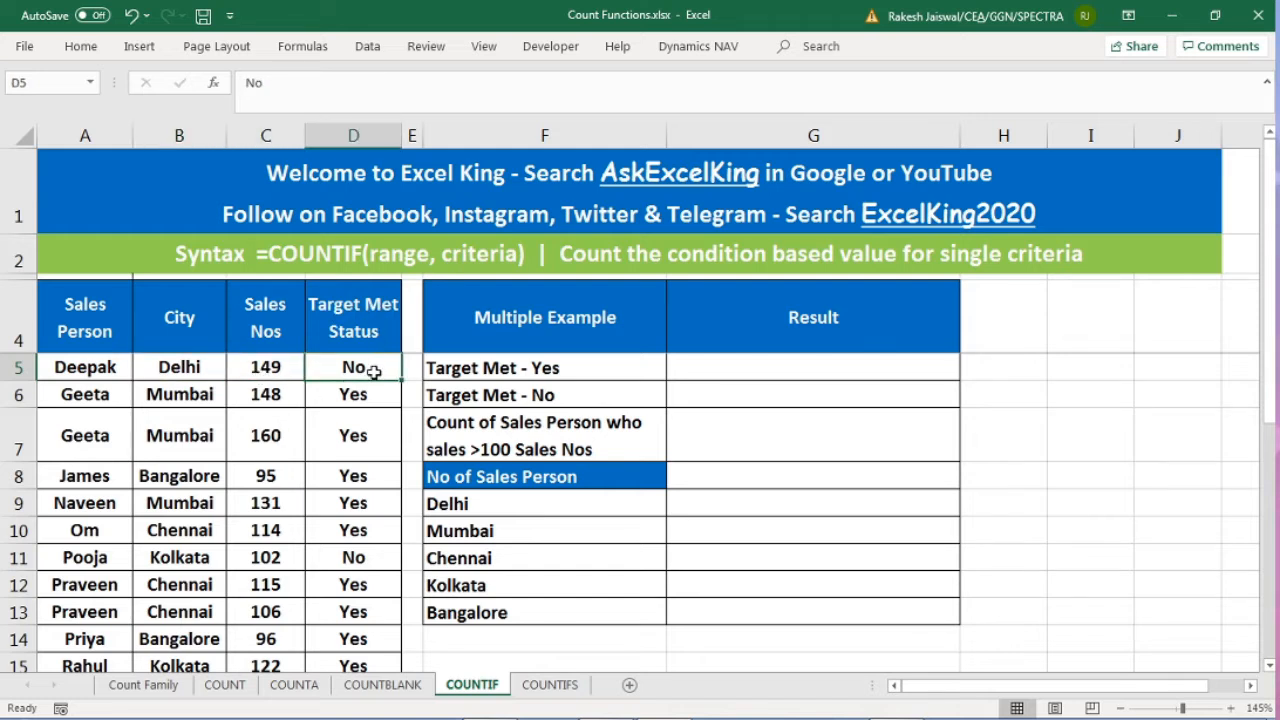
click(366, 440)
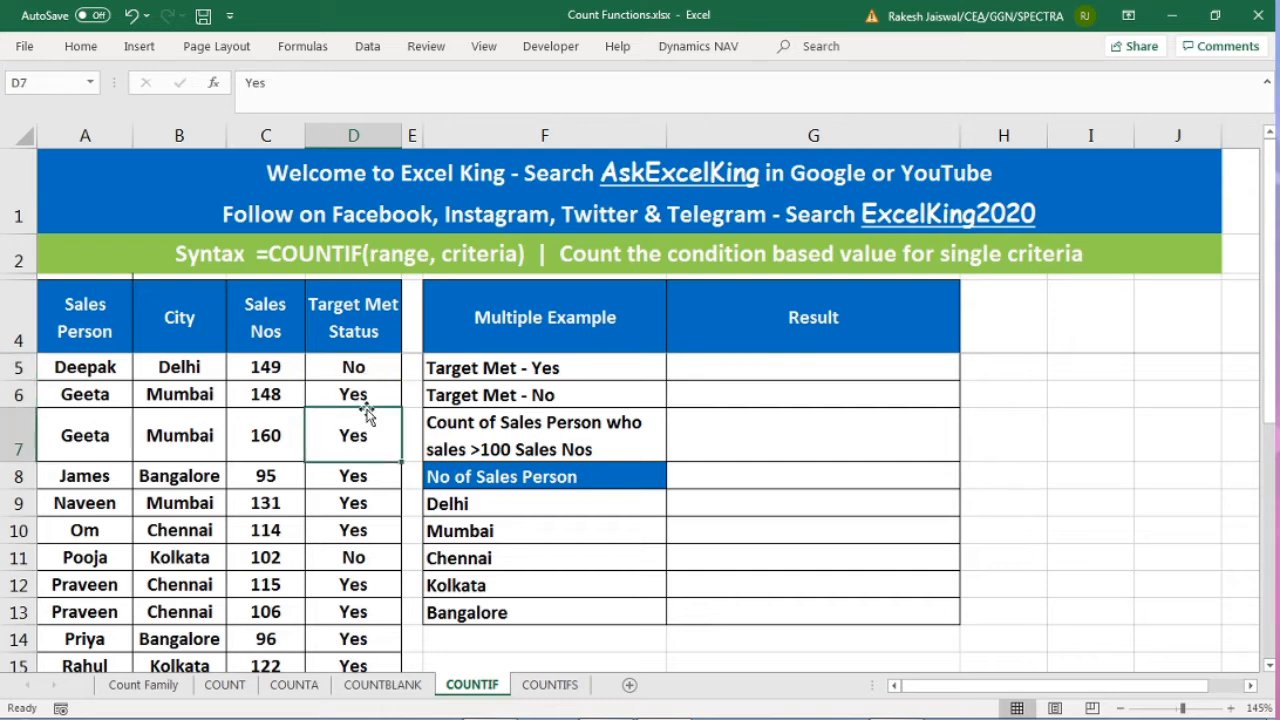
click(358, 365)
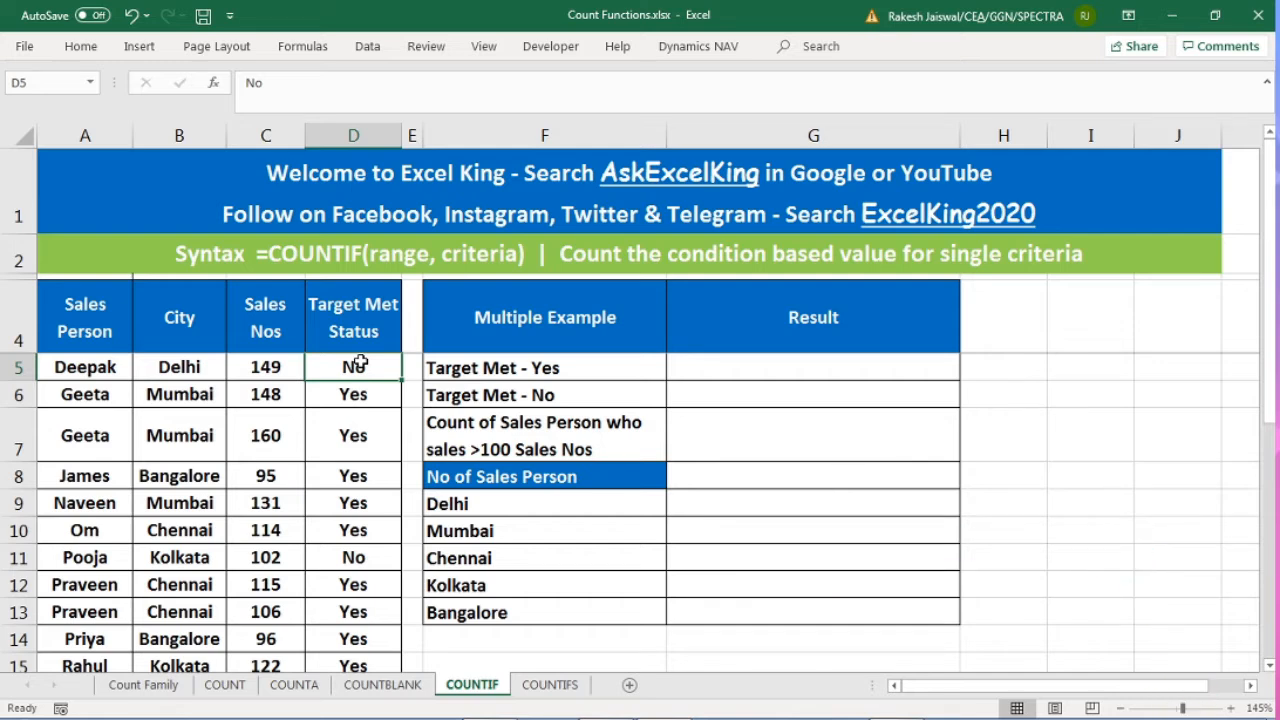
click(373, 400)
click(374, 372)
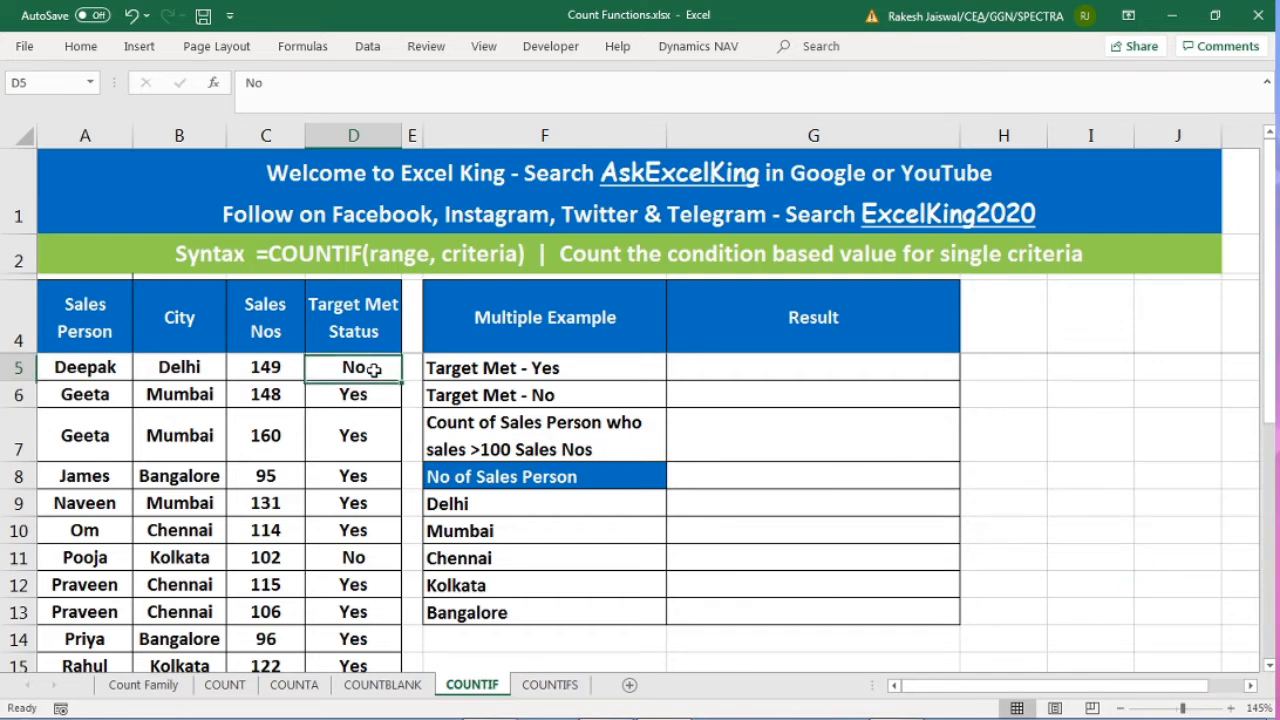
click(333, 427)
click(354, 494)
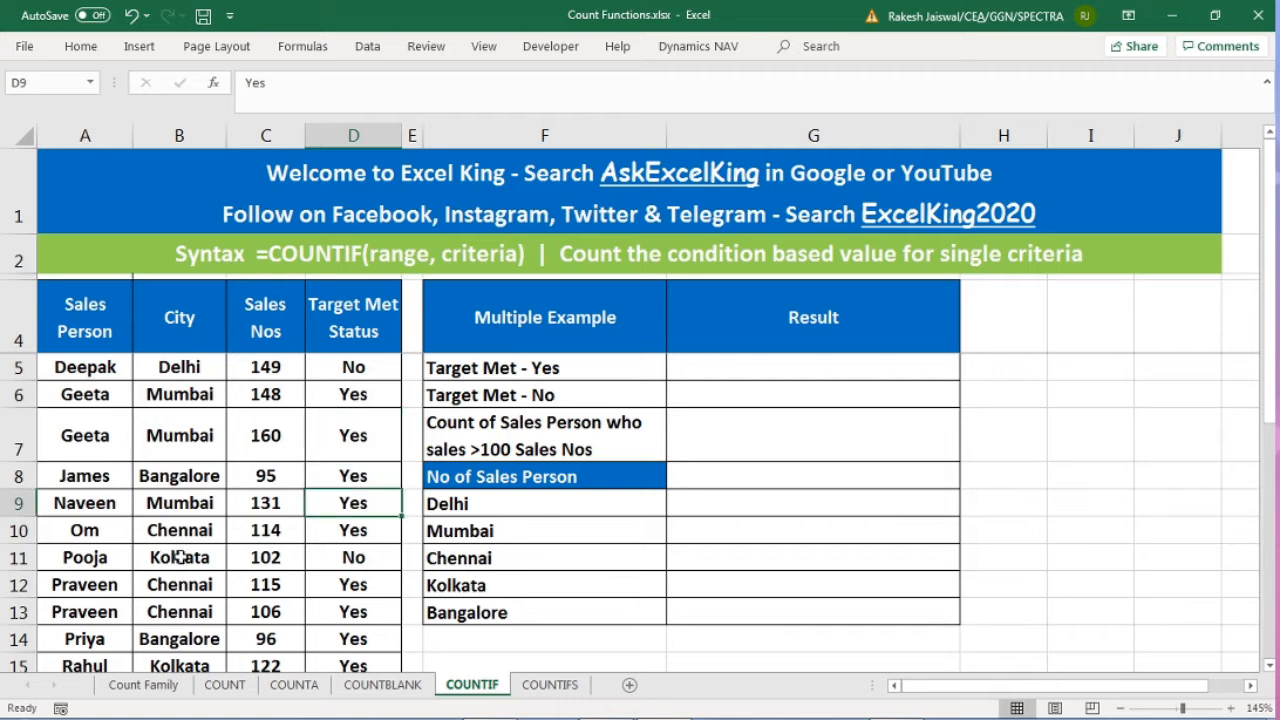
click(324, 453)
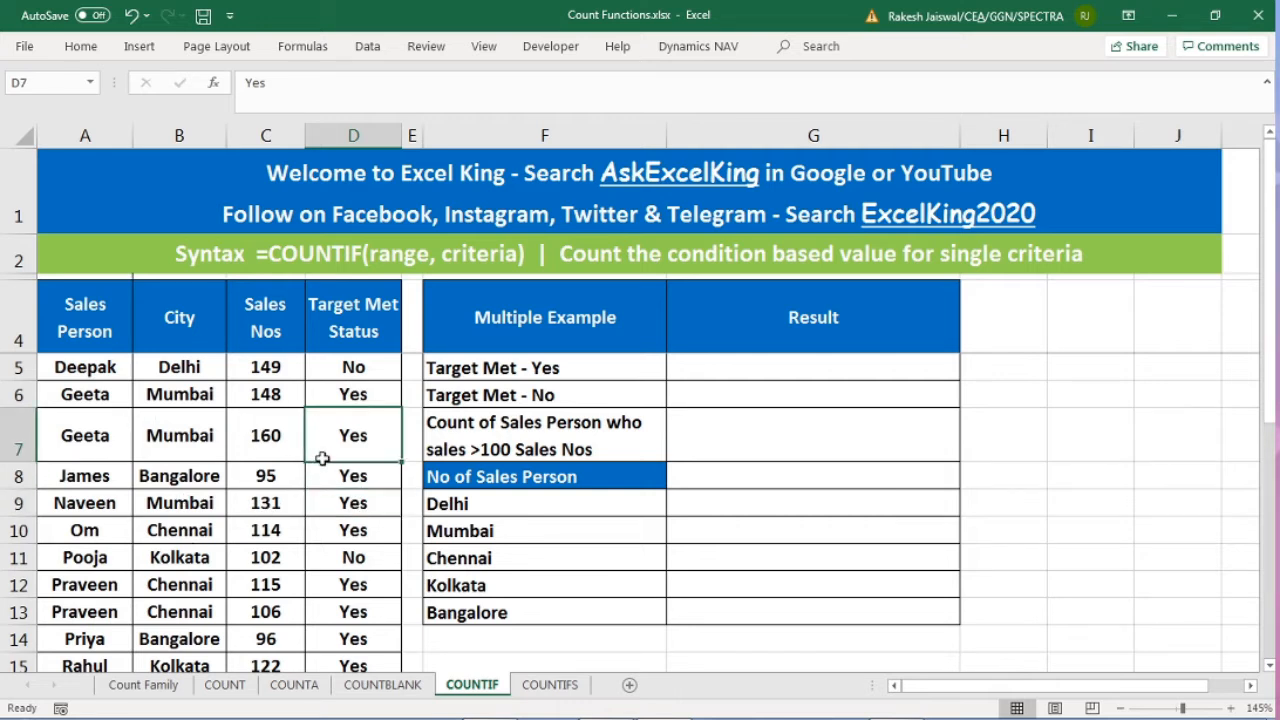
click(345, 396)
click(270, 370)
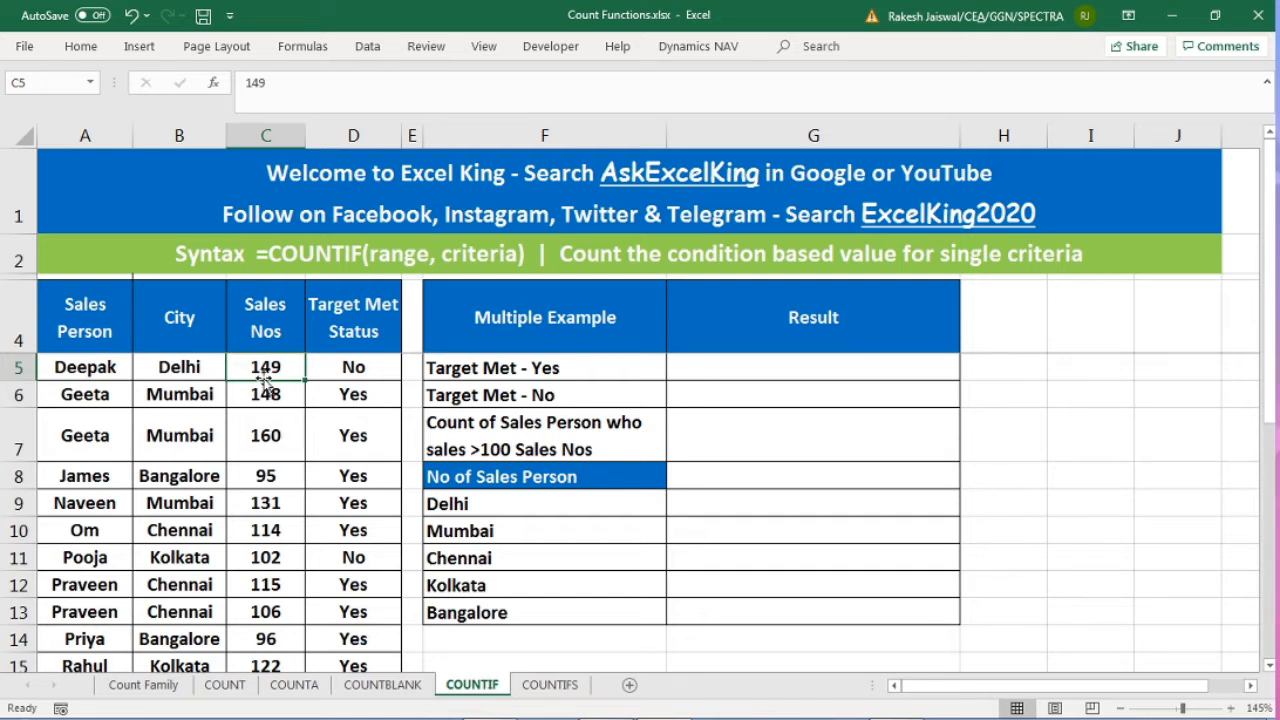
click(366, 394)
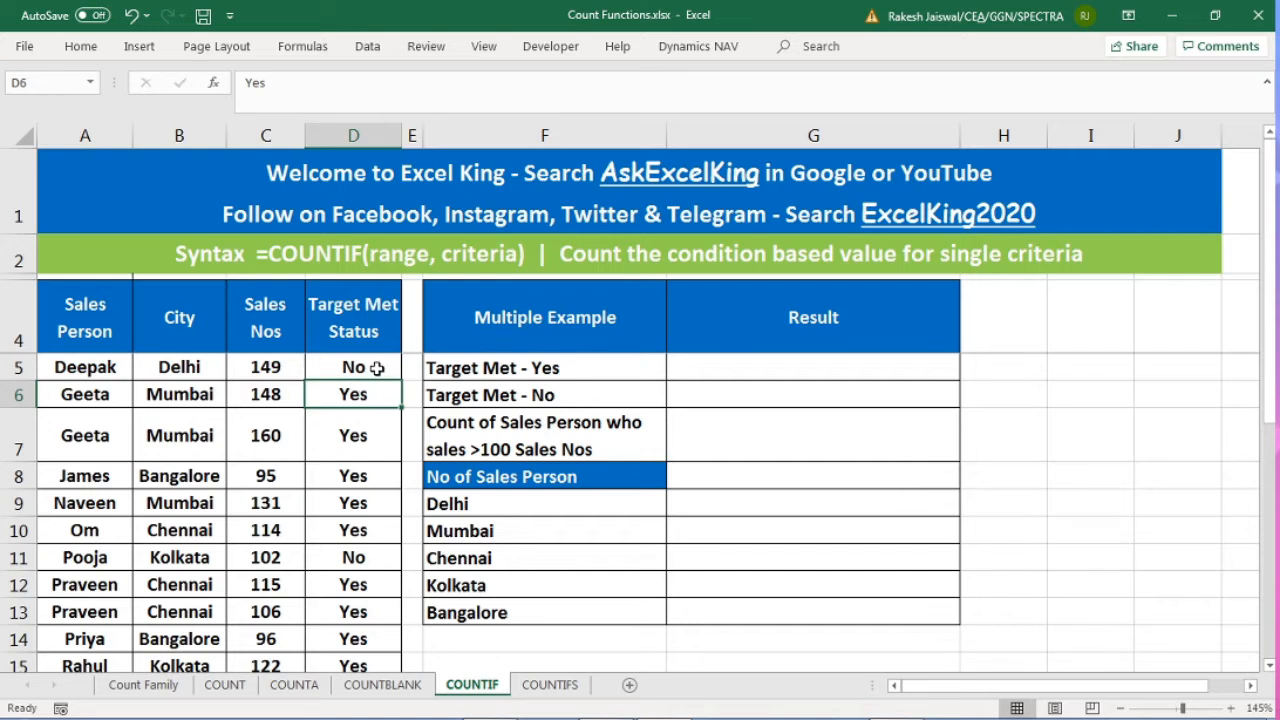
click(372, 380)
click(372, 428)
click(359, 511)
click(360, 522)
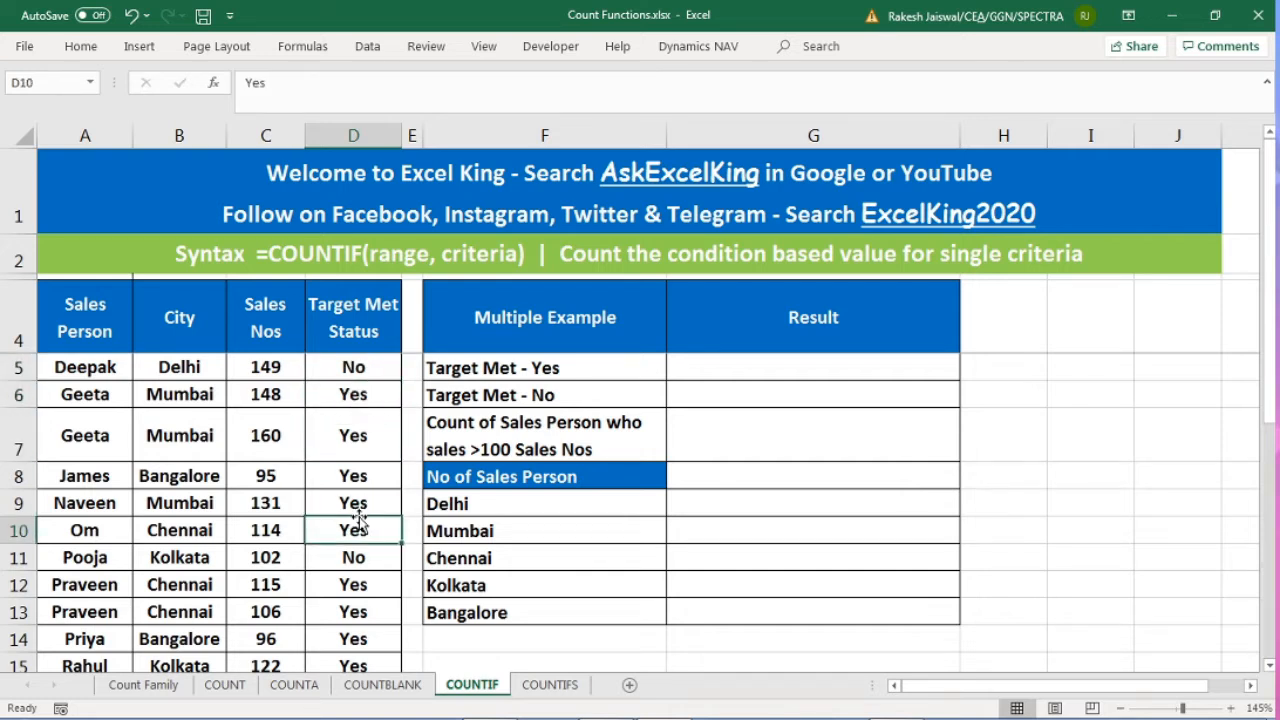
click(353, 467)
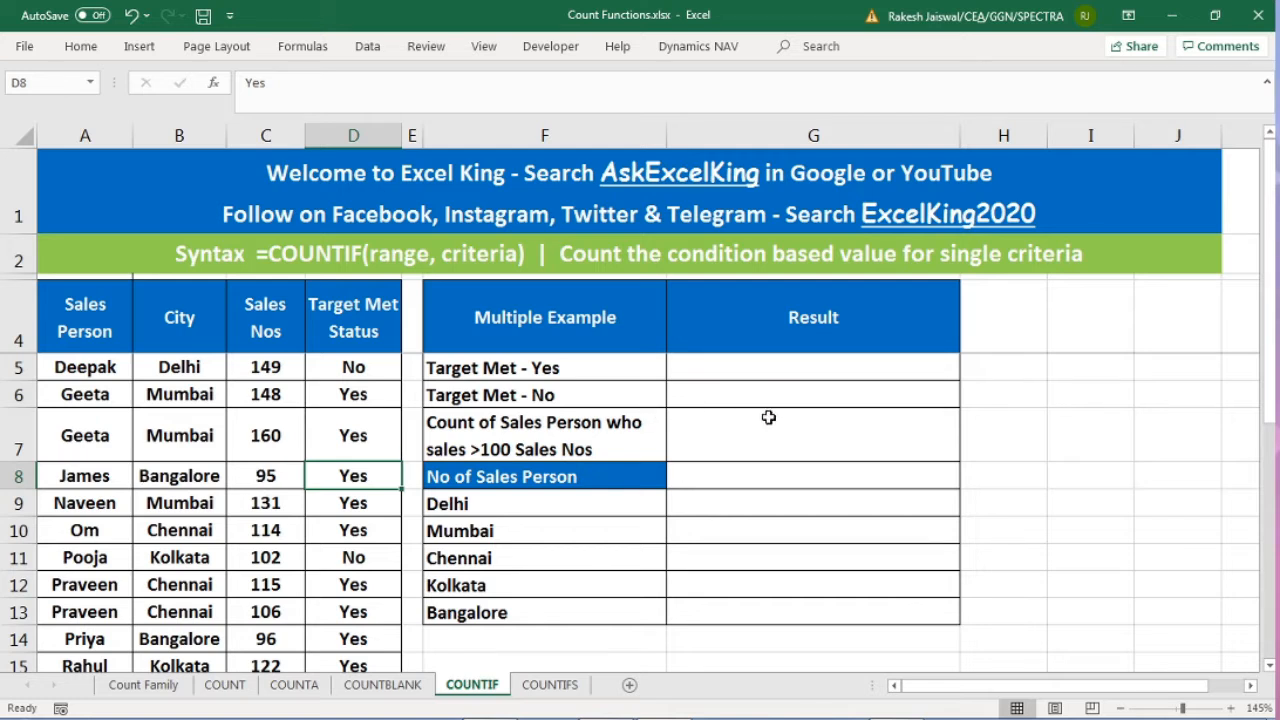
Review the Multiple Example table's target-met, over-100-sales and per-city counting cases along with their Result cells
click(545, 333)
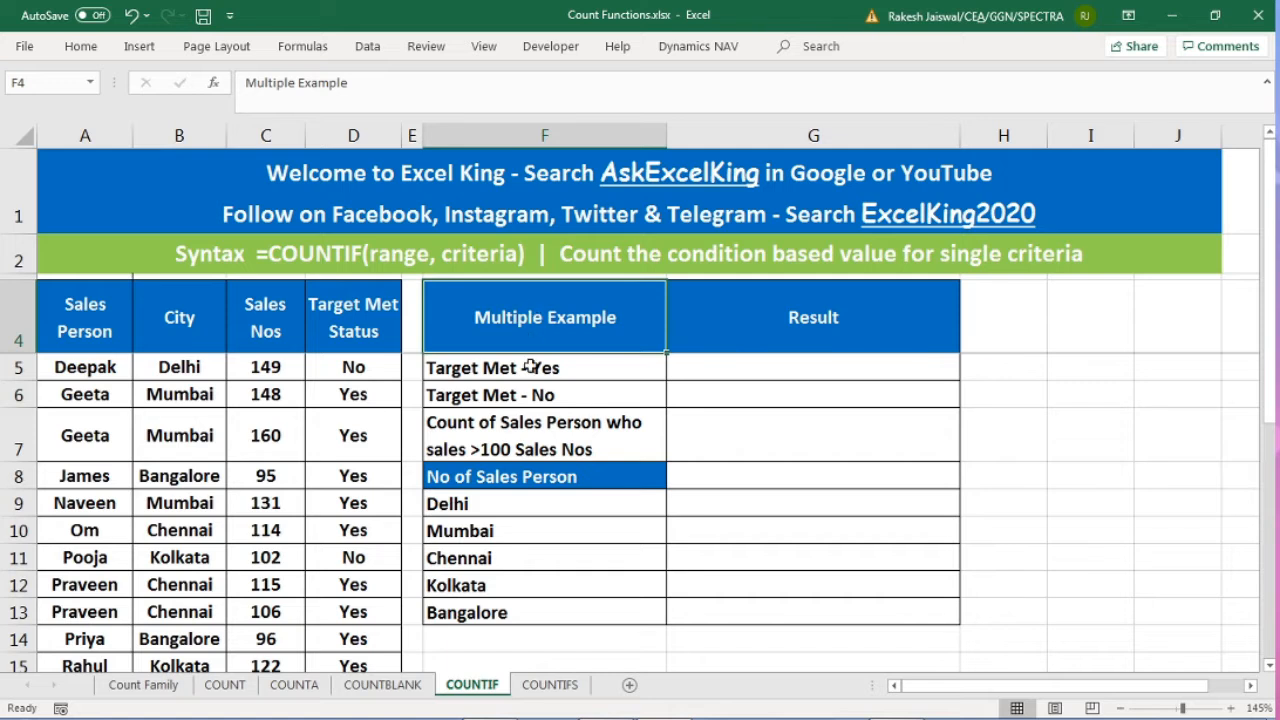
click(798, 349)
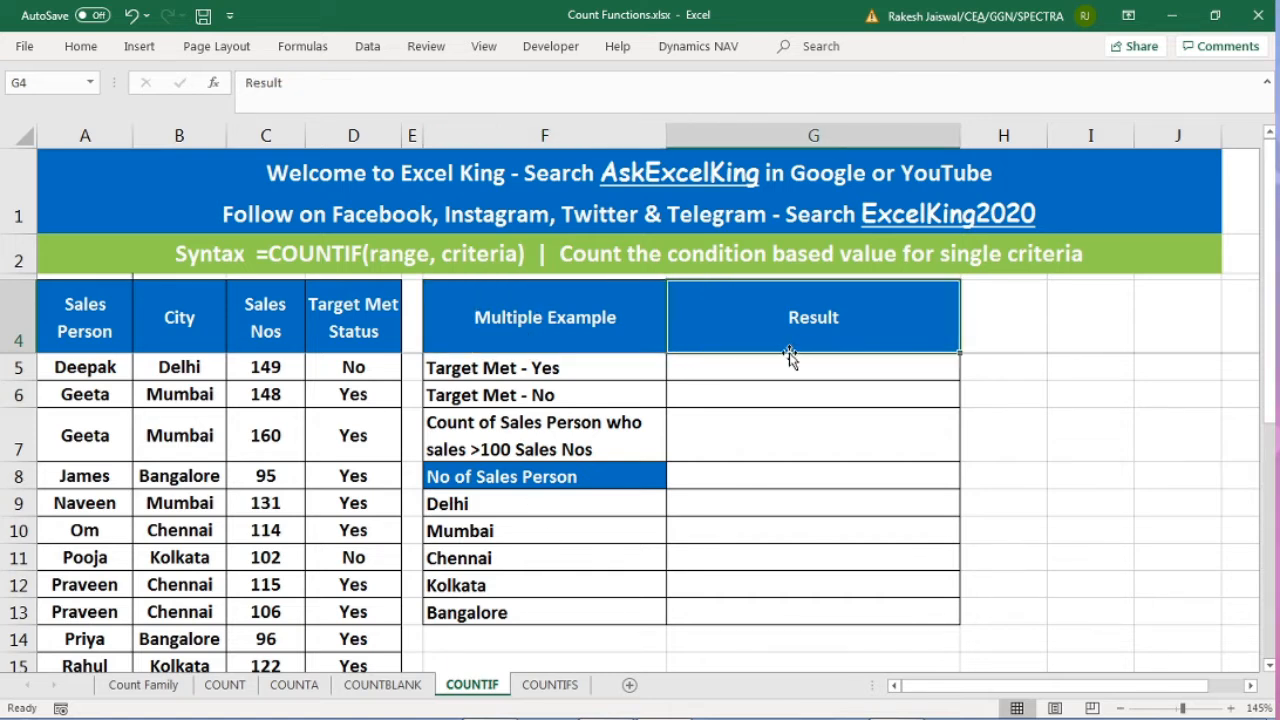
click(779, 361)
click(784, 393)
click(789, 429)
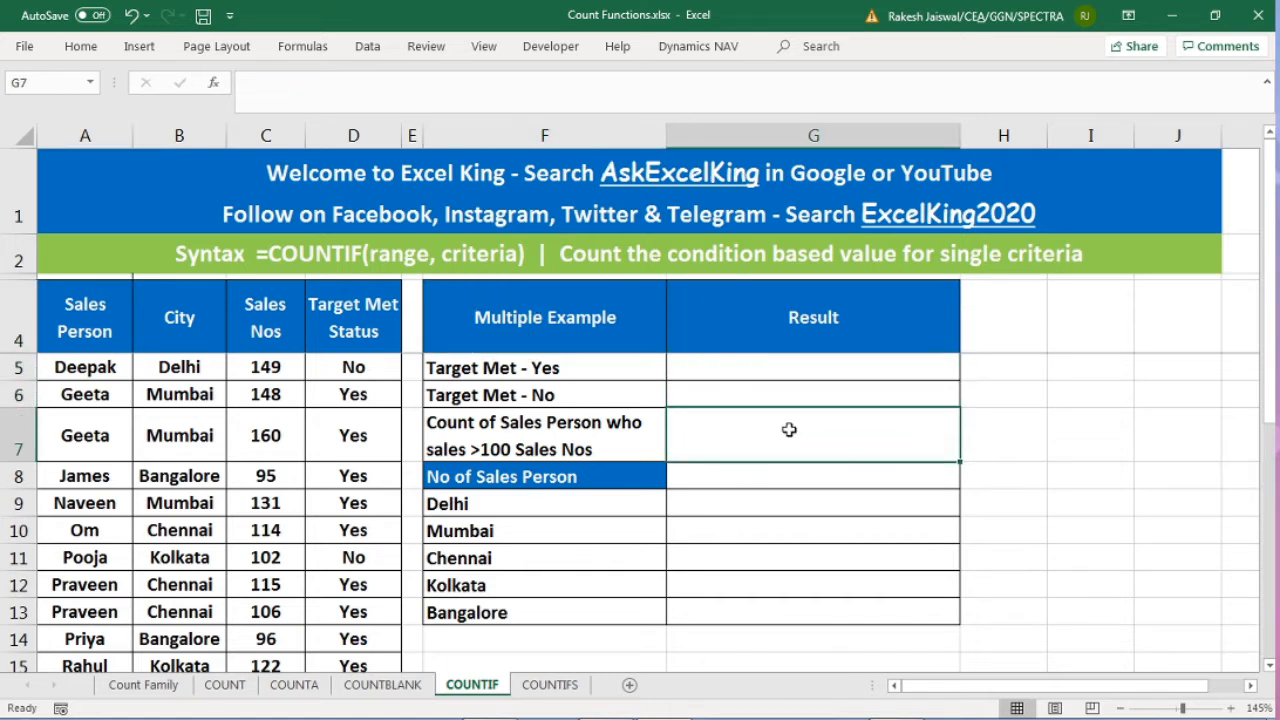
click(730, 370)
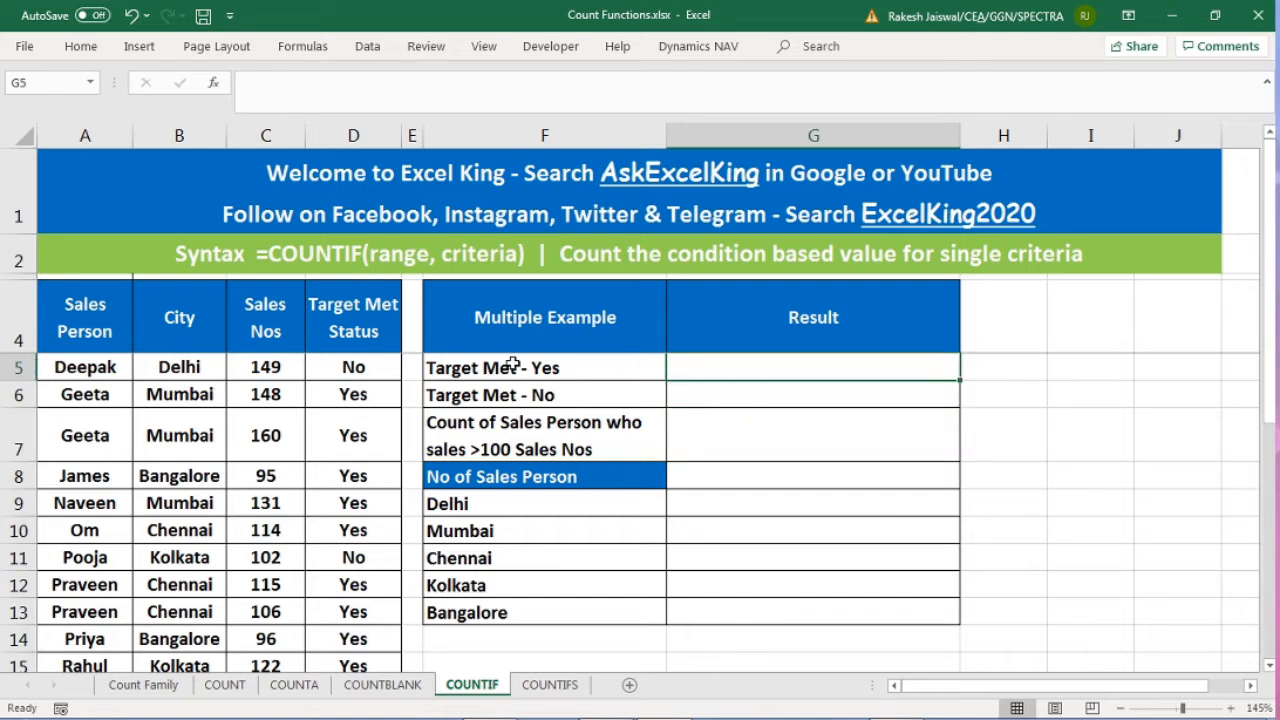
click(474, 372)
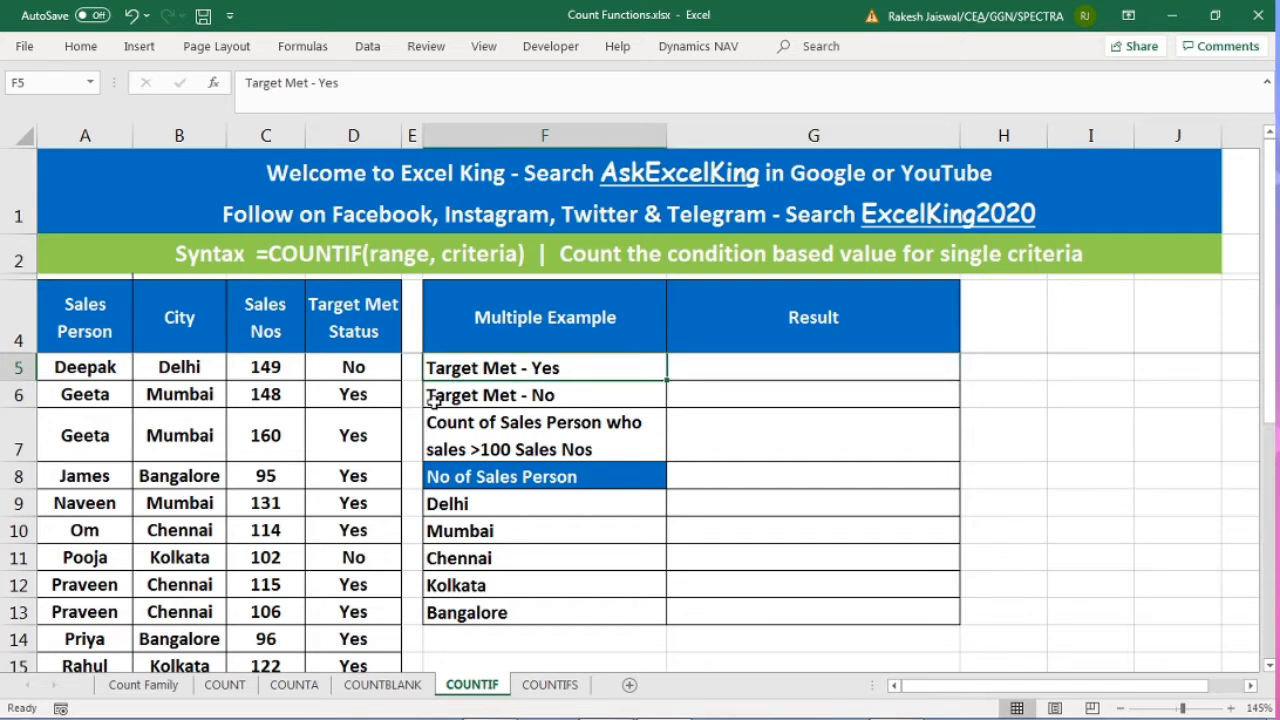
click(478, 400)
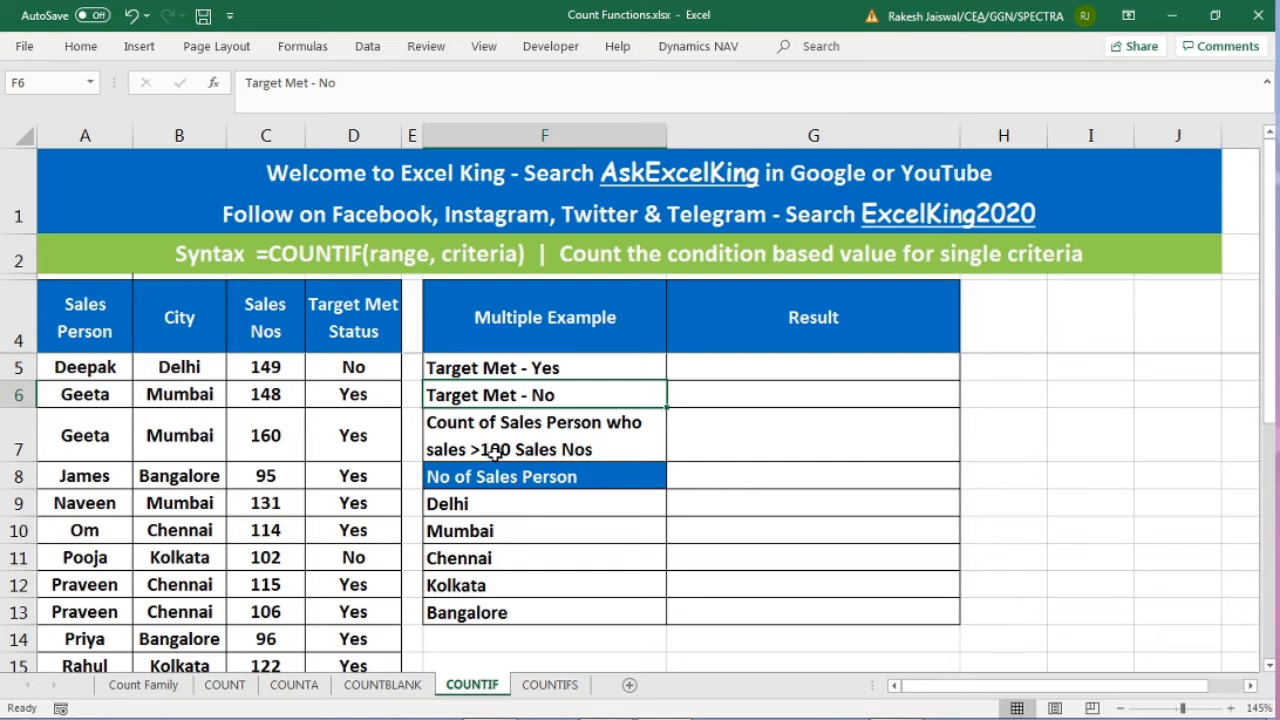
click(471, 477)
drag(563, 500, 779, 500)
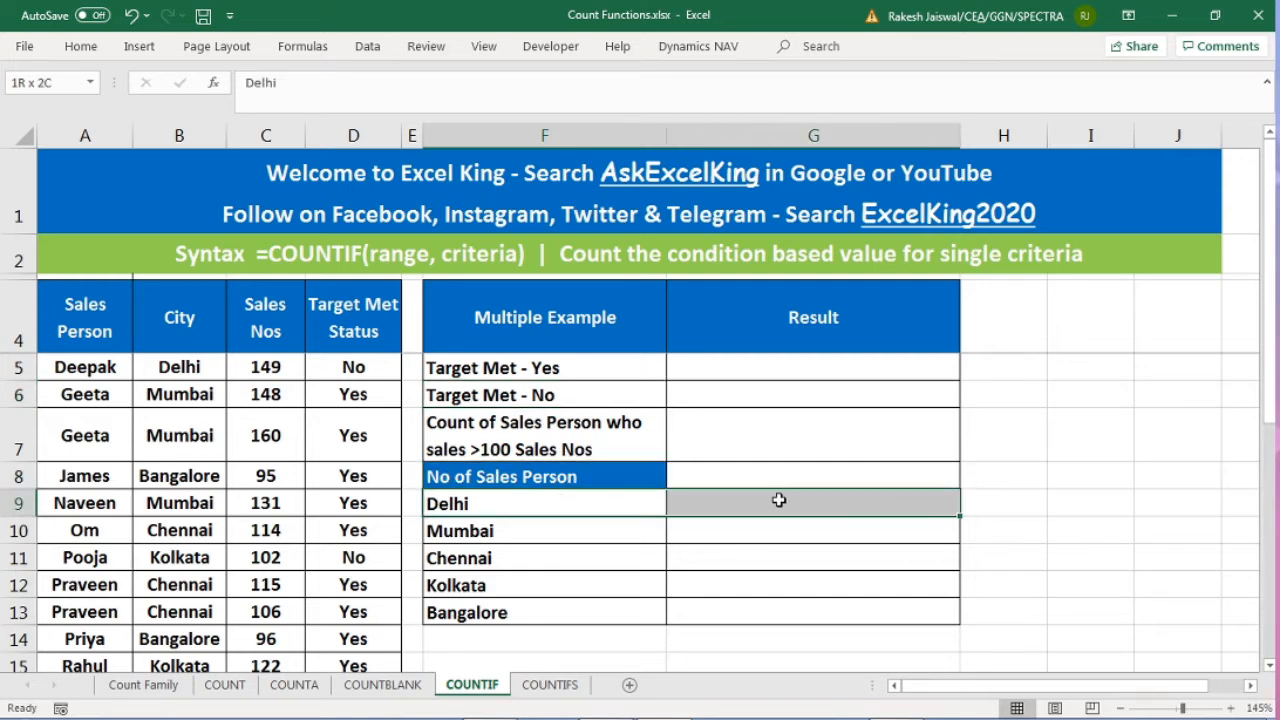
drag(571, 531, 710, 535)
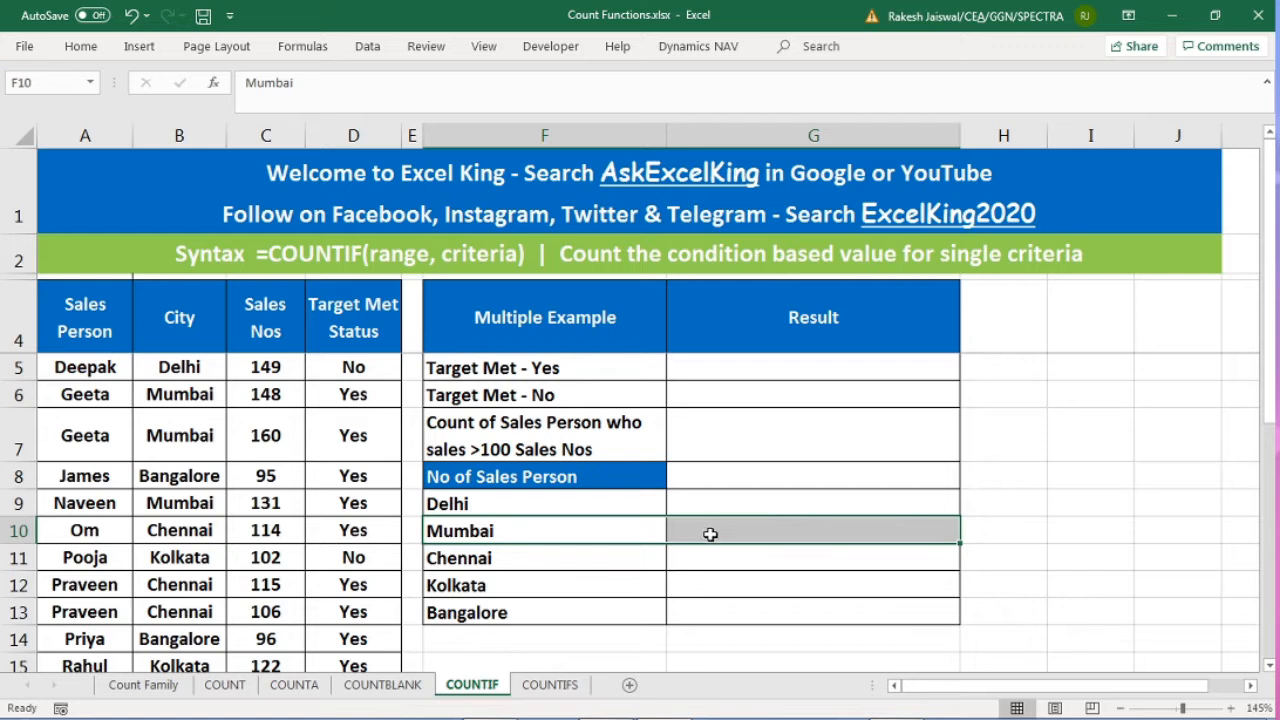
drag(634, 550, 729, 549)
drag(620, 584, 725, 580)
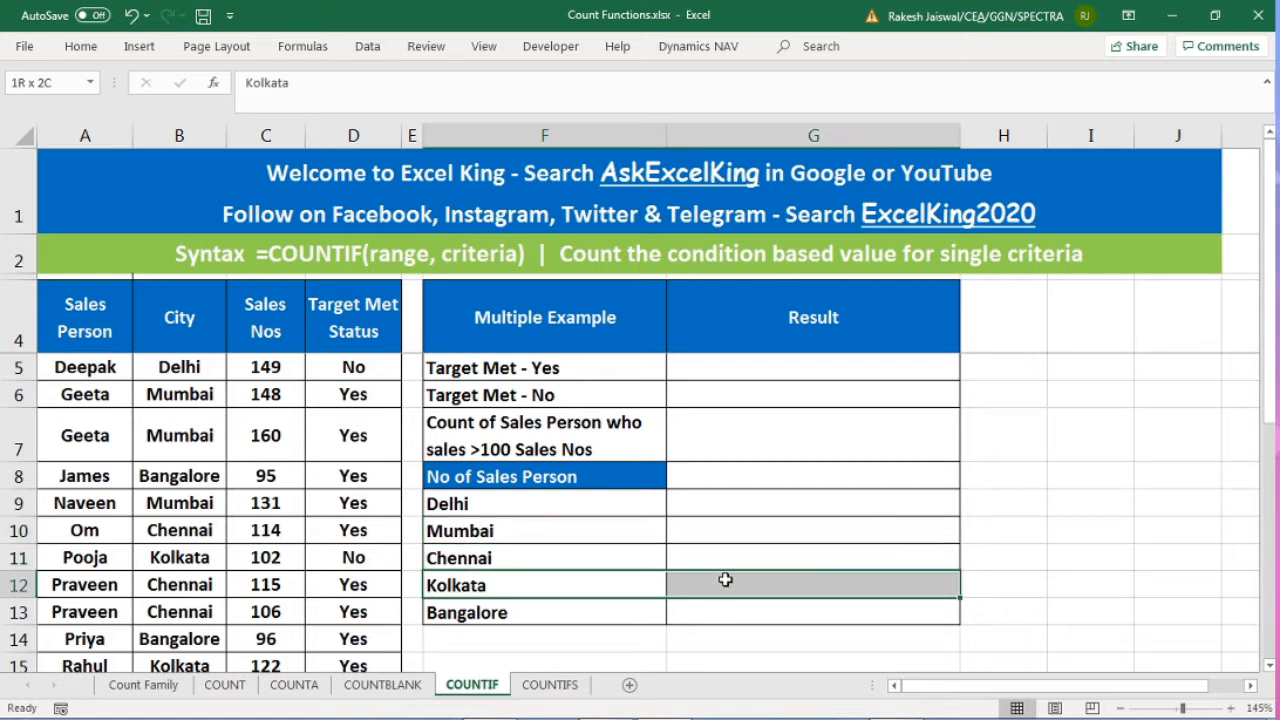
drag(620, 617, 732, 617)
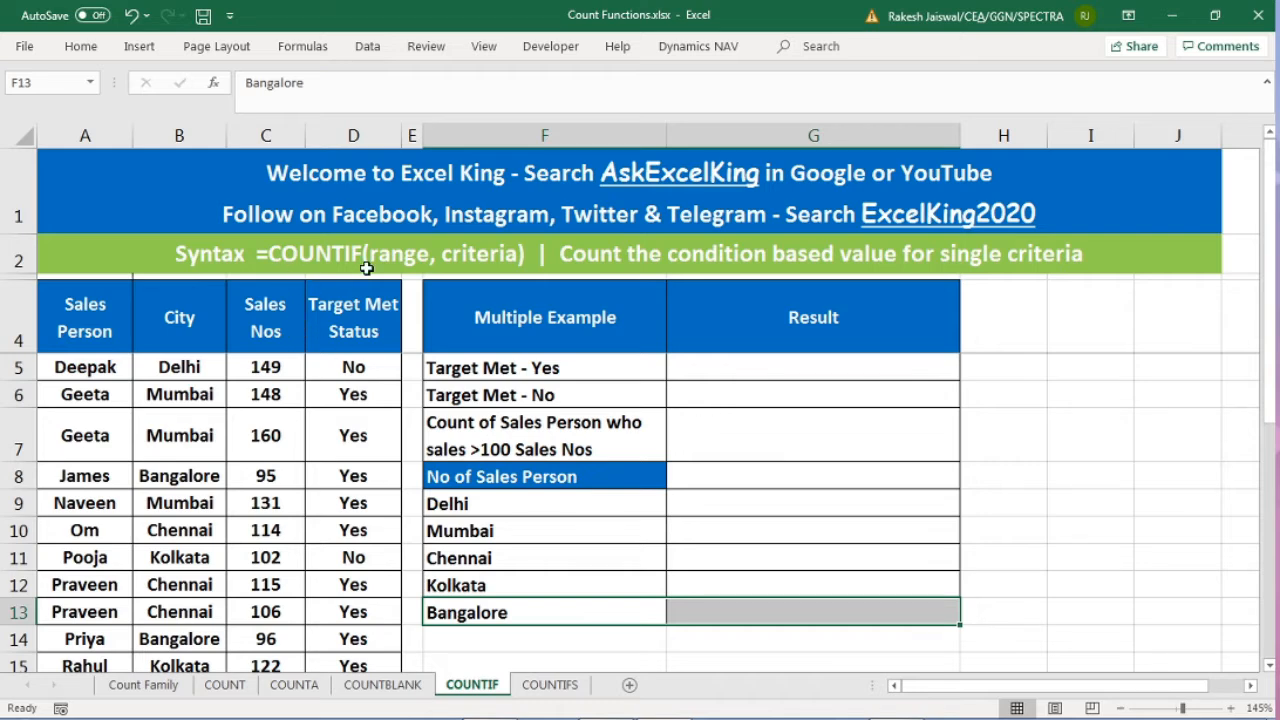
Start a COUNTIF formula in G5, the Result cell for the Target Met - Yes example
click(568, 322)
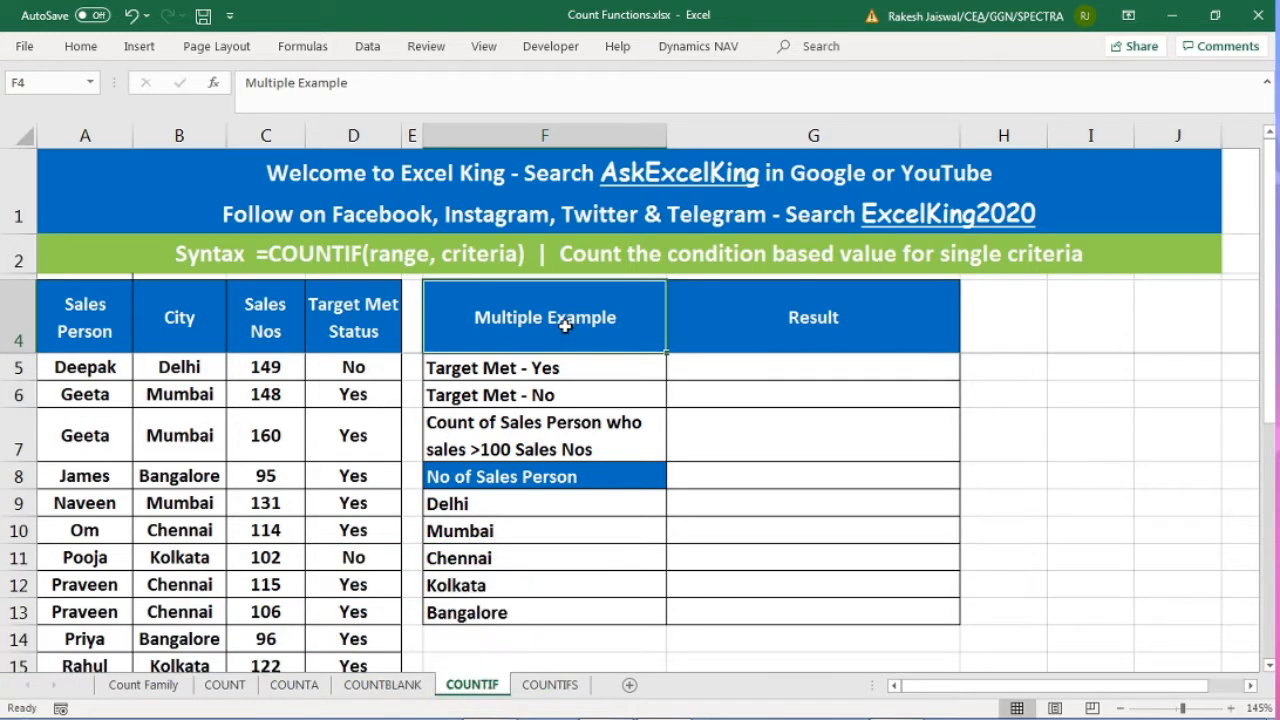
click(562, 367)
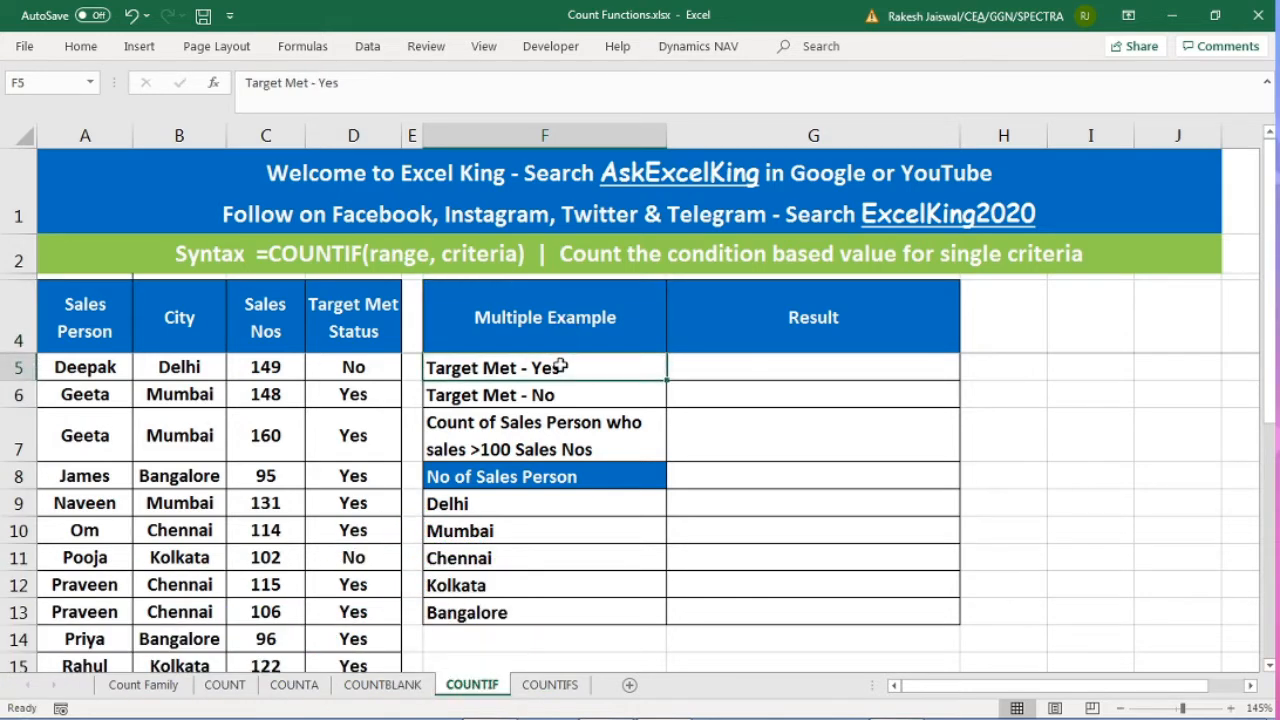
click(754, 370)
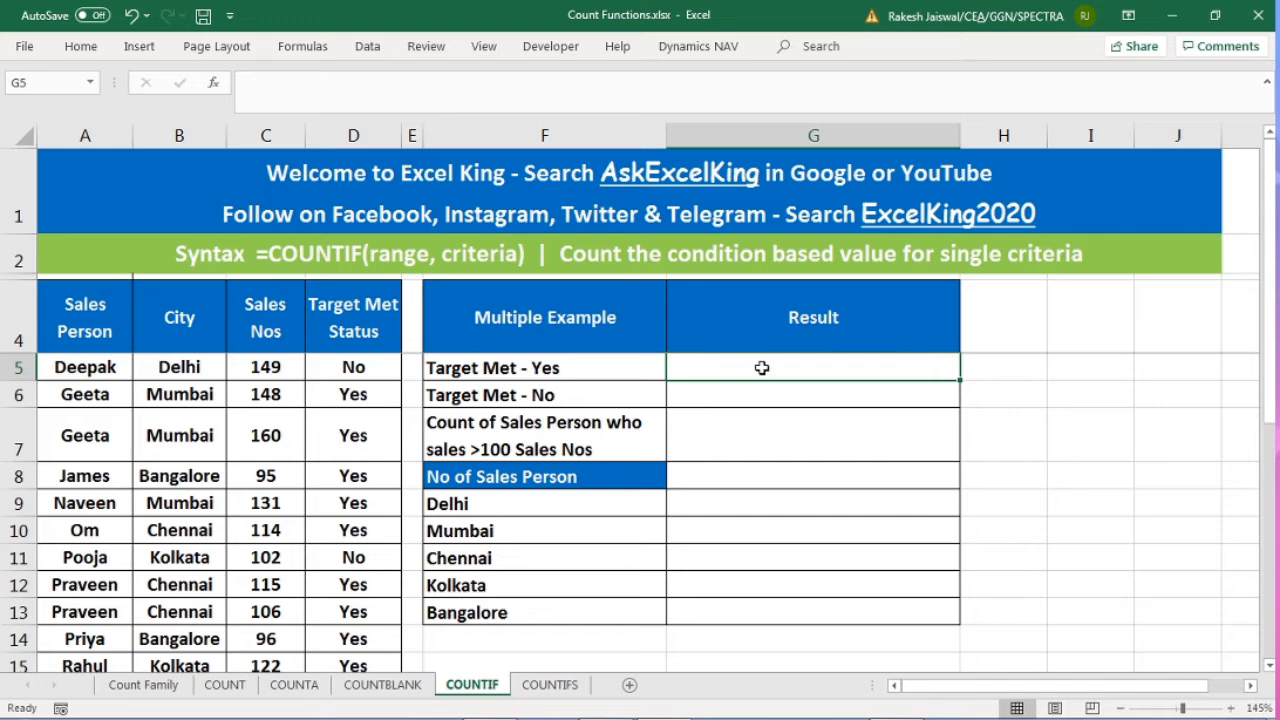
text(=coun)
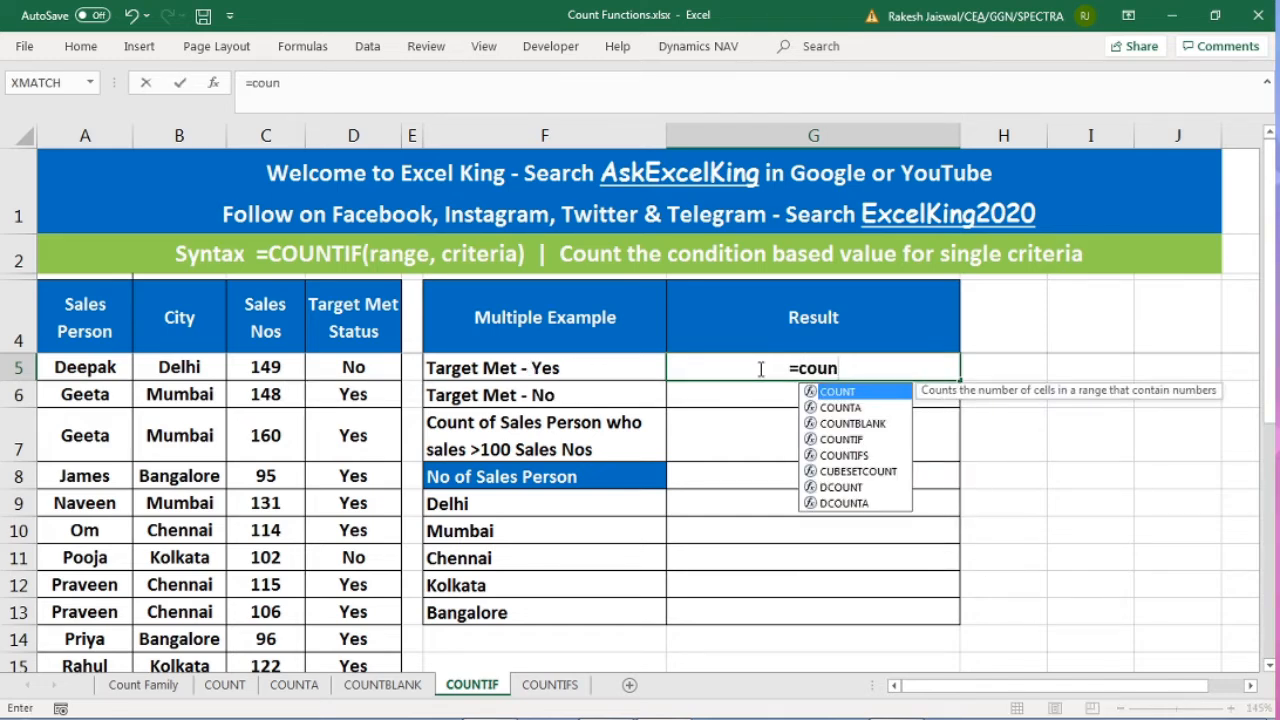
text(tif)
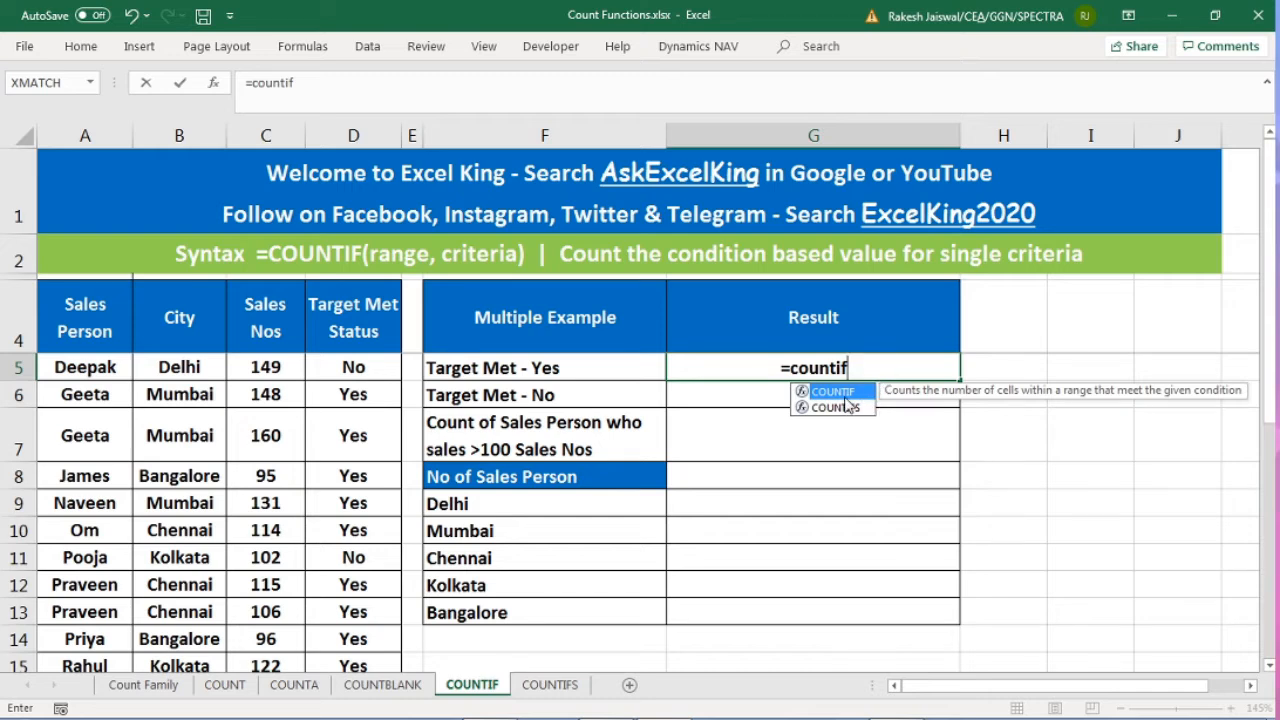
key(Tab)
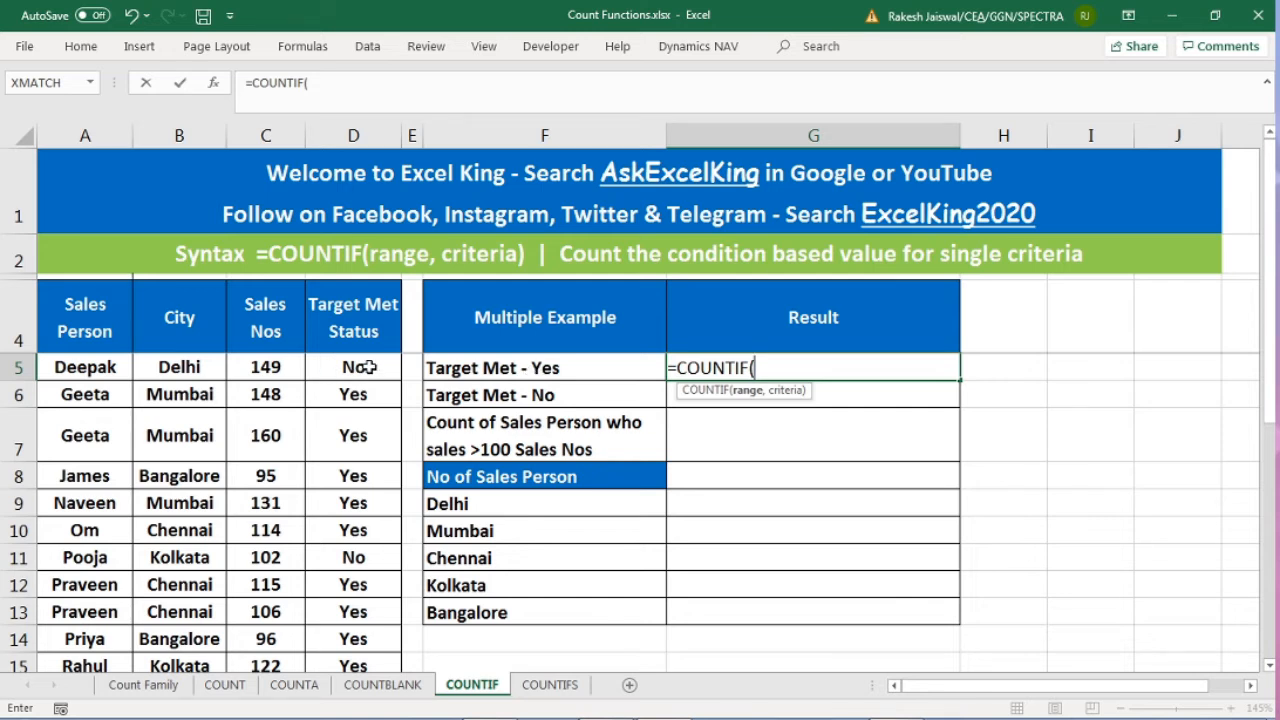
Set the COUNTIF range to the Target Met Status cells D5:D24 and continue to the criteria argument
drag(360, 365, 370, 463)
drag(346, 366, 354, 586)
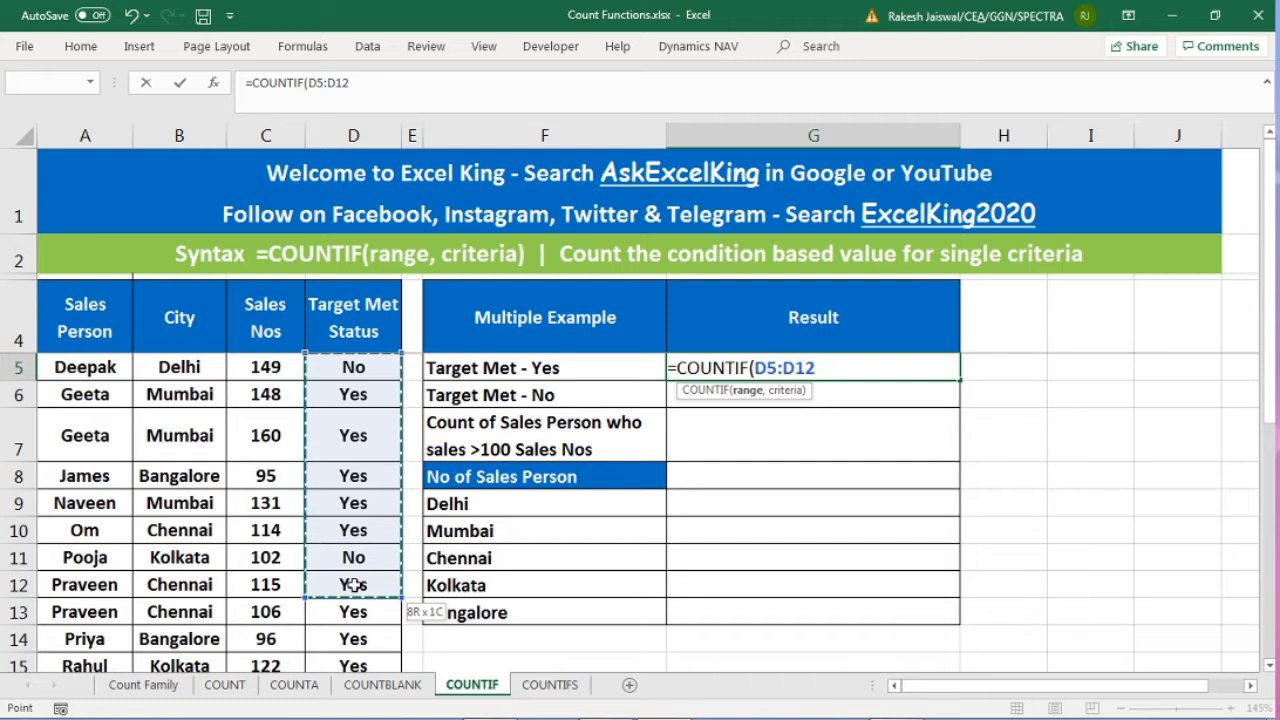
click(355, 313)
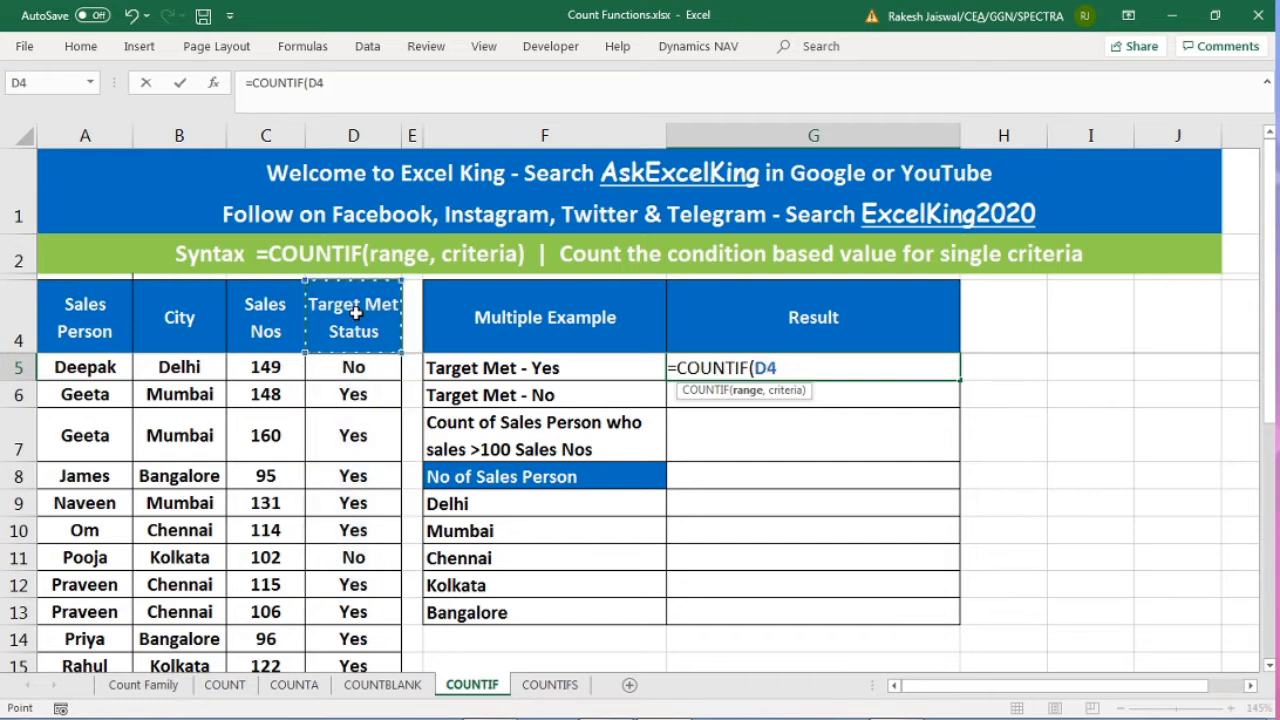
click(355, 366)
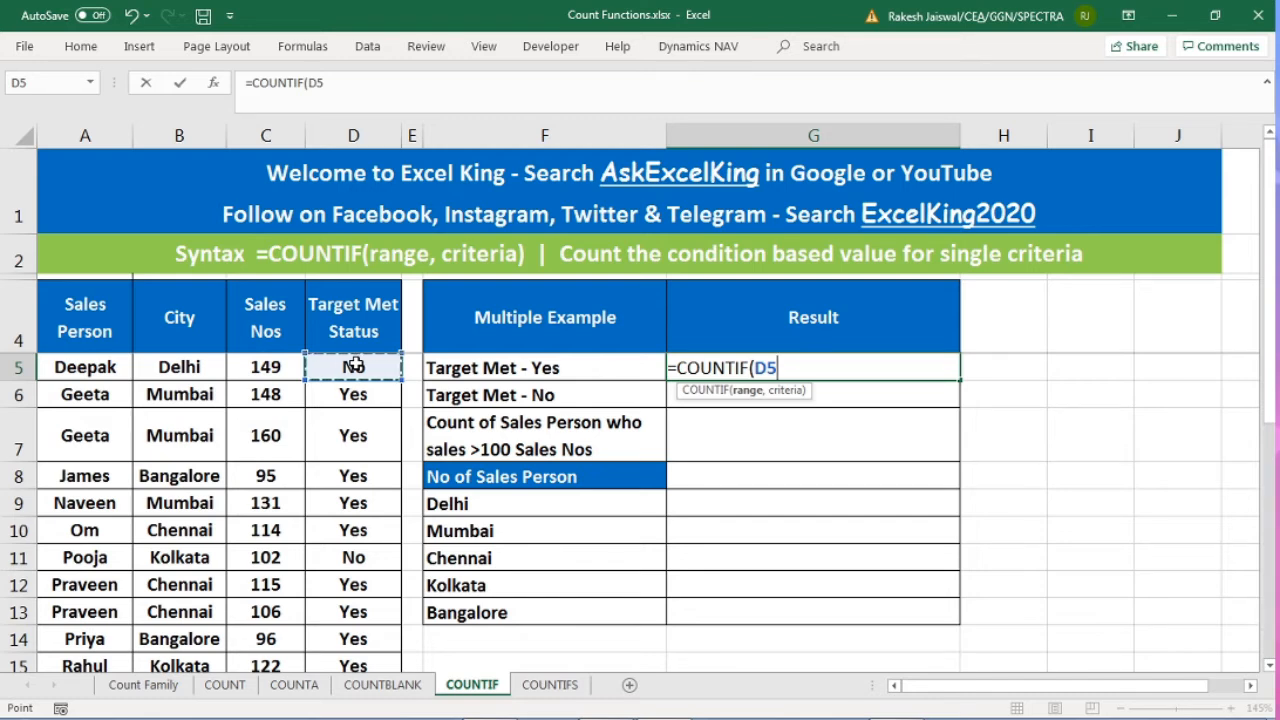
key(ctrl+shift+Down)
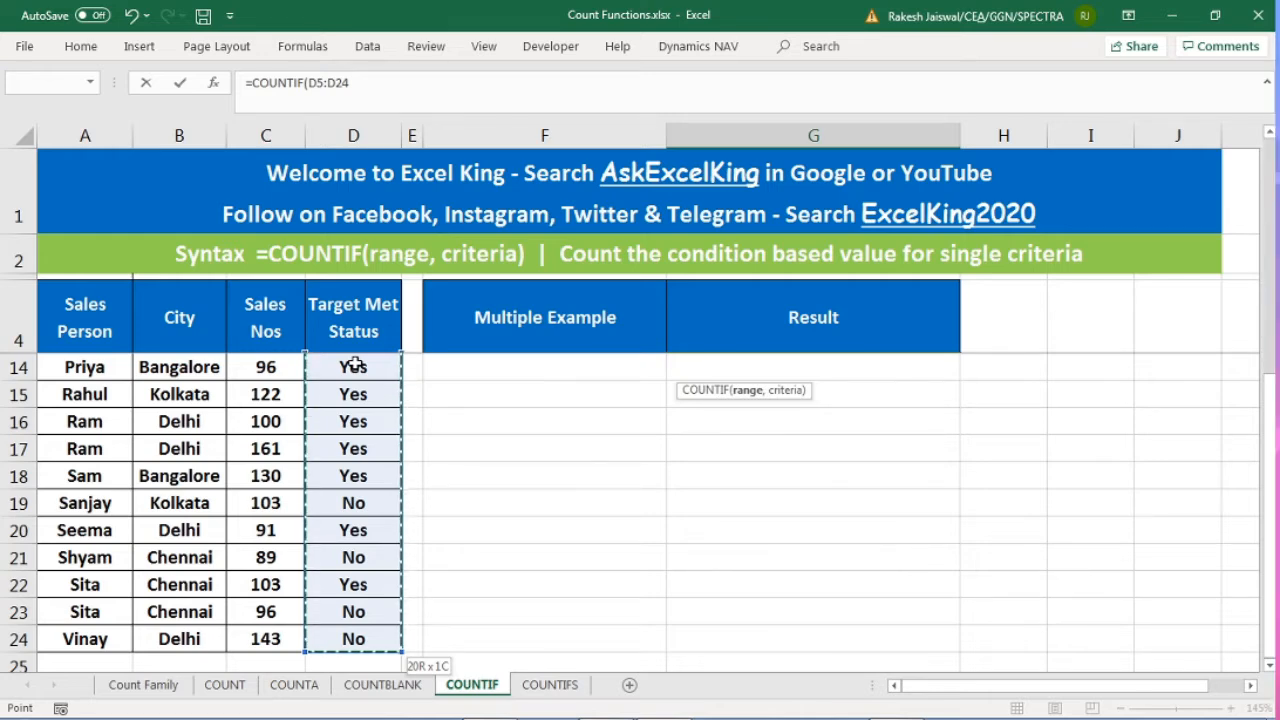
scroll(355, 365, up, 3)
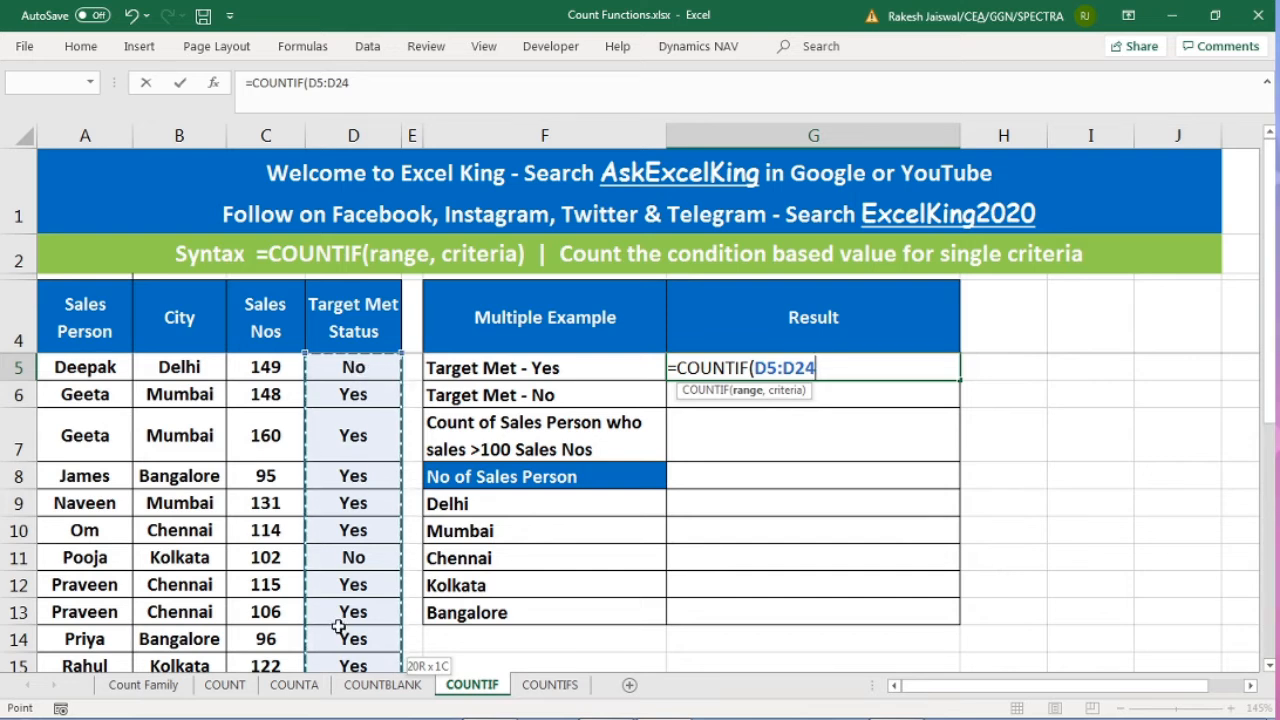
text(,)
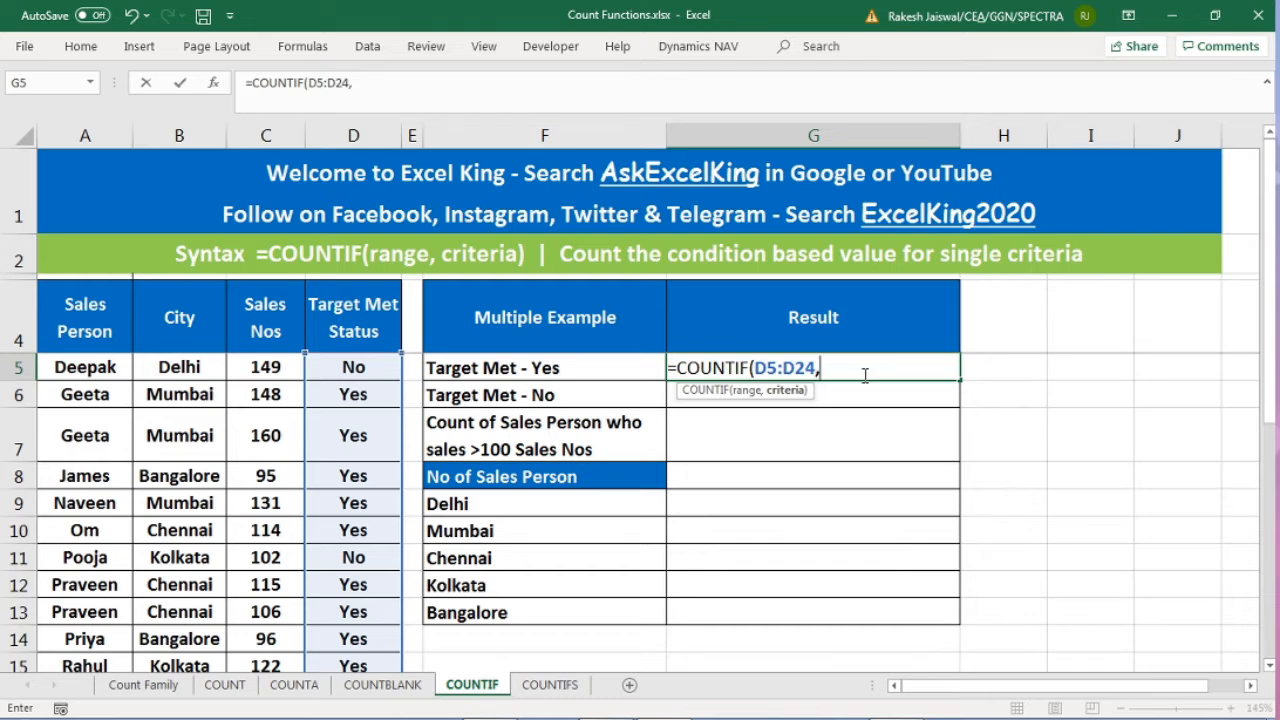
Complete the COUNTIF formula in G5 with the criteria "Yes" and select the result cell
text("Yes)
text(")
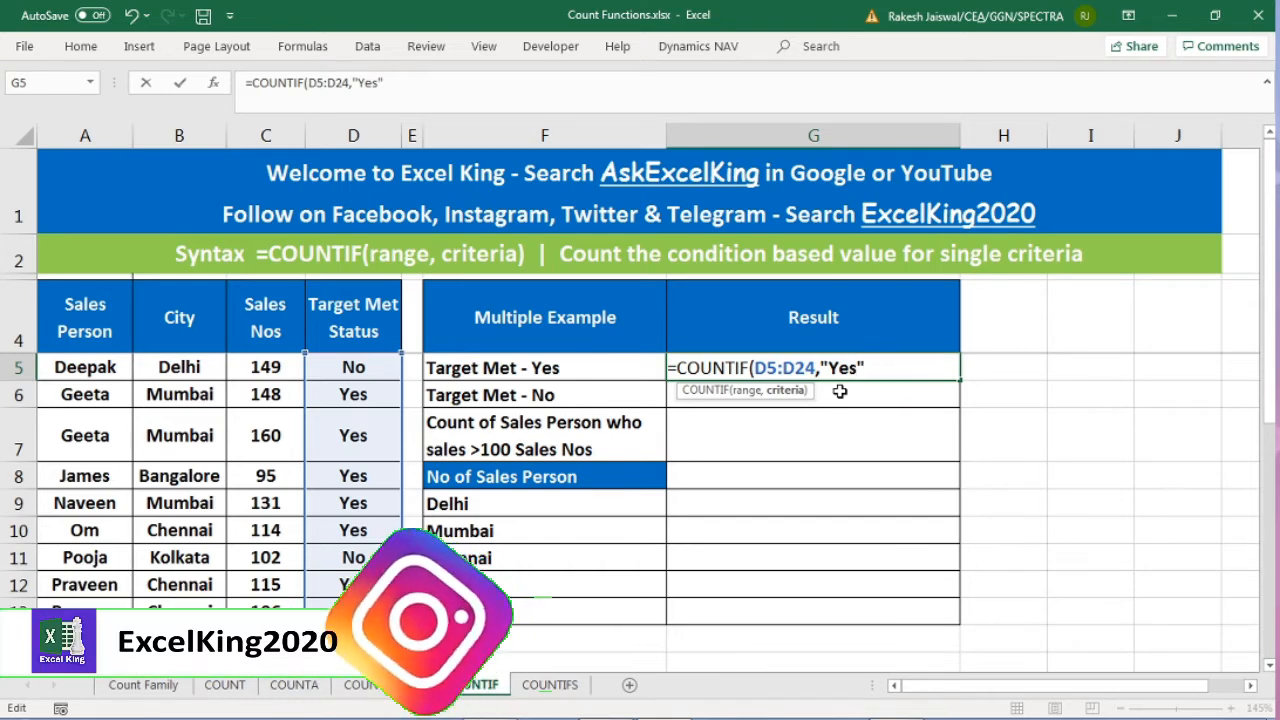
text())
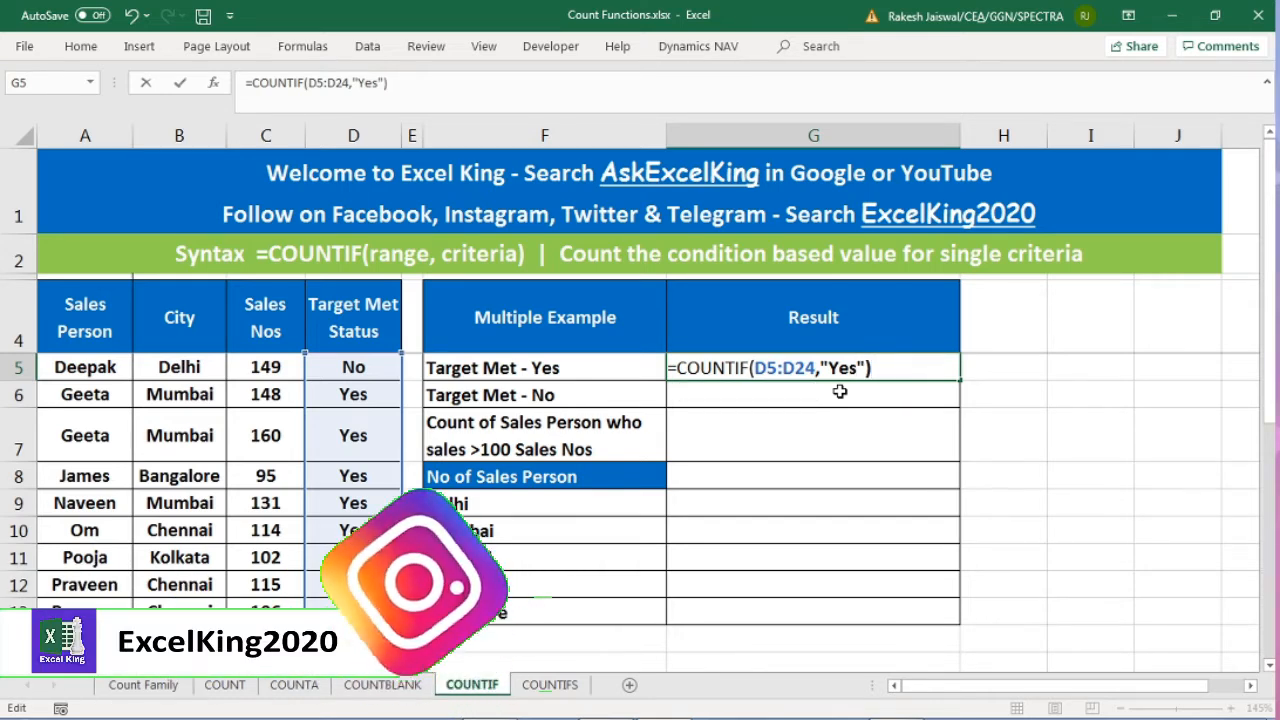
key(Return)
click(840, 370)
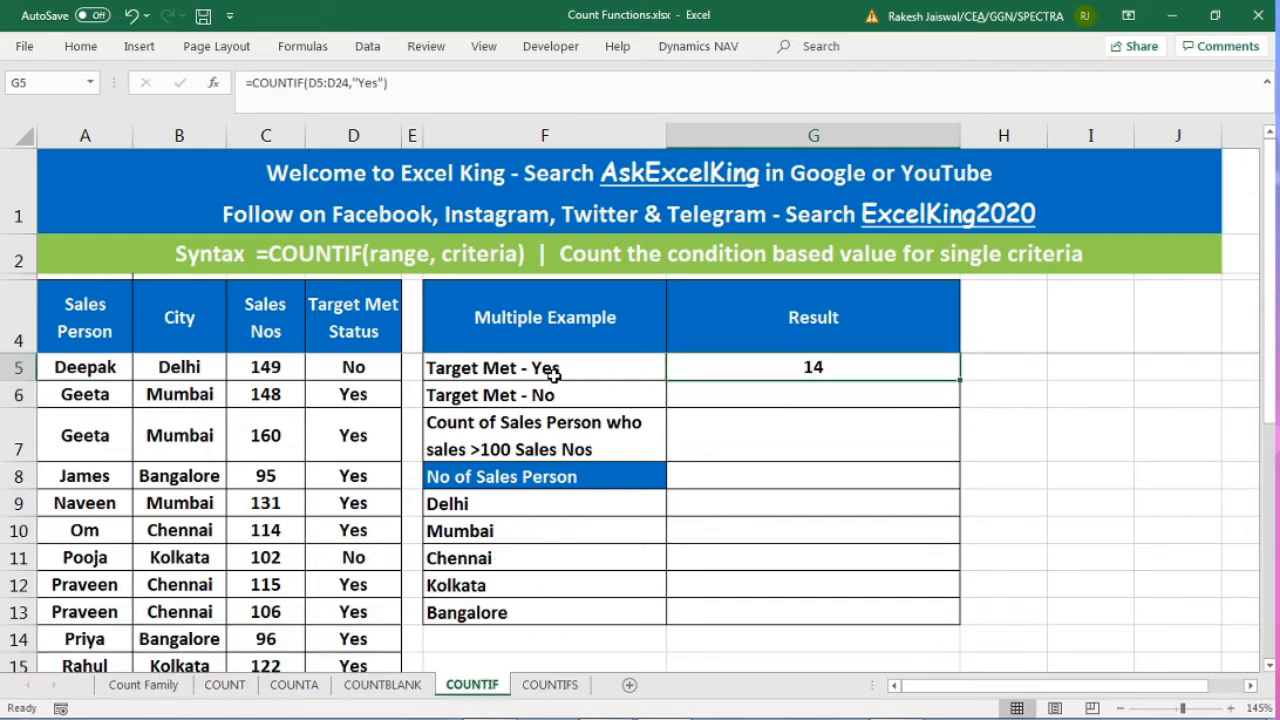
Fill the Target Met - No result in G6 with a COUNTIF over D5:D24 using the criteria "No"
click(789, 397)
text(=co)
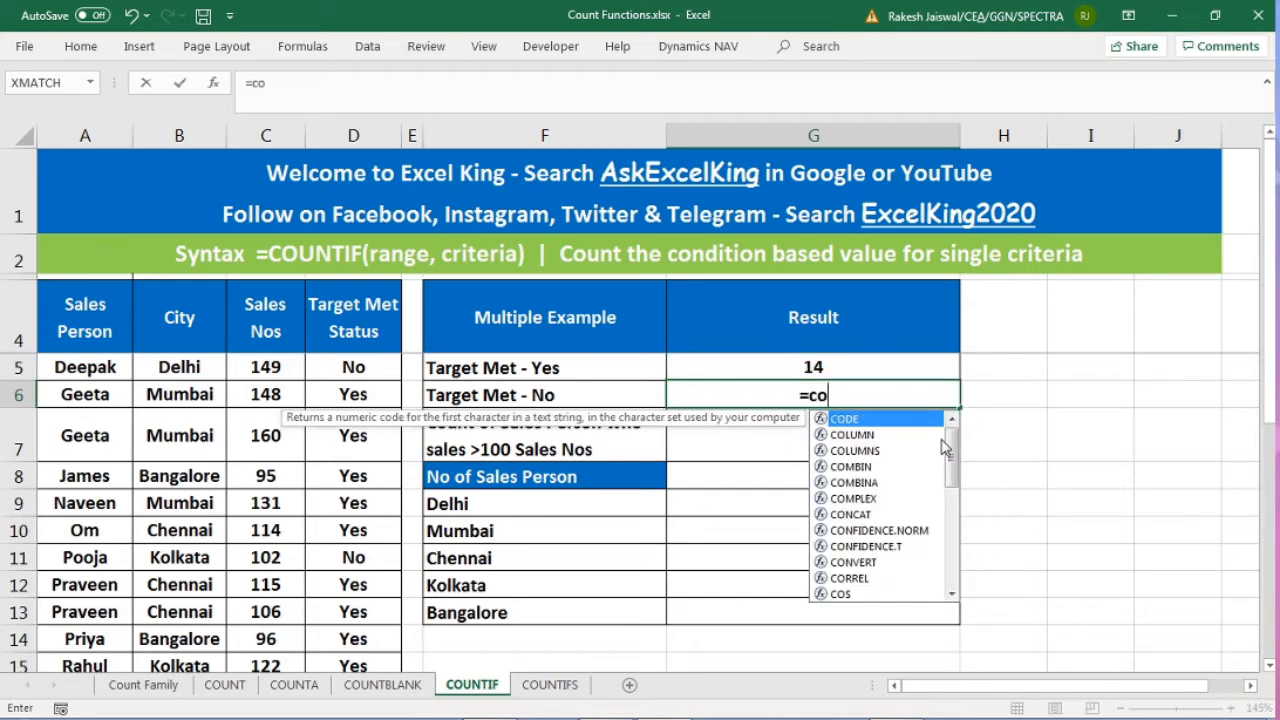
text(untif)
key(Tab)
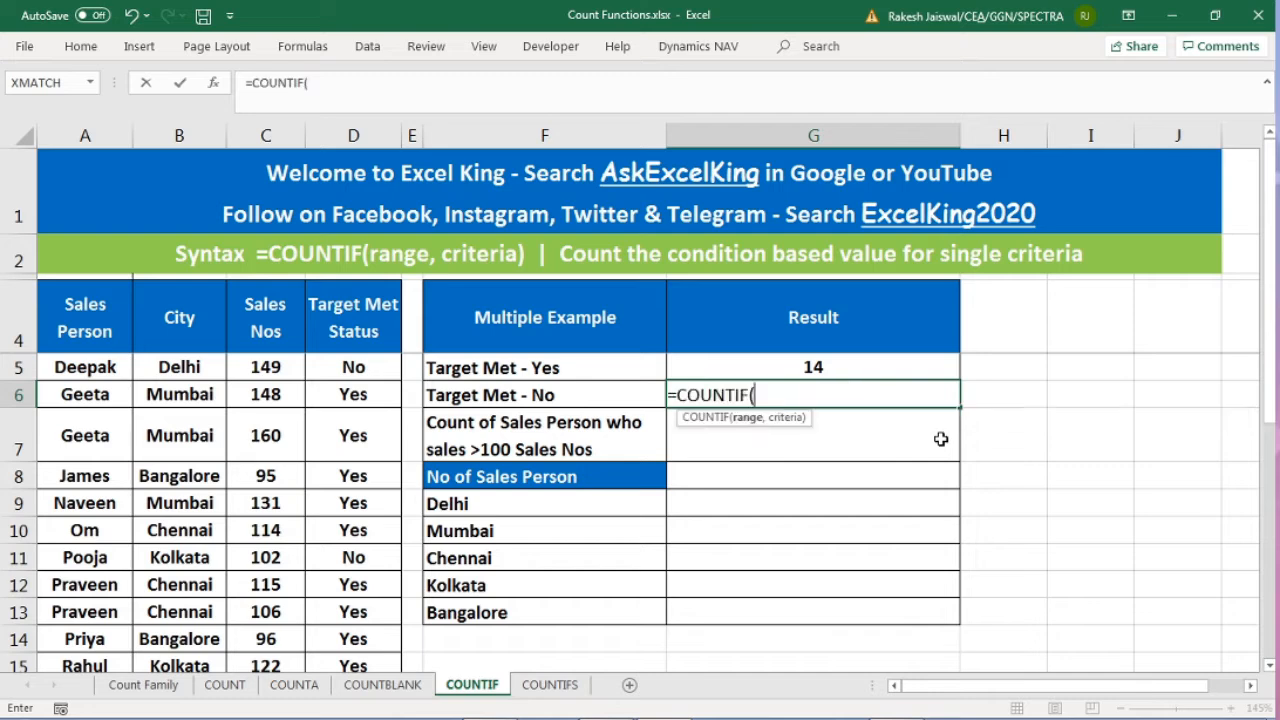
click(355, 367)
key(ctrl+shift+Down)
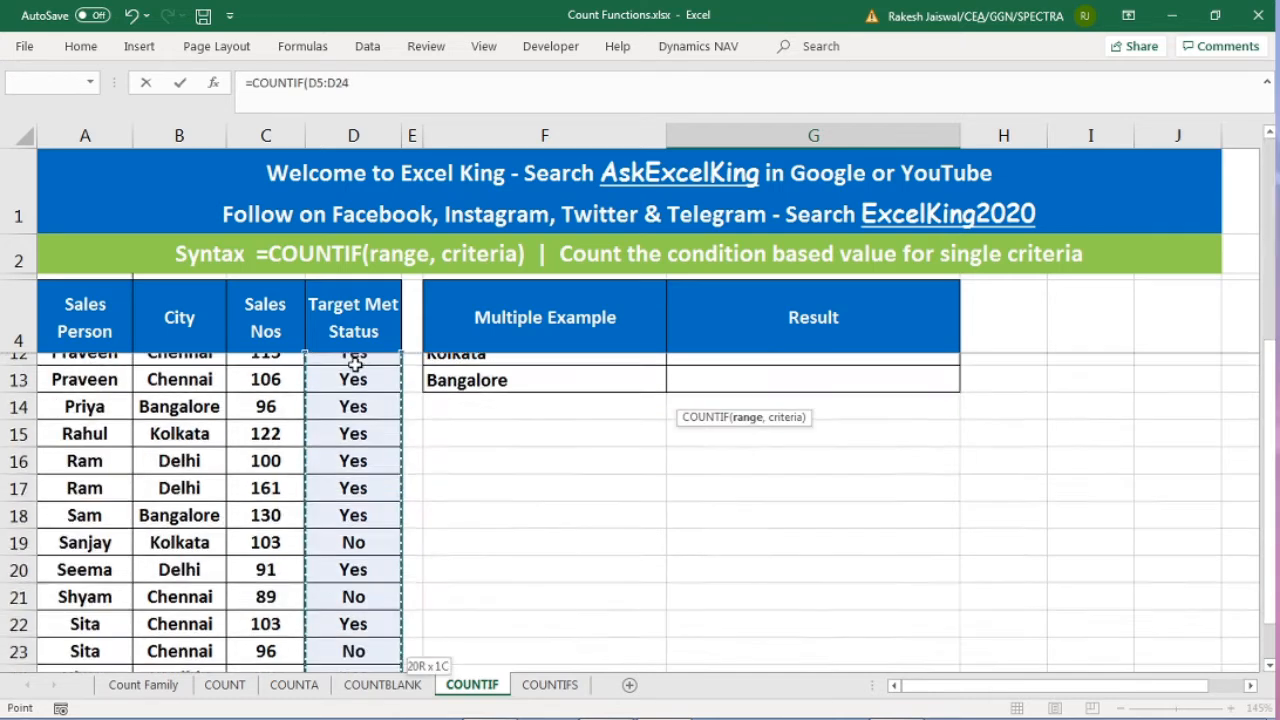
text(,)
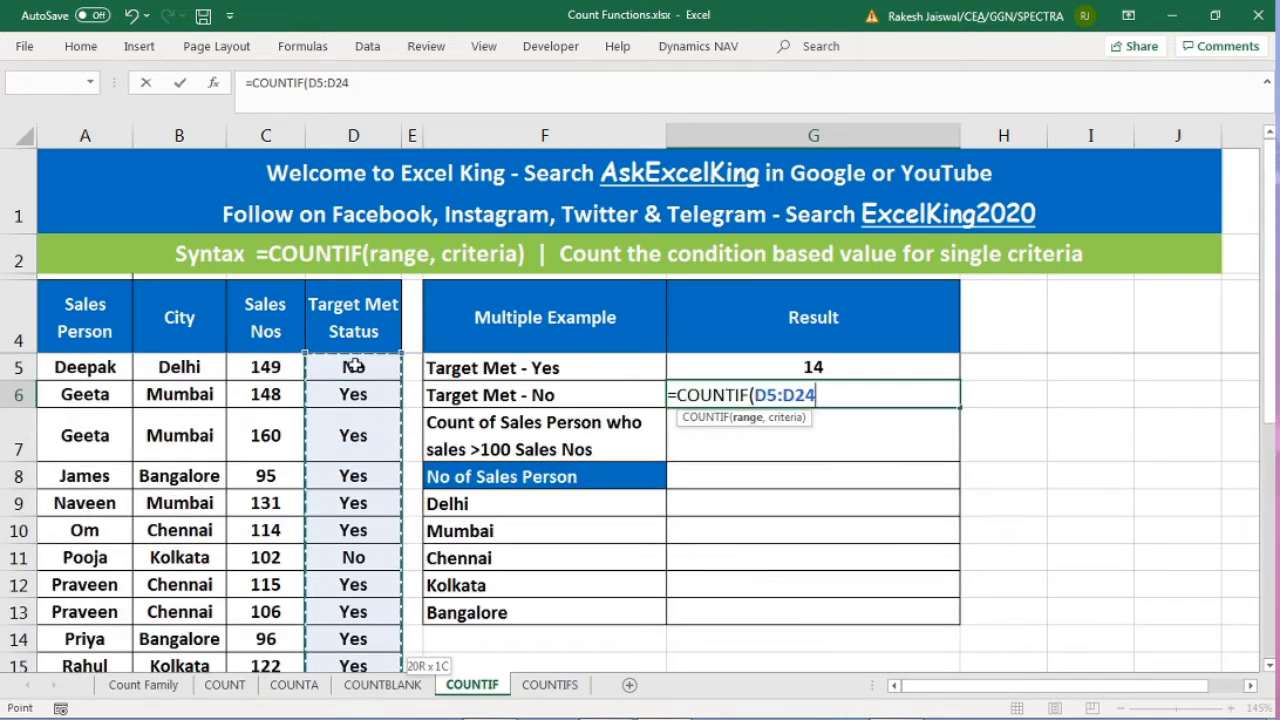
text("N)
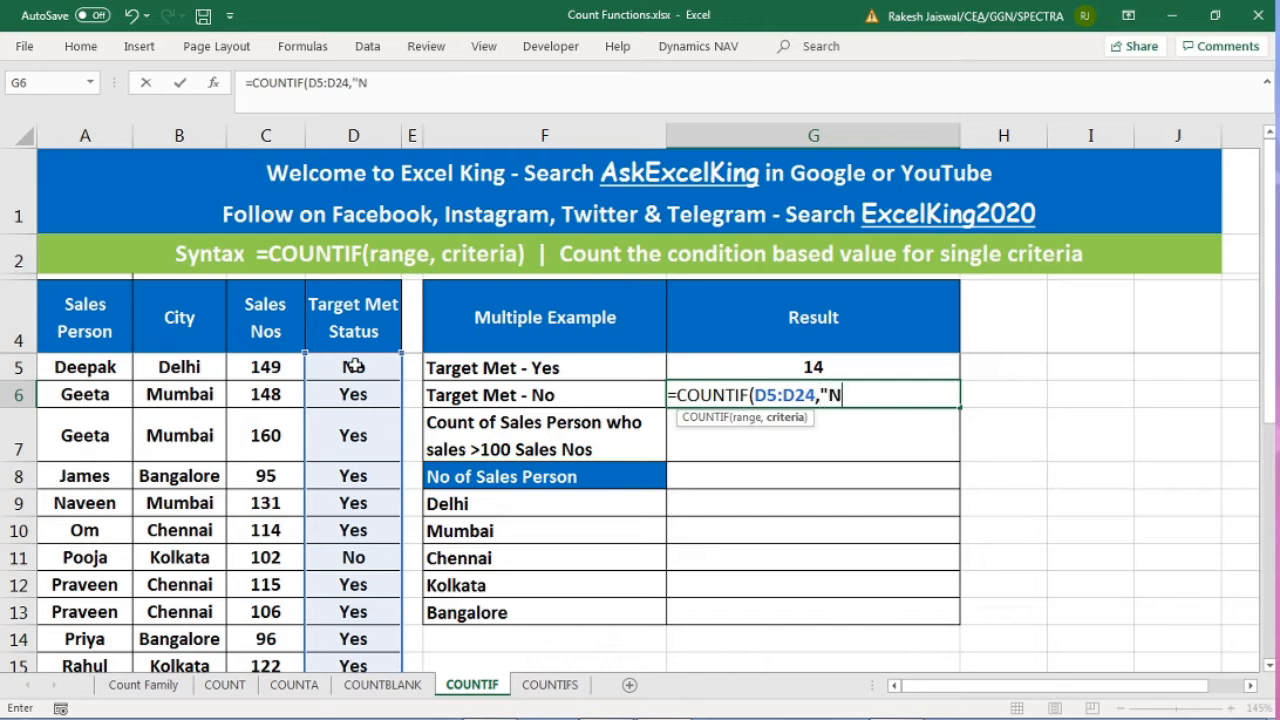
text(o"))
key(Return)
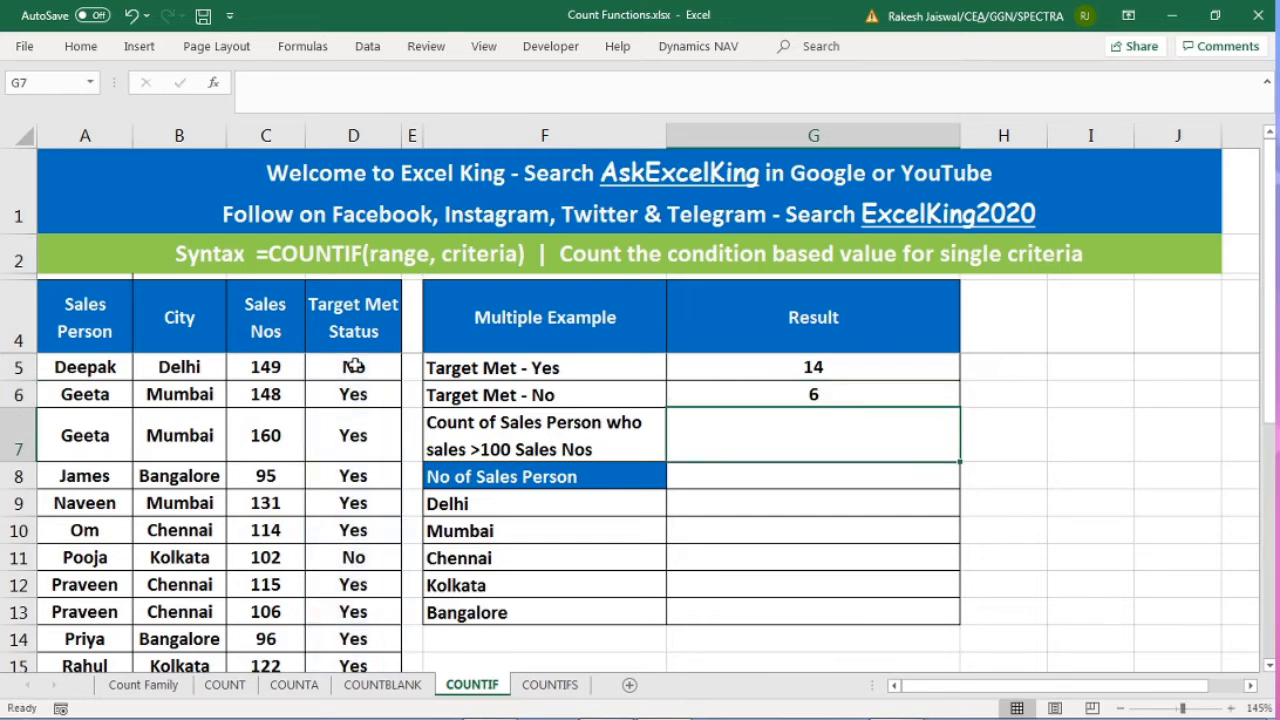
click(760, 391)
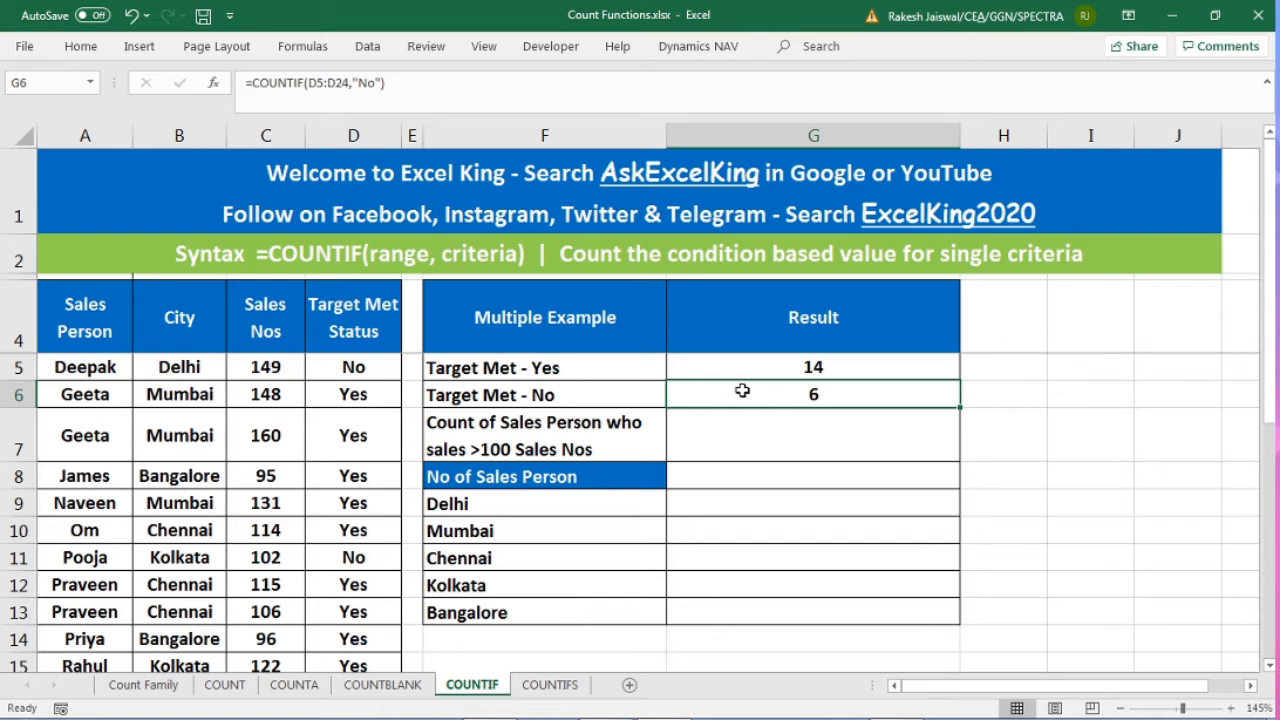
Fill the over-100-sales result in G7 with a COUNTIF over the Sales Nos cells C5:C24 using the criteria ">100"
click(735, 427)
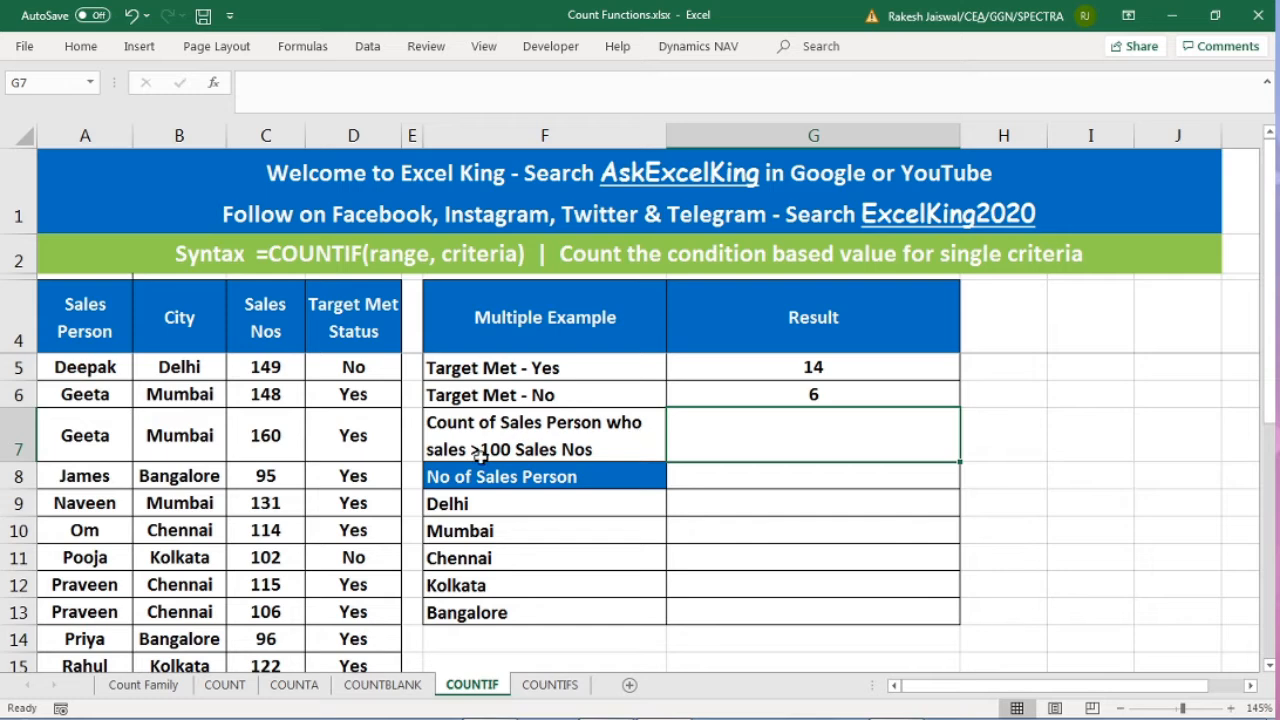
text(=cou)
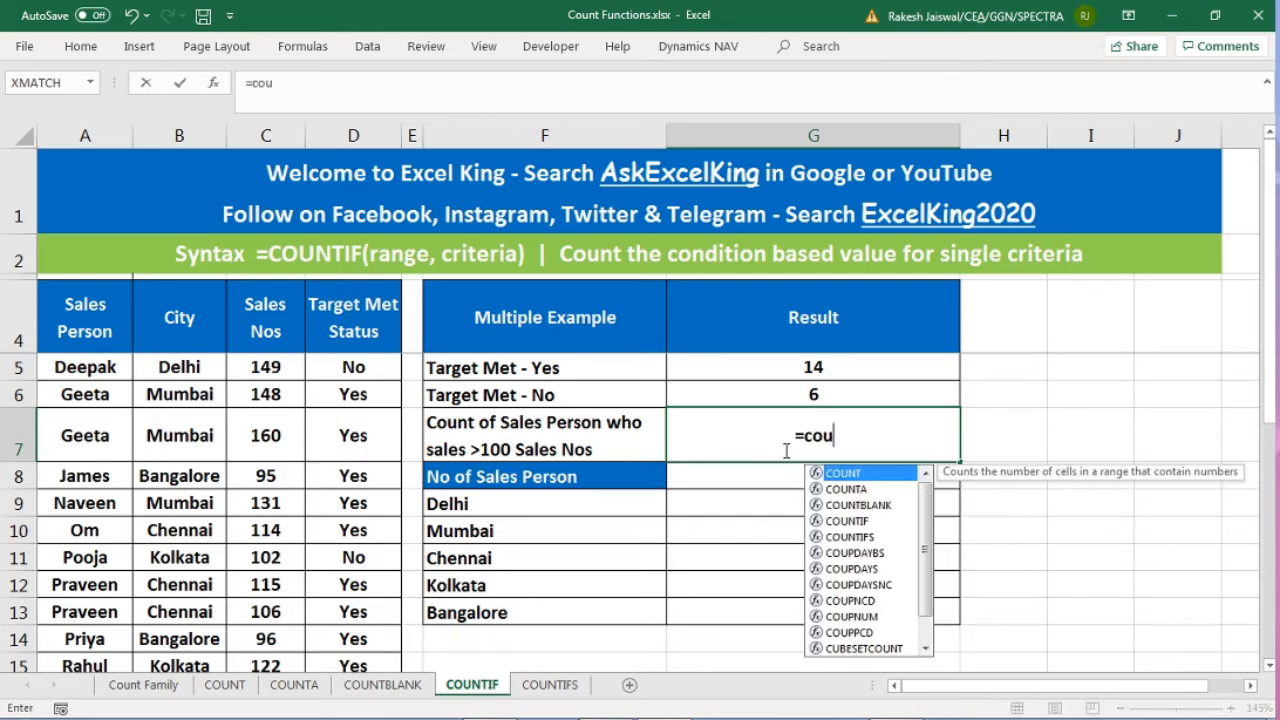
text(ntif)
key(Tab)
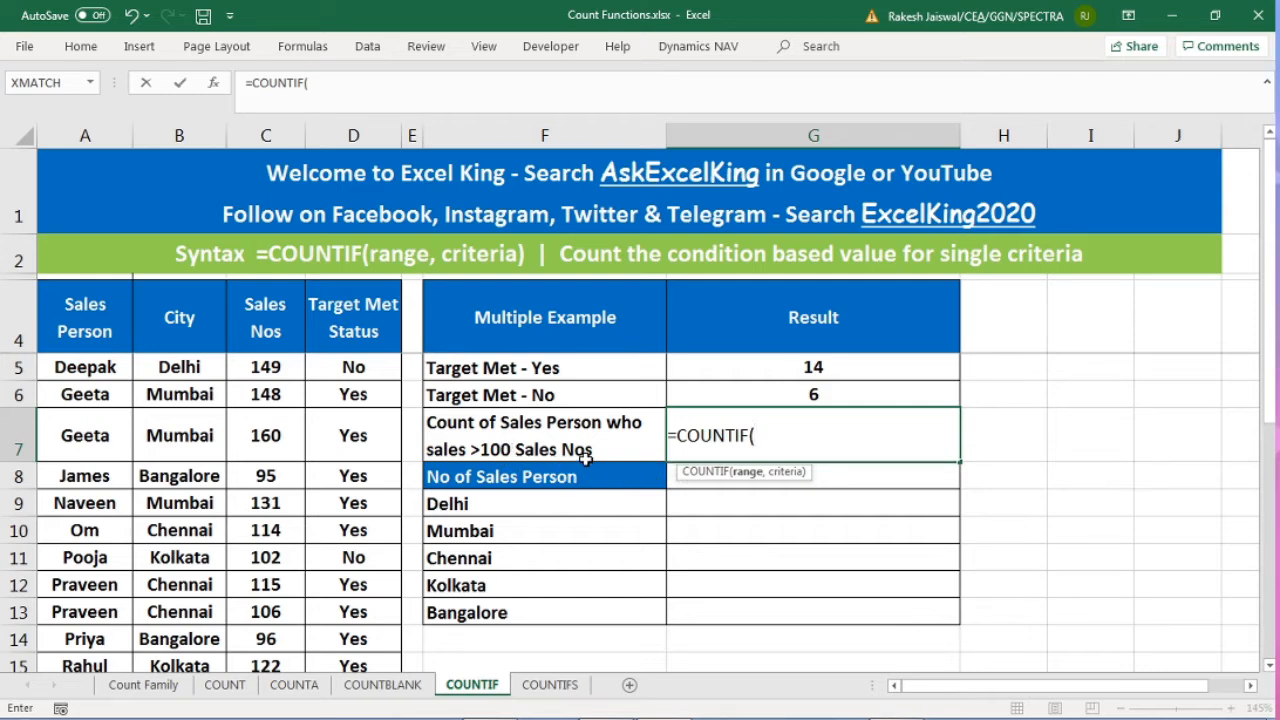
click(277, 368)
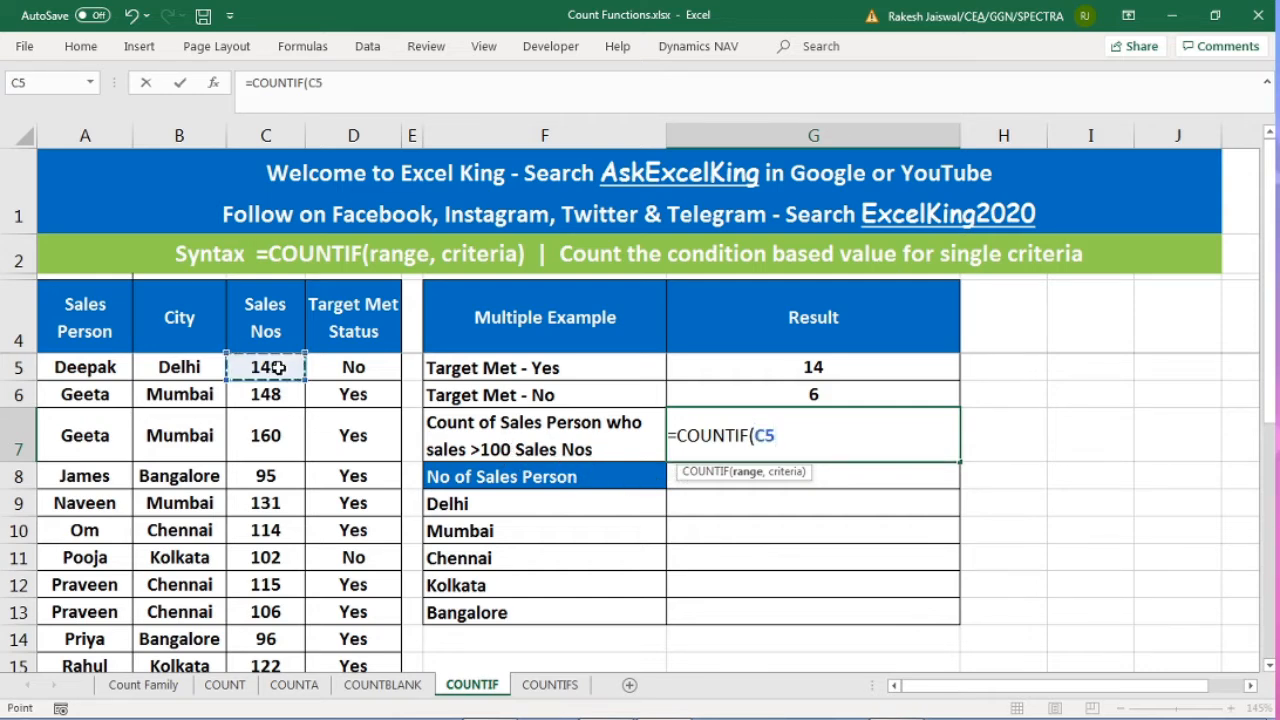
key(ctrl+shift+Down)
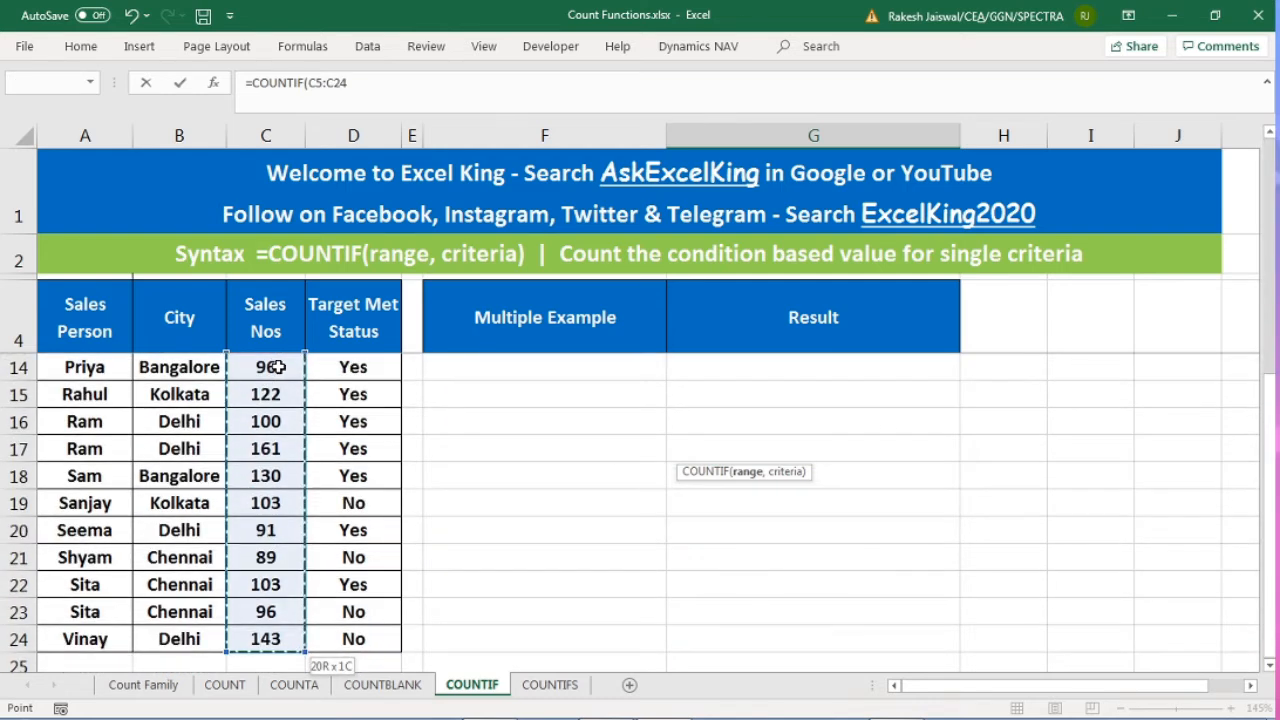
scroll(314, 348, up, 3)
text(,)
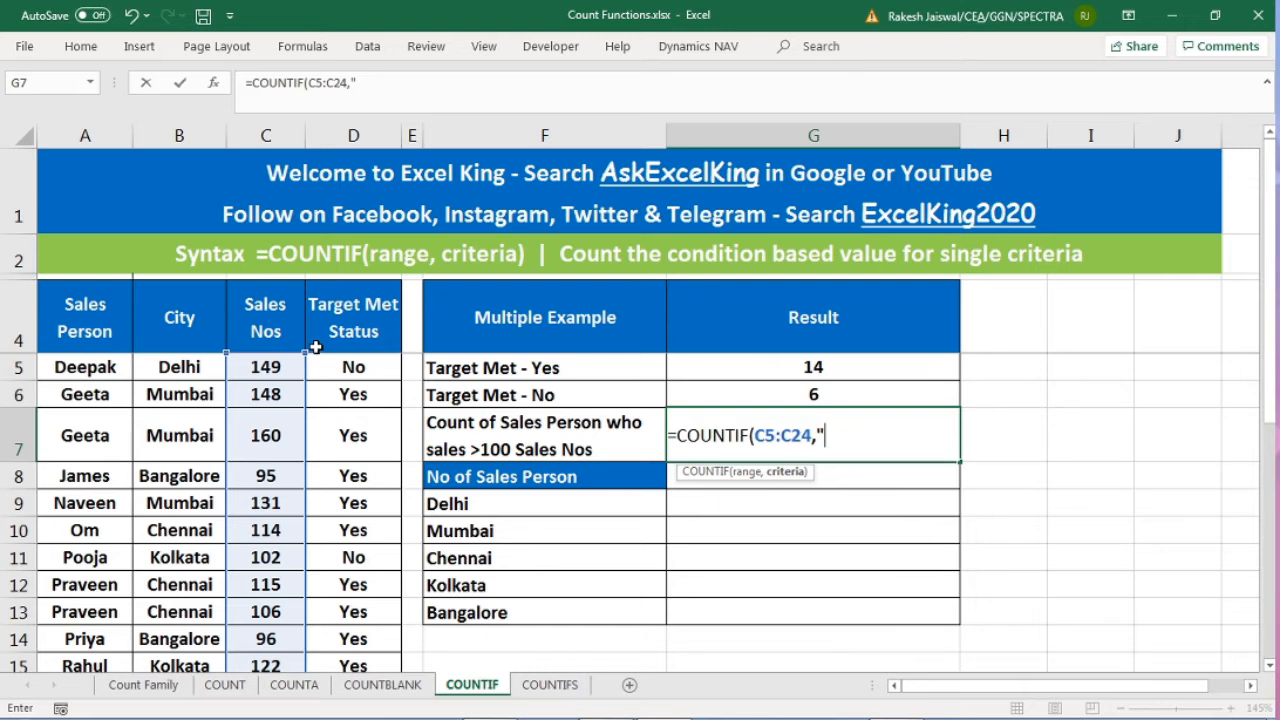
text(">100")
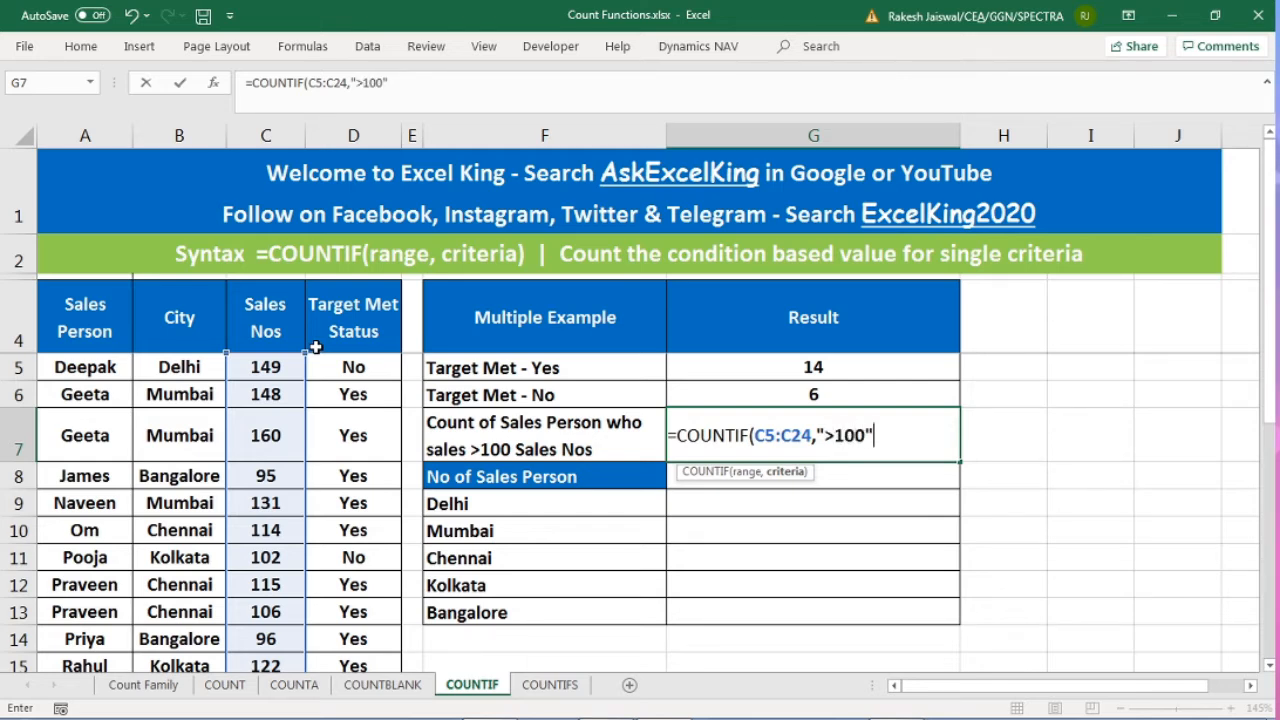
text())
key(Return)
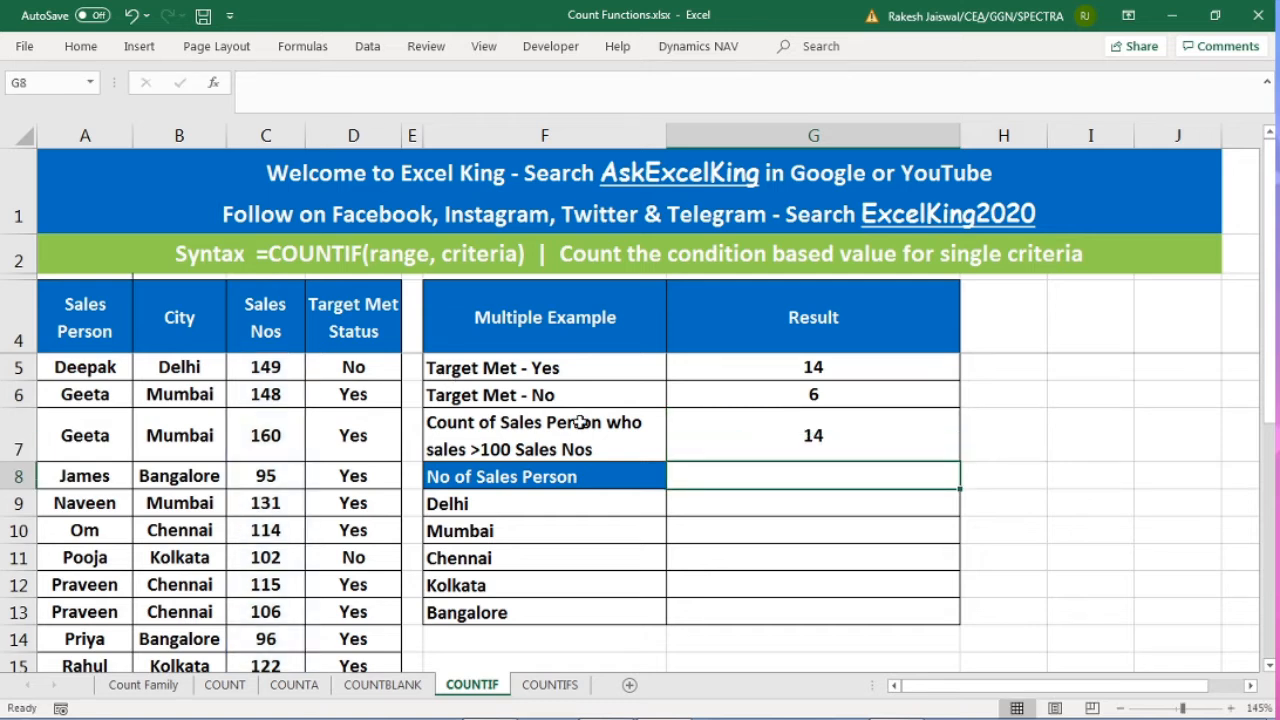
click(757, 422)
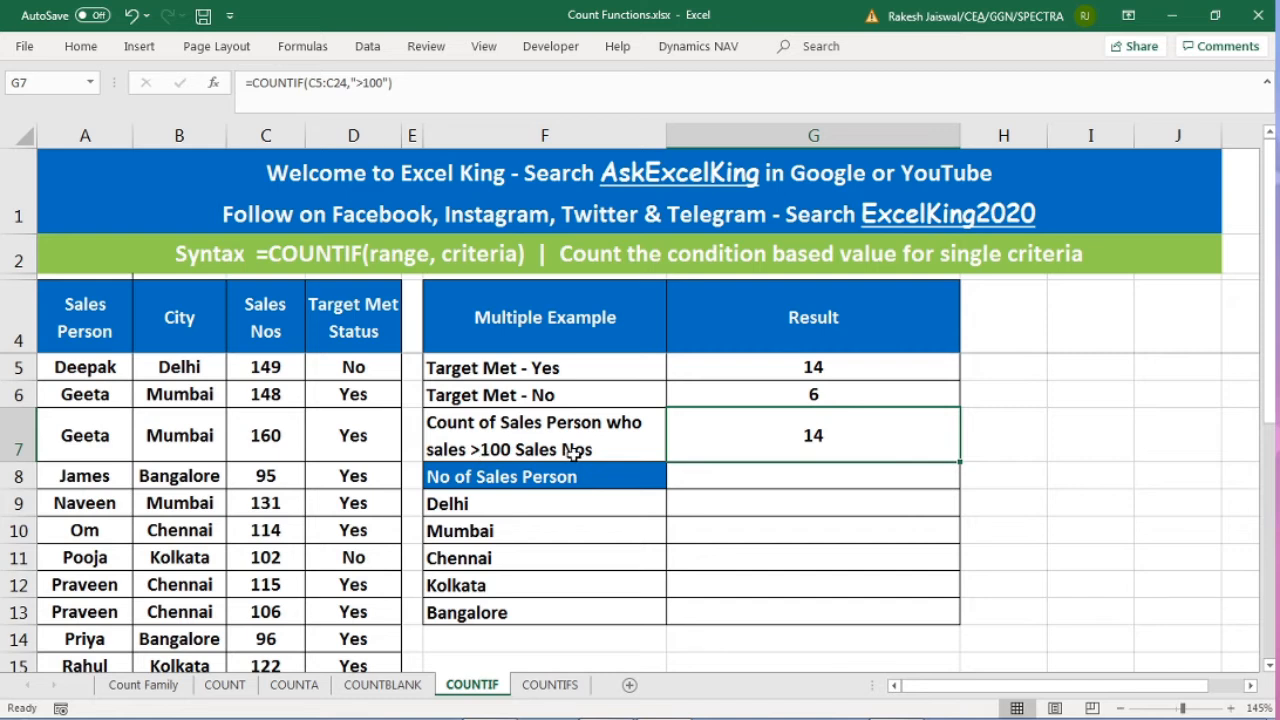
Go through the city names under No of Sales Person and start a COUNTIF formula in G9, the Delhi Result cell
click(466, 481)
click(532, 500)
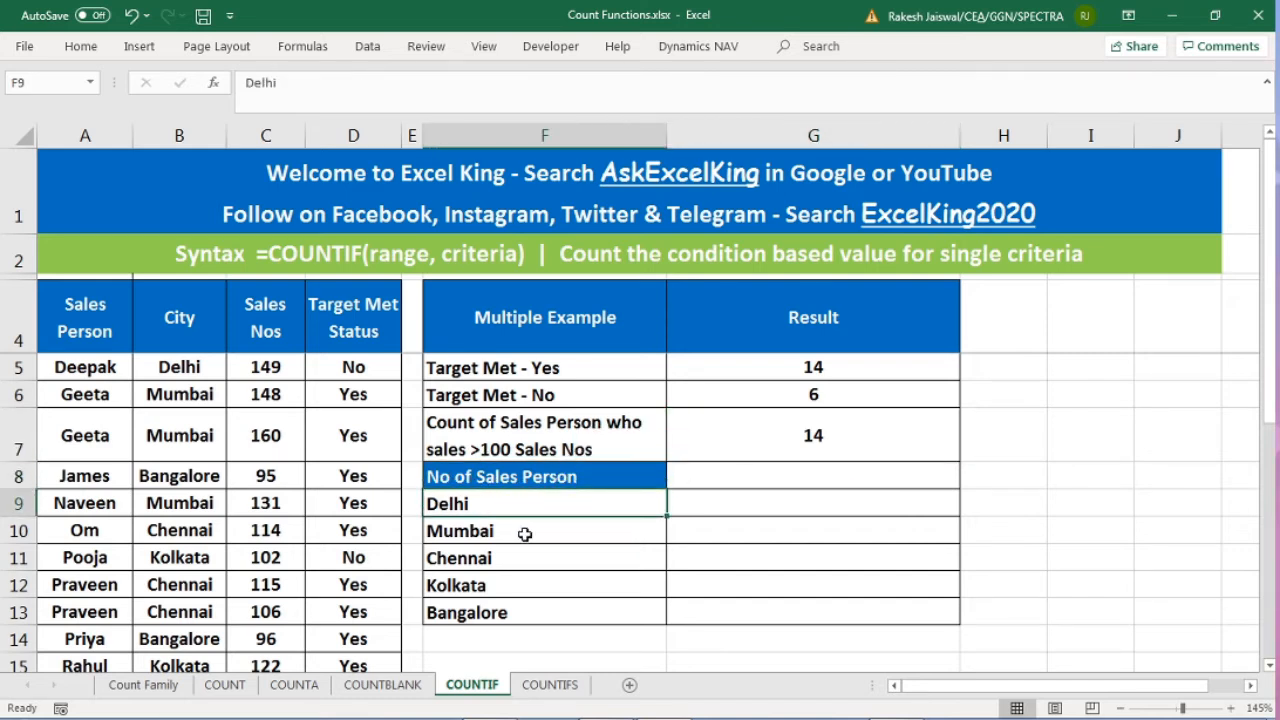
click(524, 534)
click(510, 588)
click(508, 614)
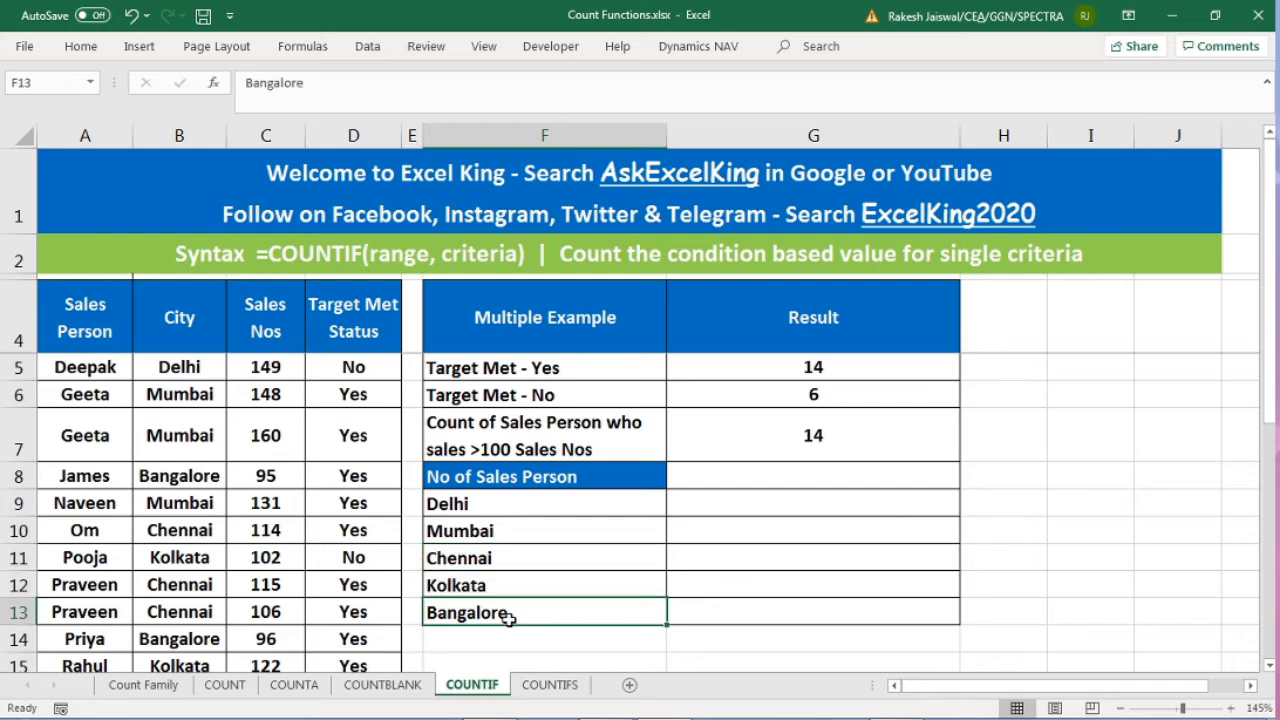
click(750, 500)
key(F2)
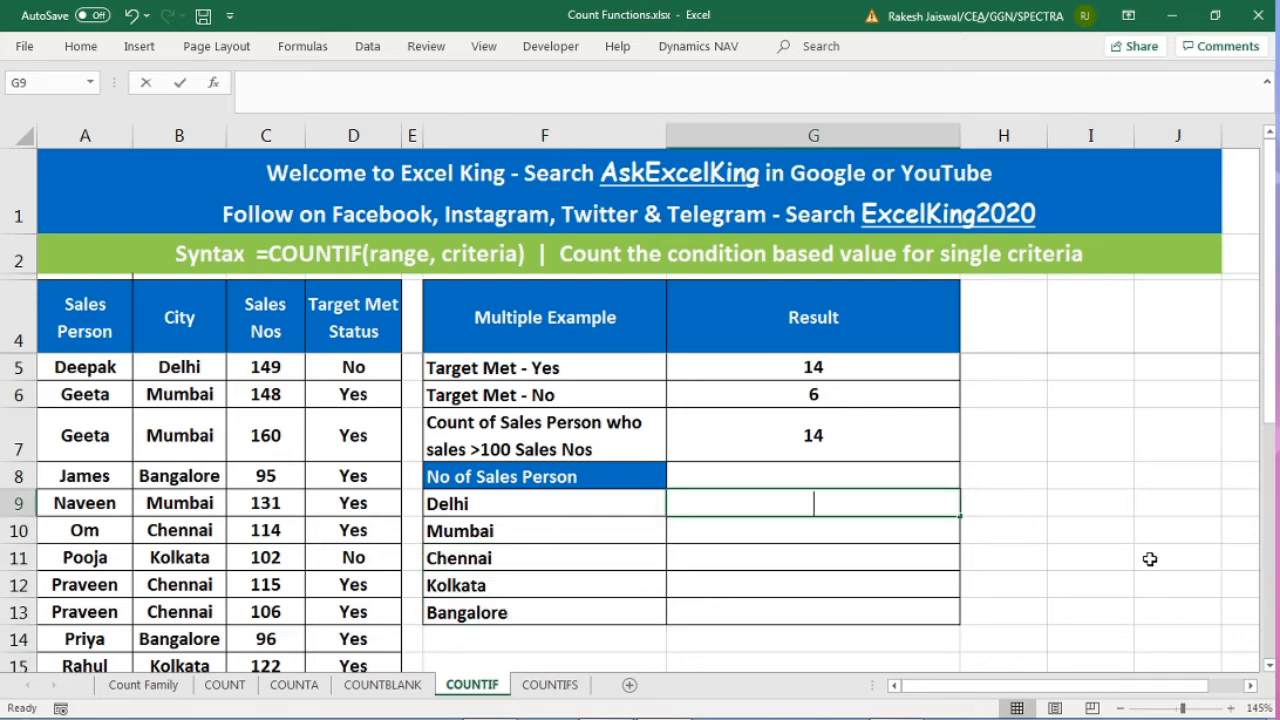
text(=count)
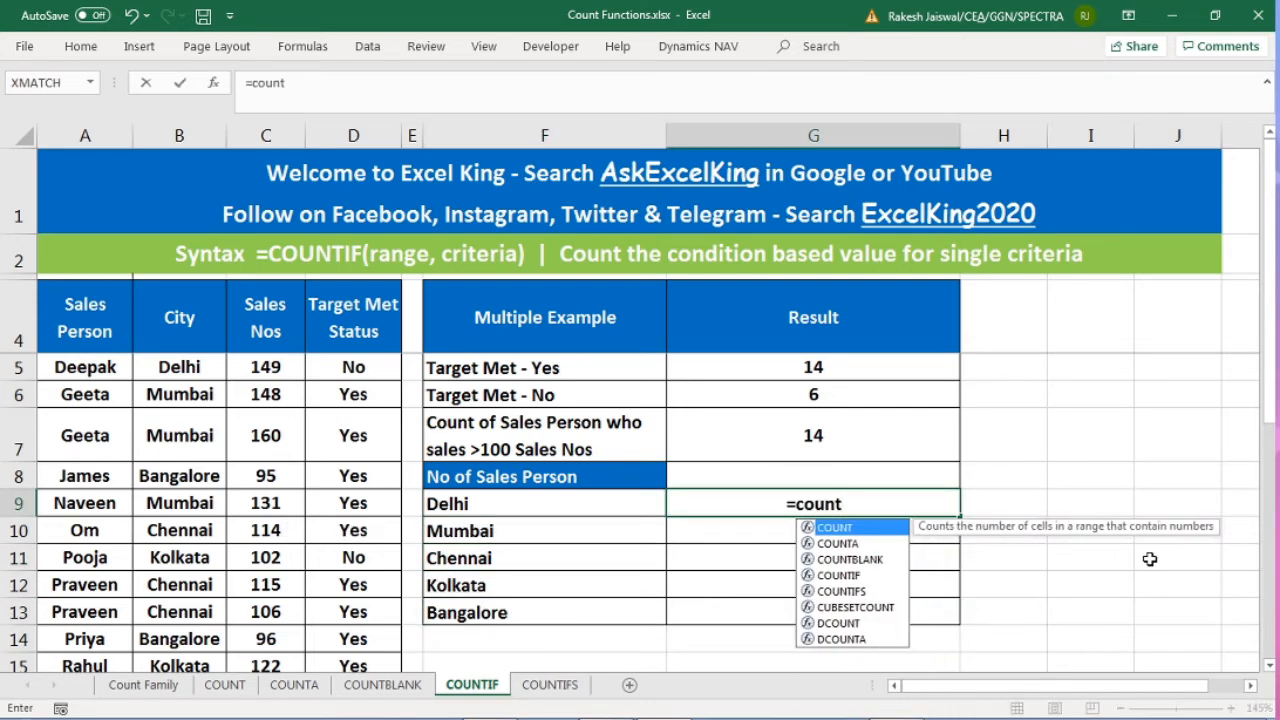
text(if)
key(Tab)
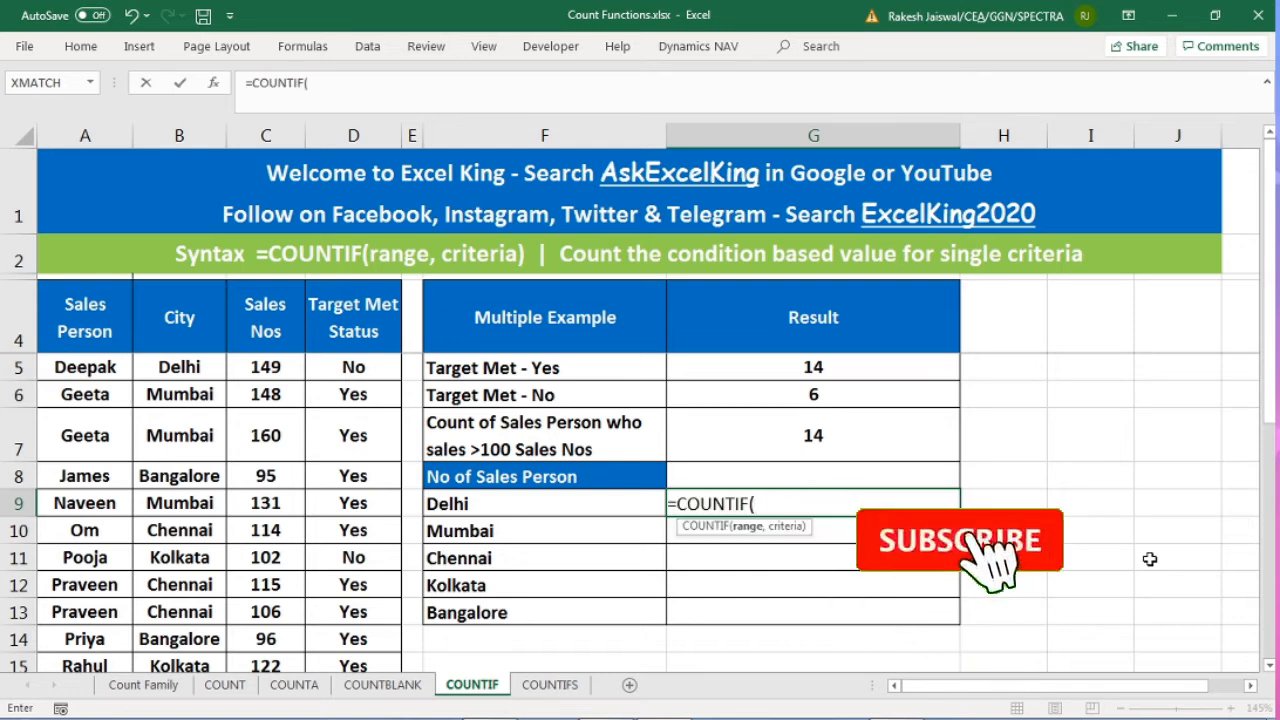
Complete the Delhi COUNTIF formula with the City cells B5:B24 as range and cell F9 as criteria
click(165, 367)
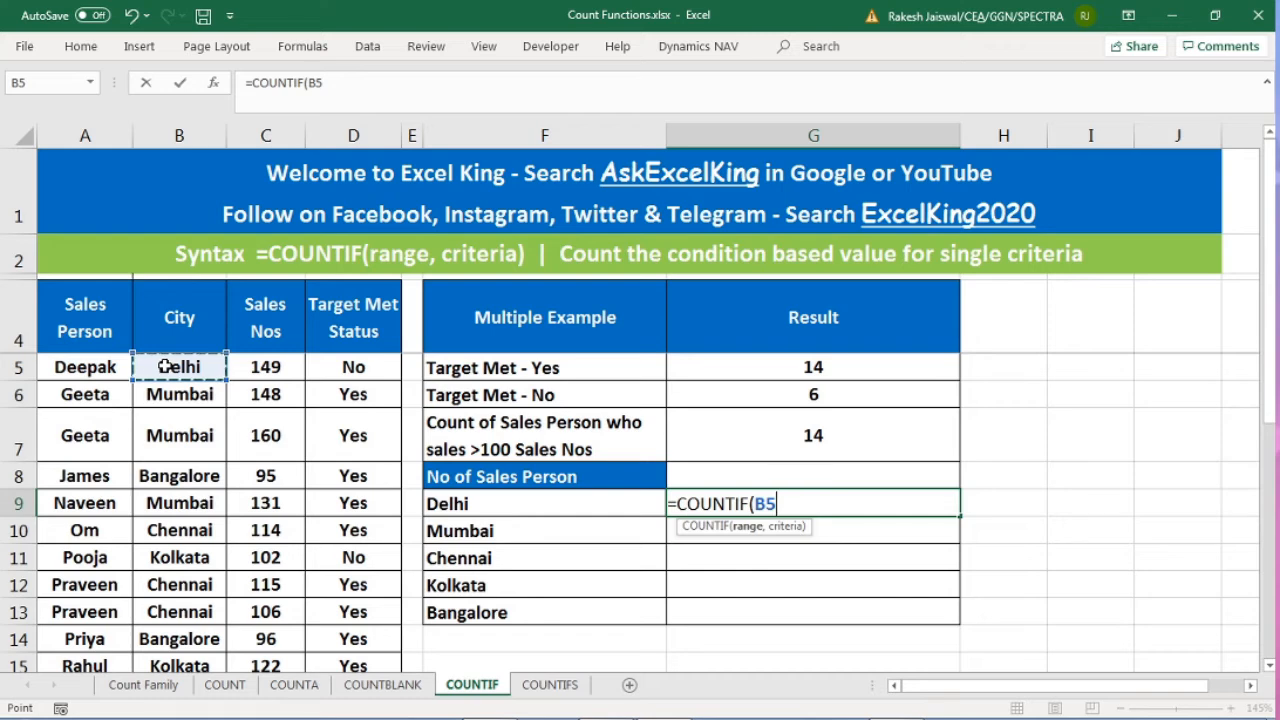
key(ctrl+shift+Down)
scroll(595, 487, up, 3)
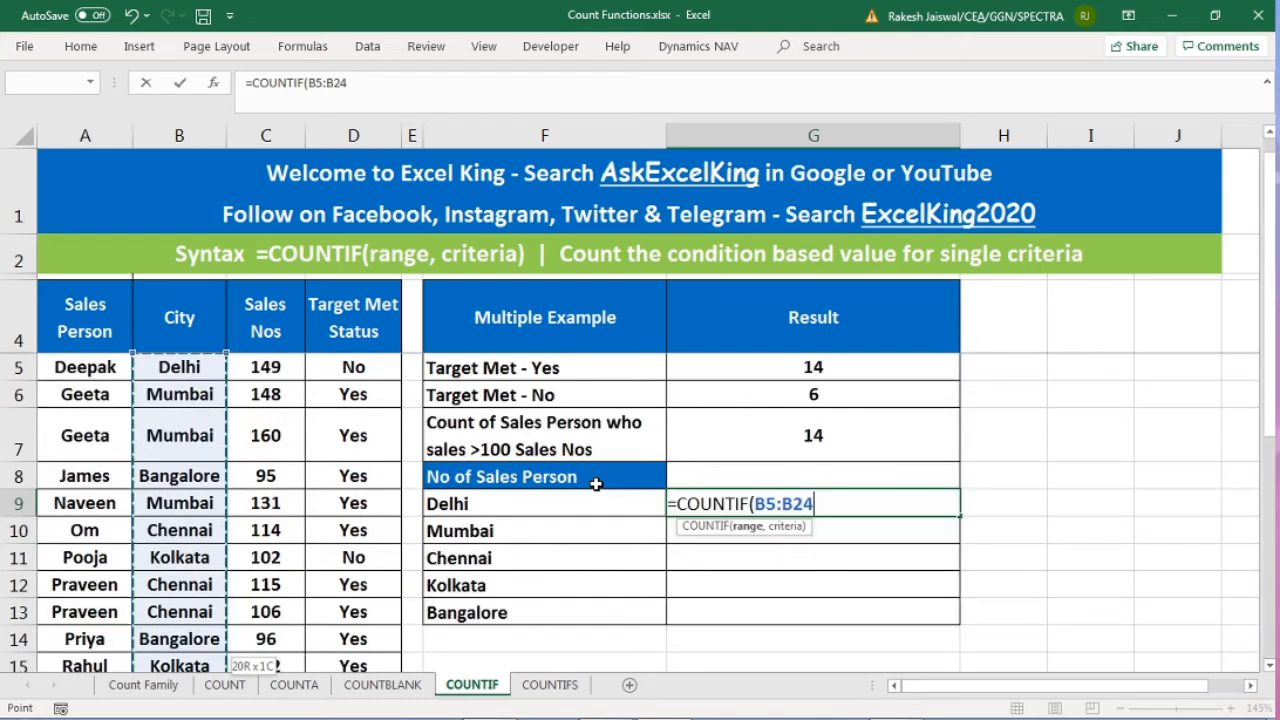
text(,)
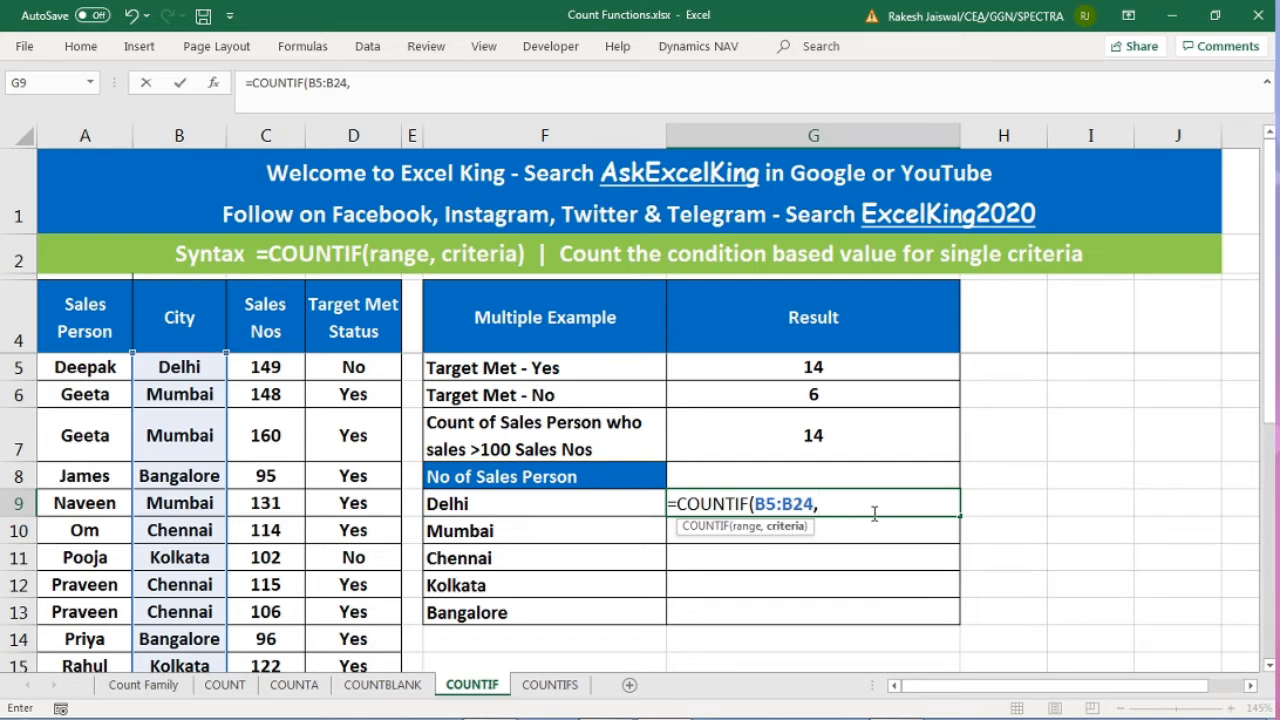
click(477, 507)
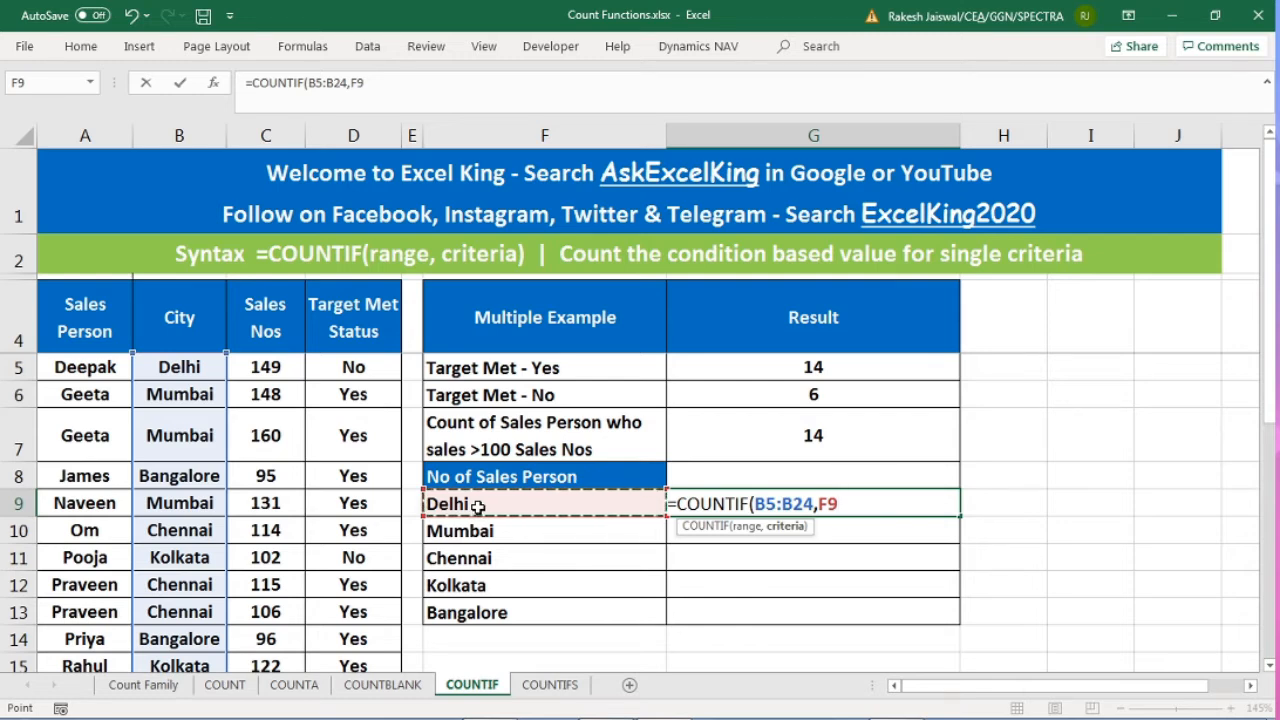
text())
key(Return)
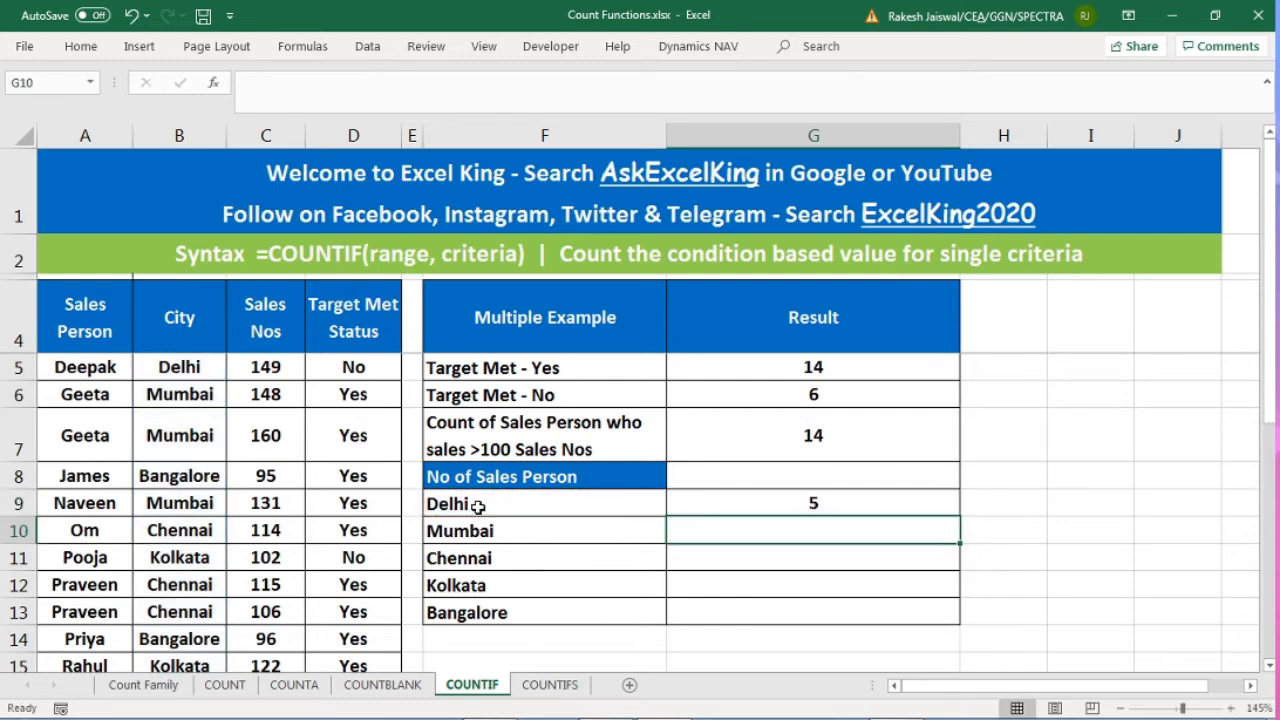
click(813, 494)
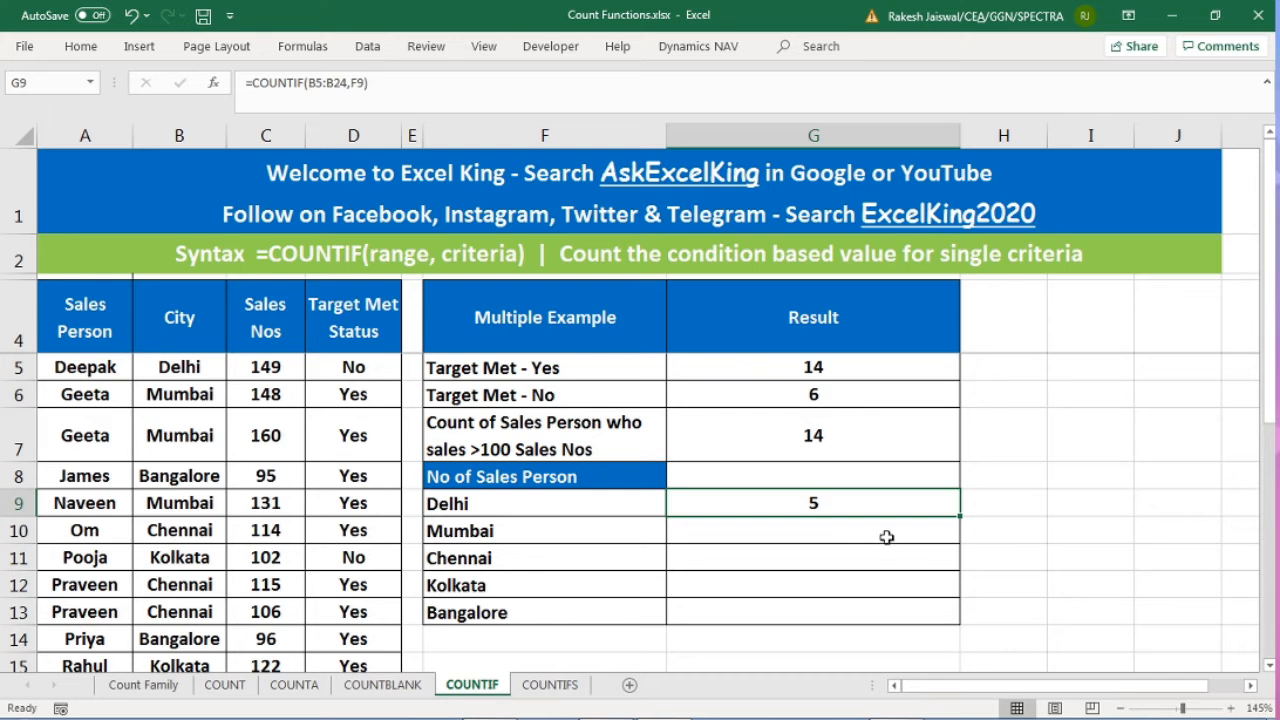
Copy the Delhi COUNTIF formula from G9 into G10, the Mumbai Result cell
double_click(884, 510)
drag(882, 506, 668, 503)
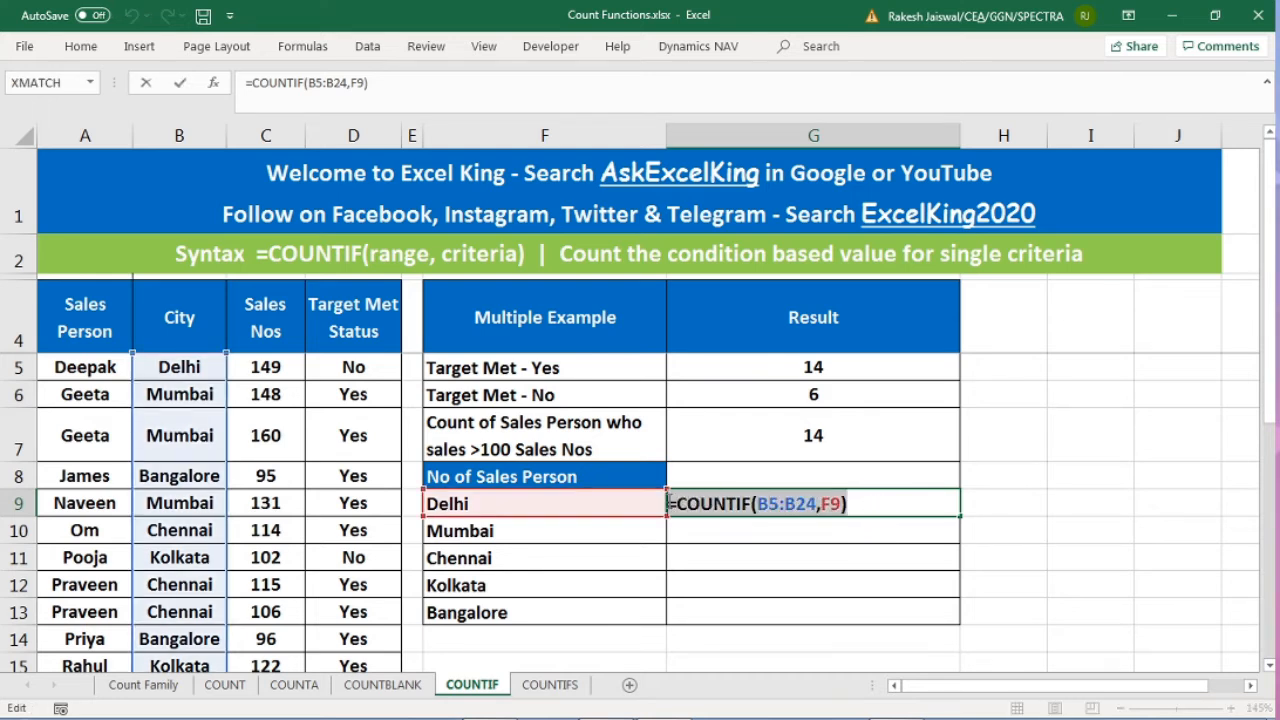
key(Escape)
key(ctrl+c)
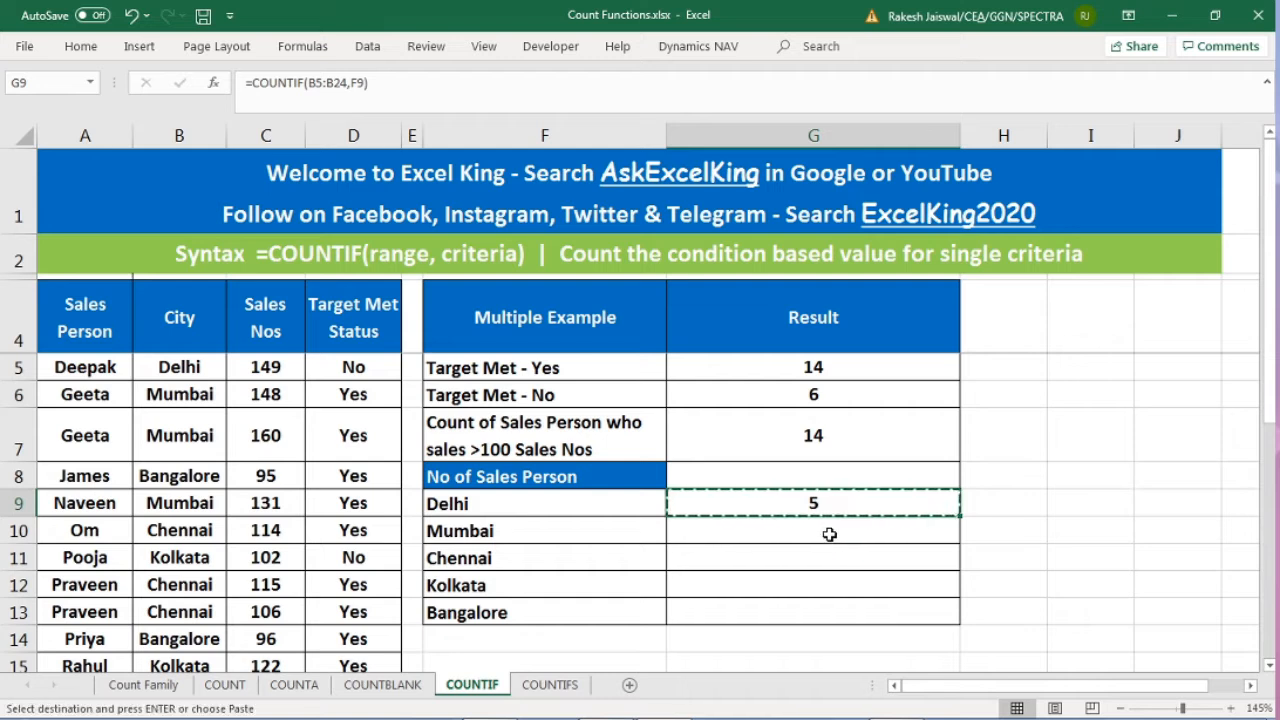
click(829, 535)
key(ctrl+v)
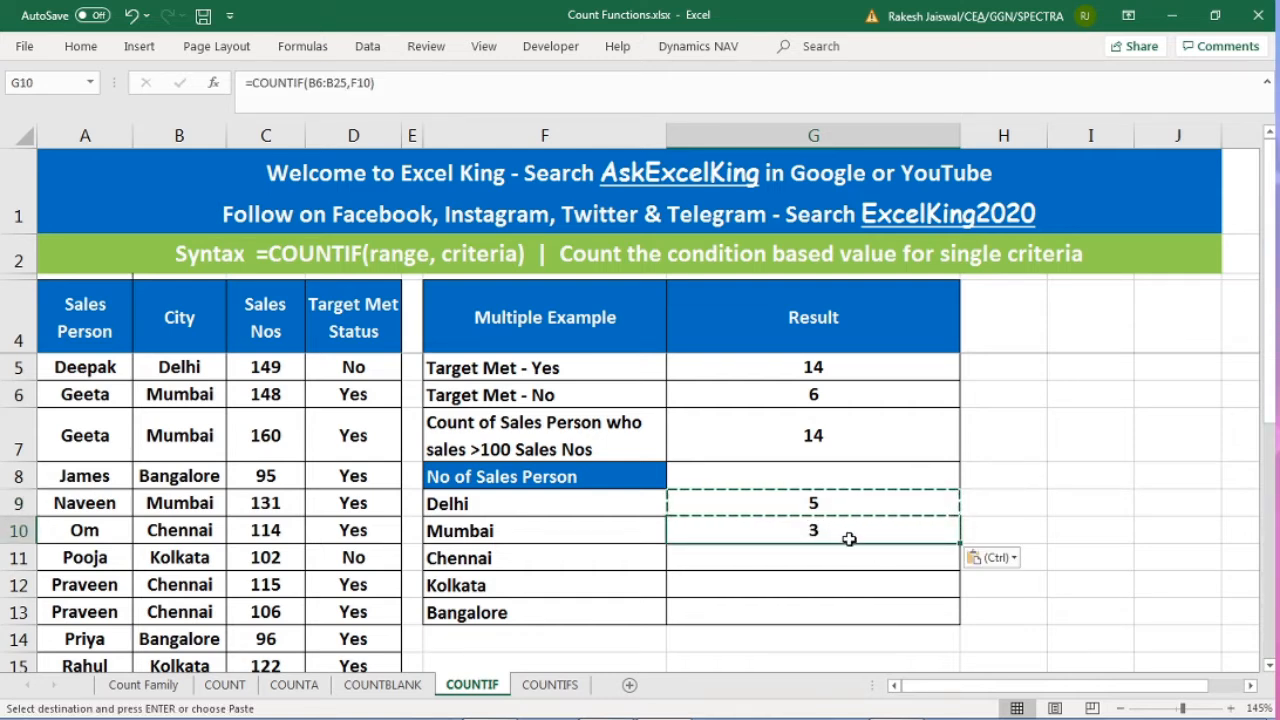
Compare the range and criteria references of the Delhi formula in G9 with those of the Mumbai formula in G10
key(Escape)
click(843, 504)
double_click(843, 504)
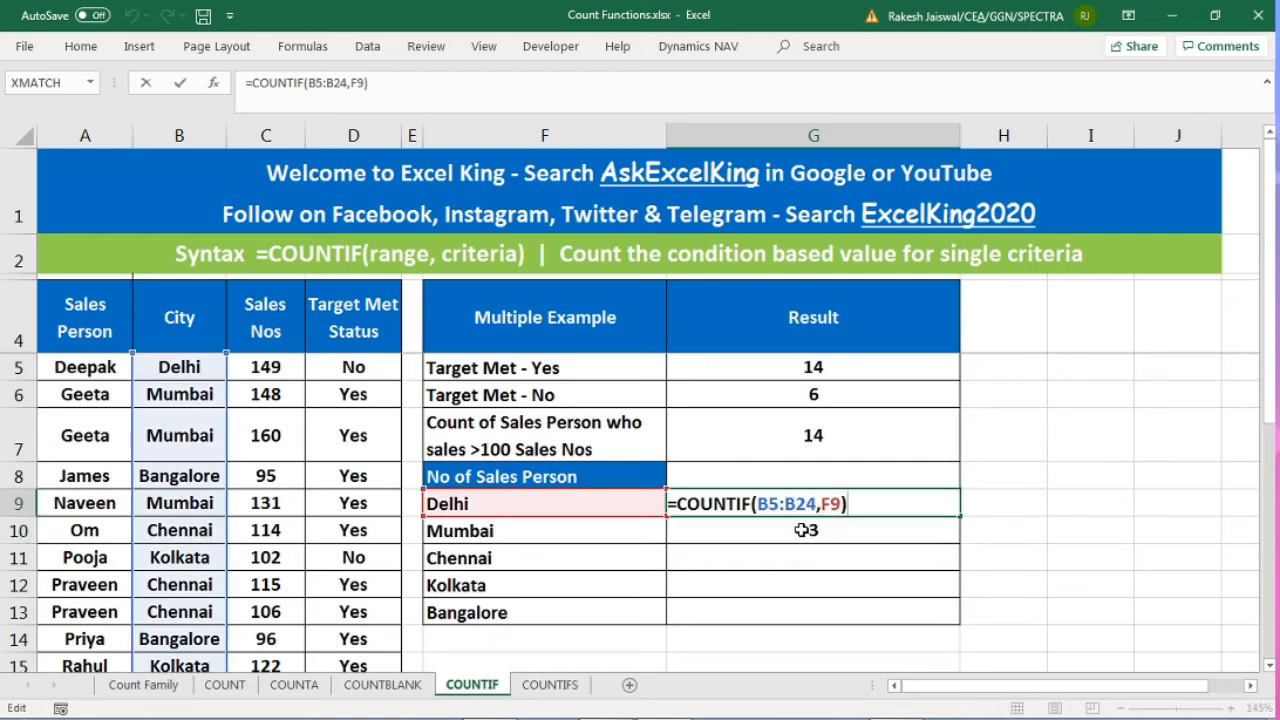
drag(758, 506, 818, 506)
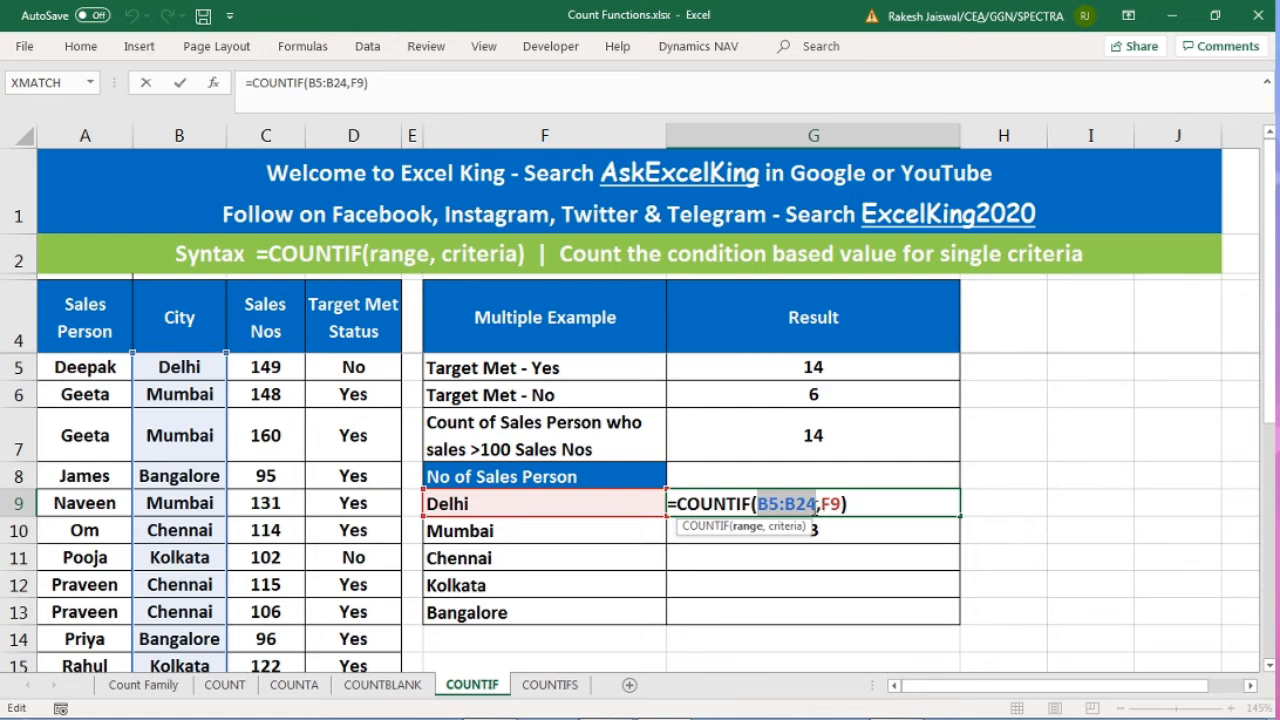
key(Escape)
click(833, 531)
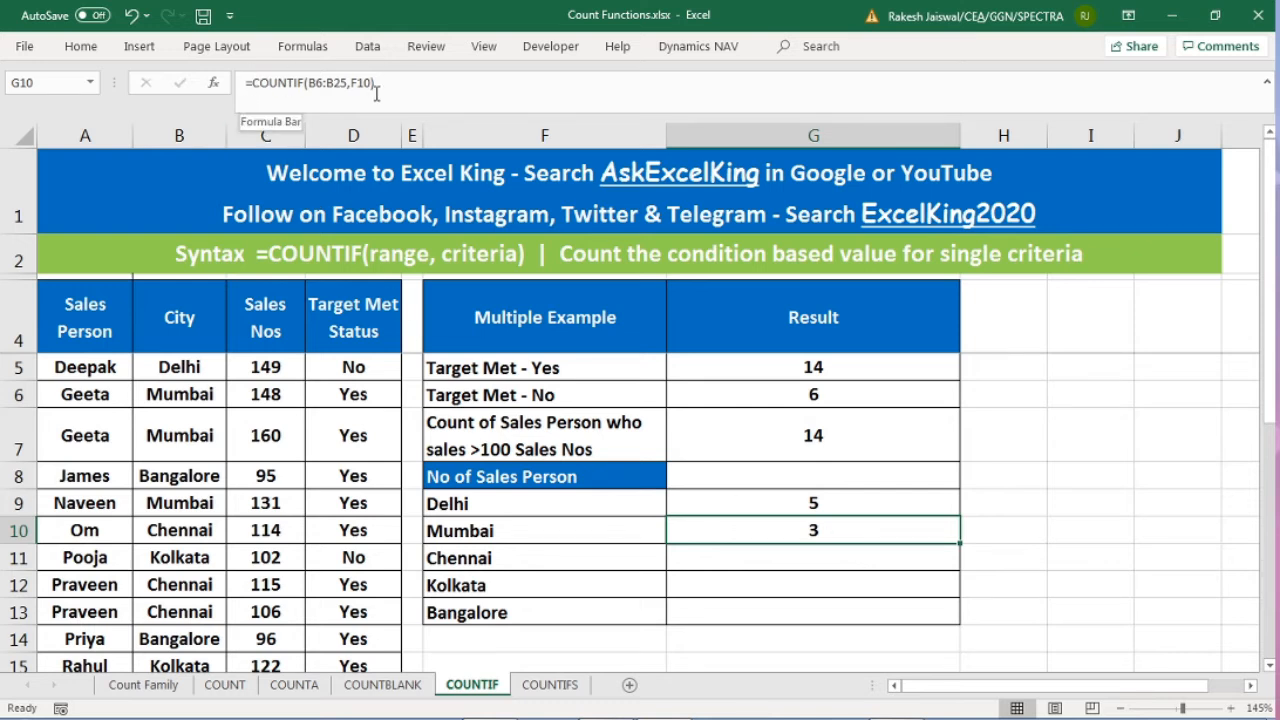
double_click(851, 531)
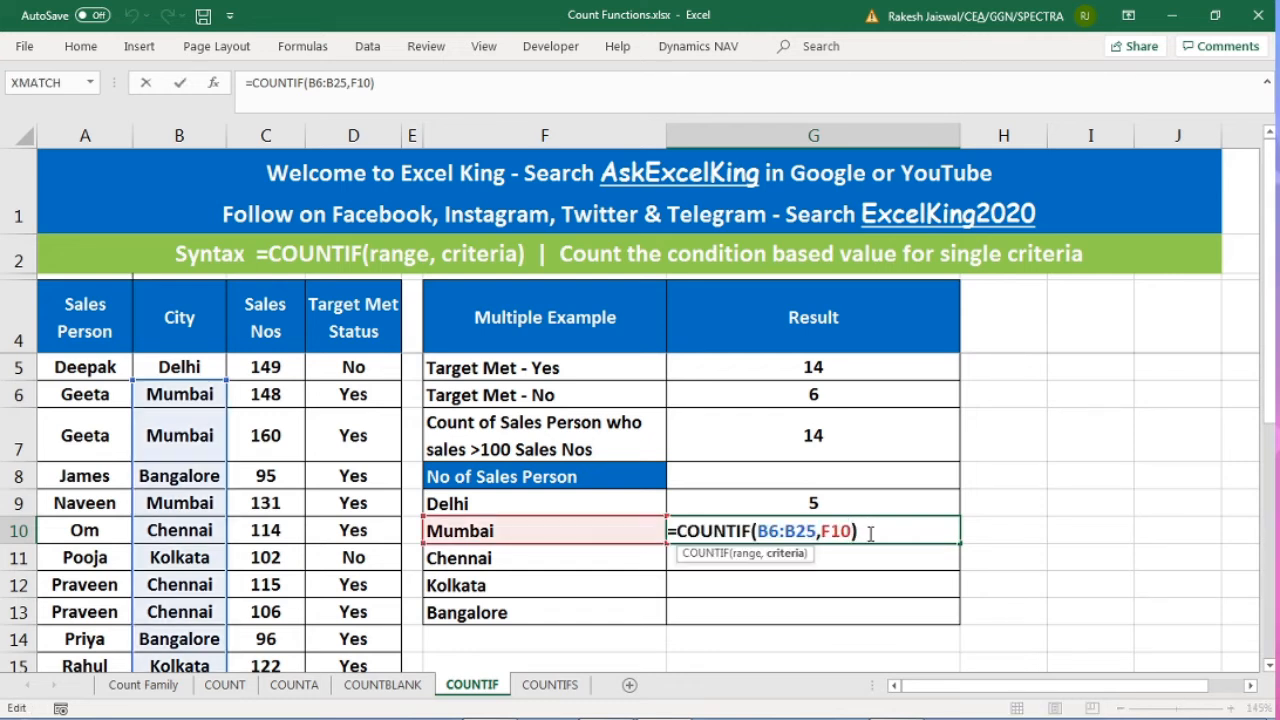
click(870, 533)
key(Return)
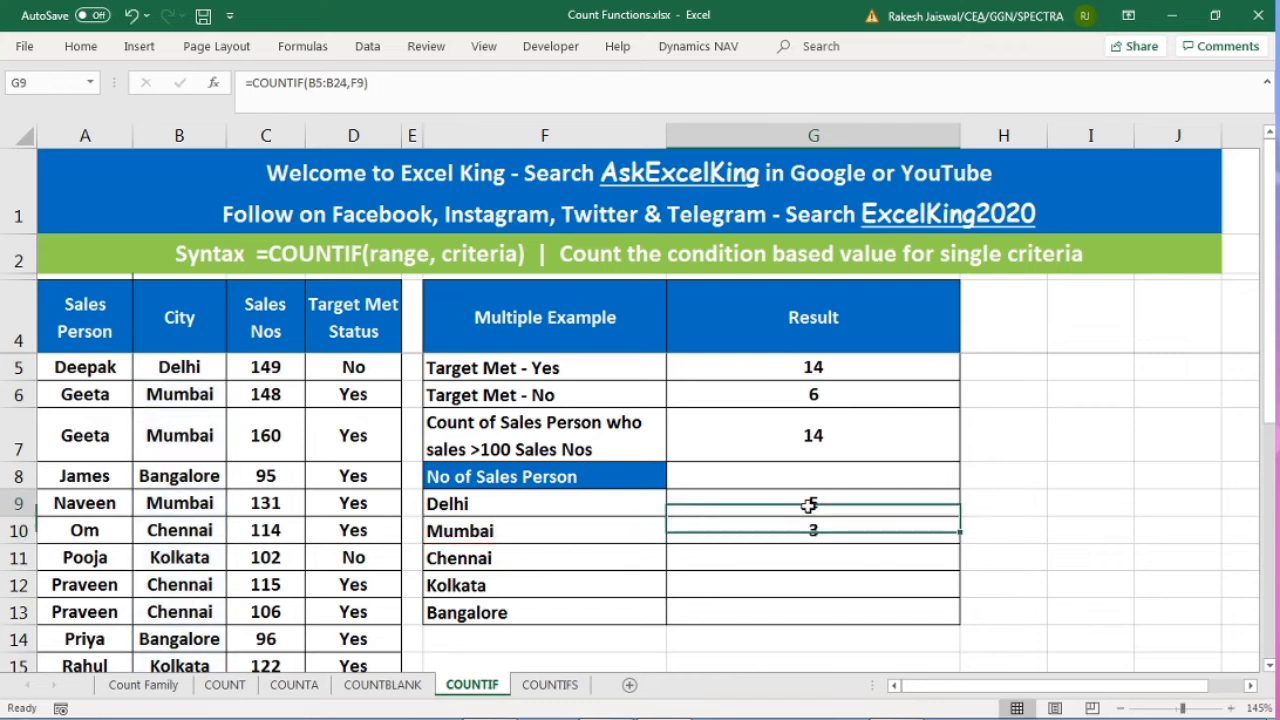
Recheck the G9 and G10 formulas and examine which City cells the Mumbai range covers, down to the end of the table
double_click(803, 505)
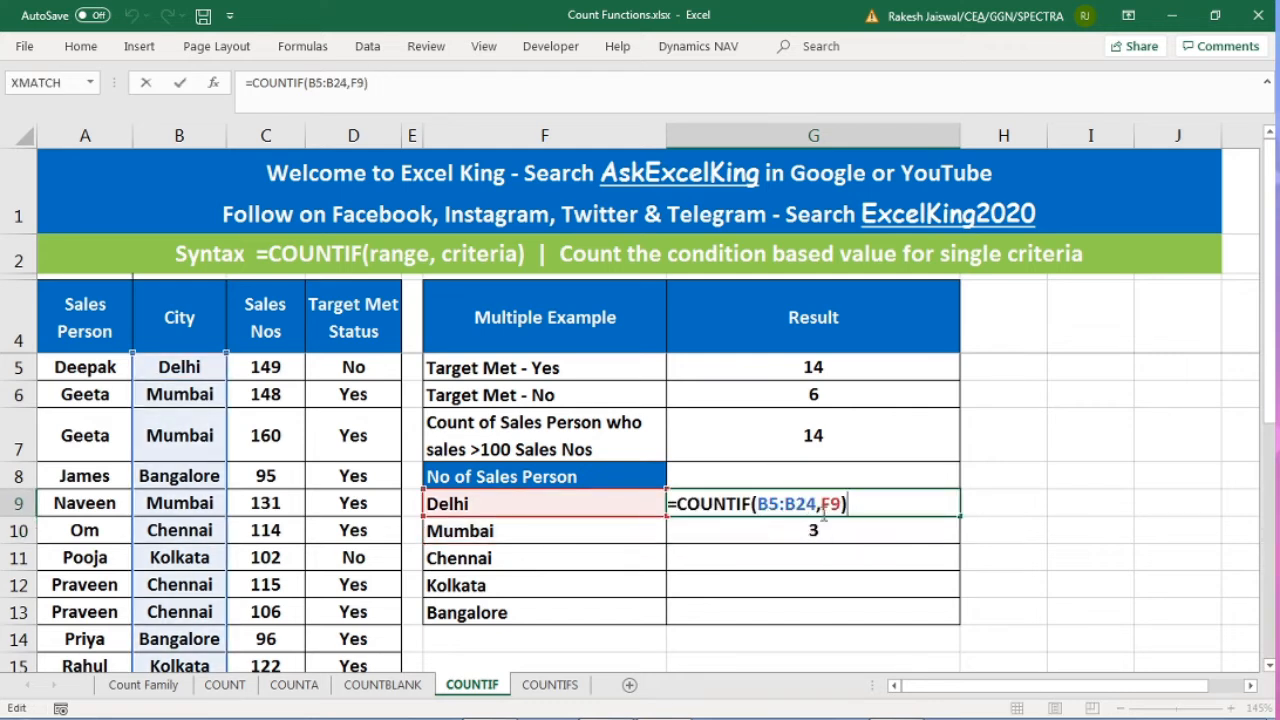
key(Return)
double_click(837, 527)
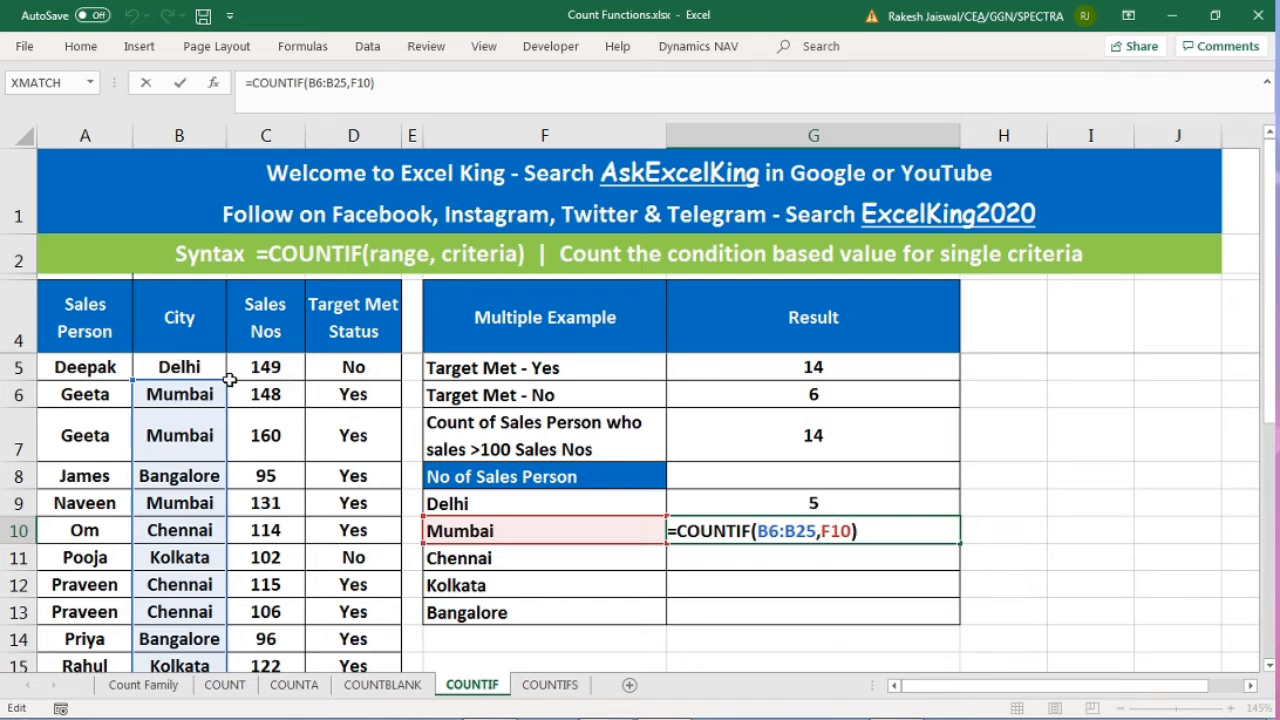
scroll(216, 408, down, 6)
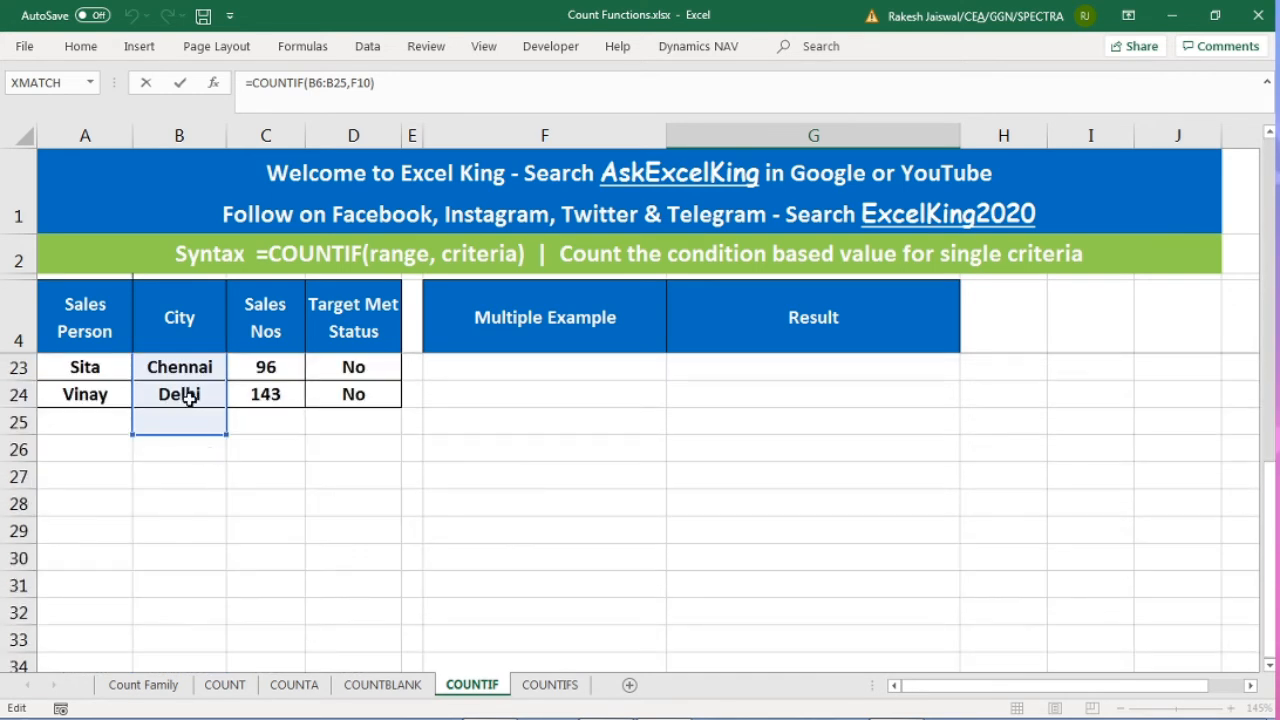
scroll(363, 506, up, 6)
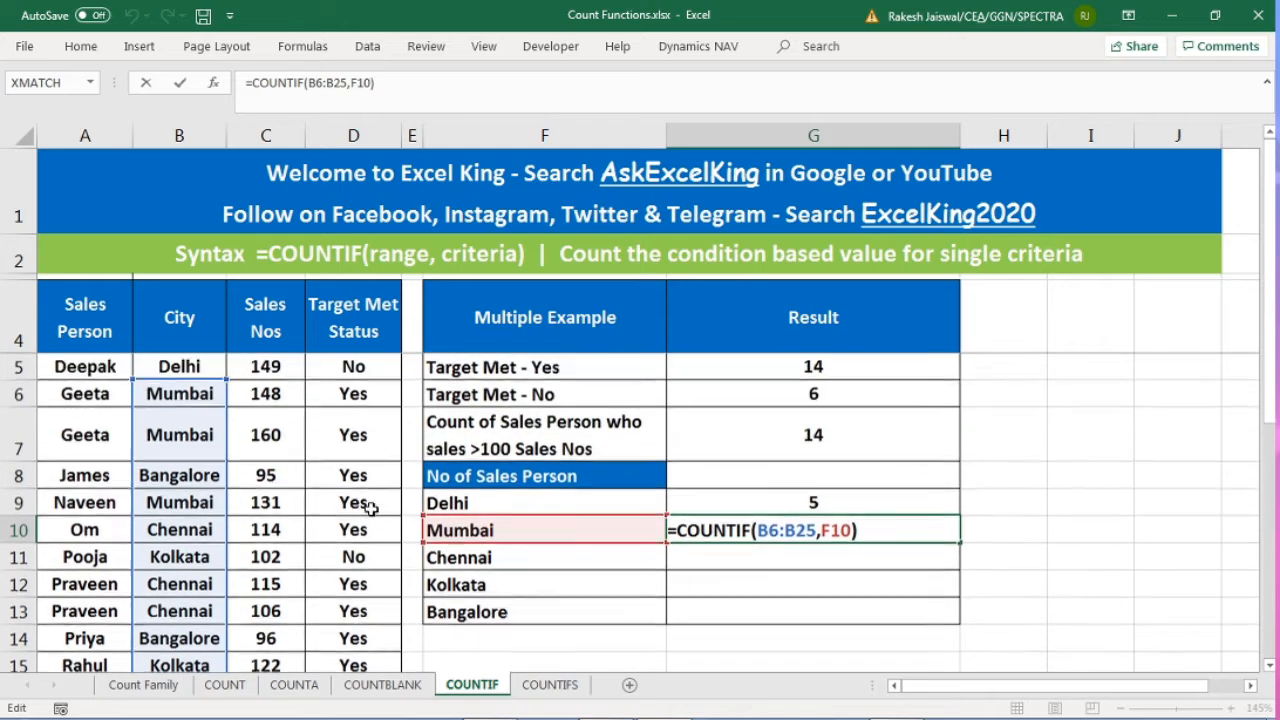
key(ctrl+Return)
click(835, 504)
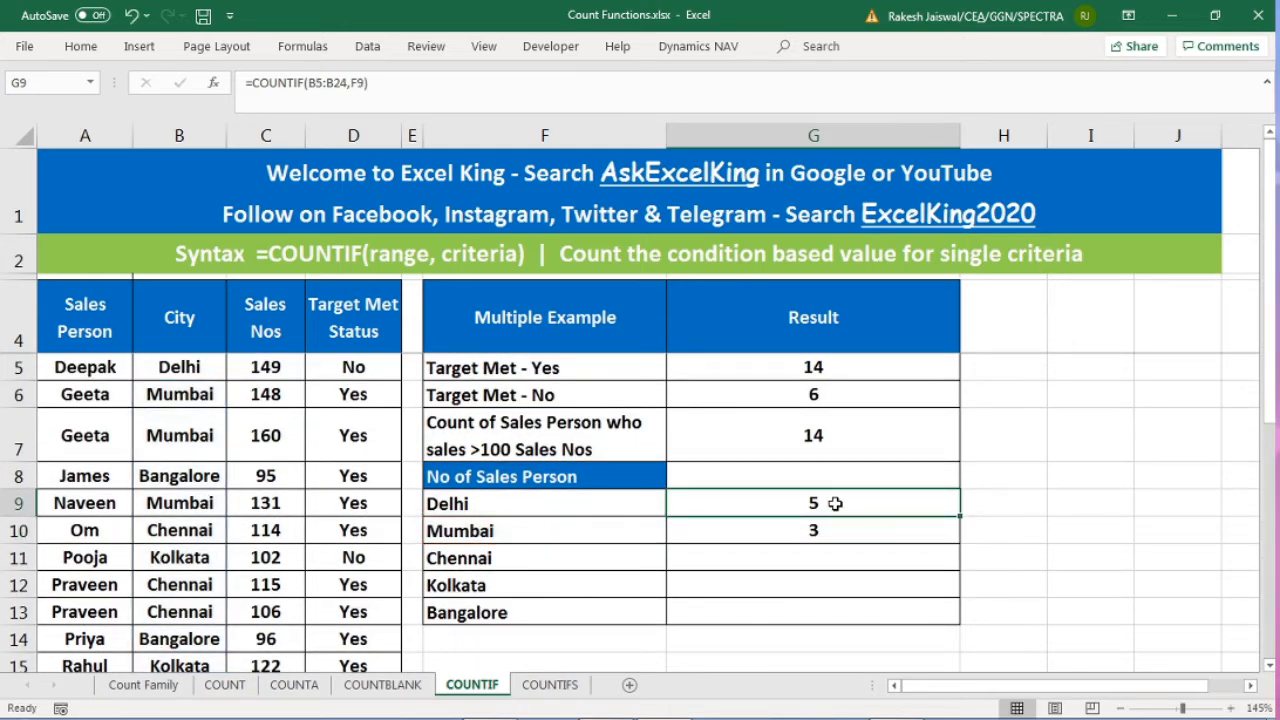
click(819, 529)
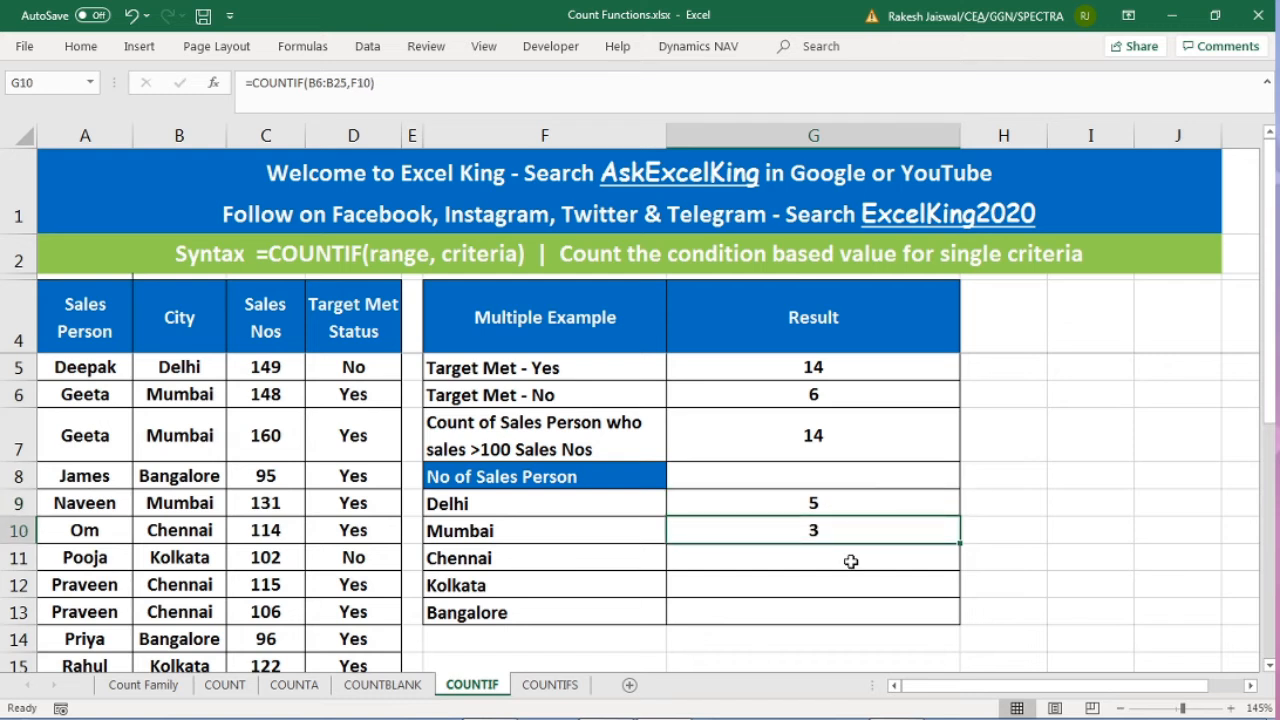
Make the City range in the Delhi formula in G9 absolute as $B$5:$B$24, keeping F9 as the relative criteria
click(834, 506)
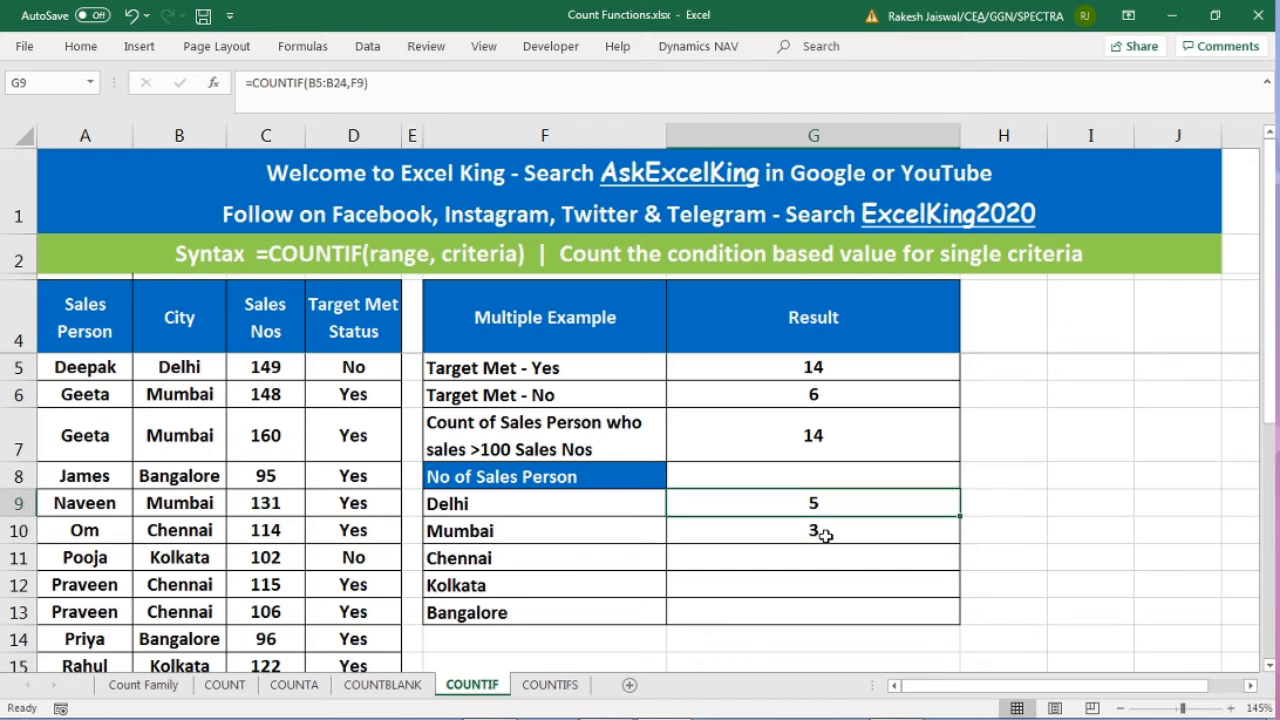
key(F2)
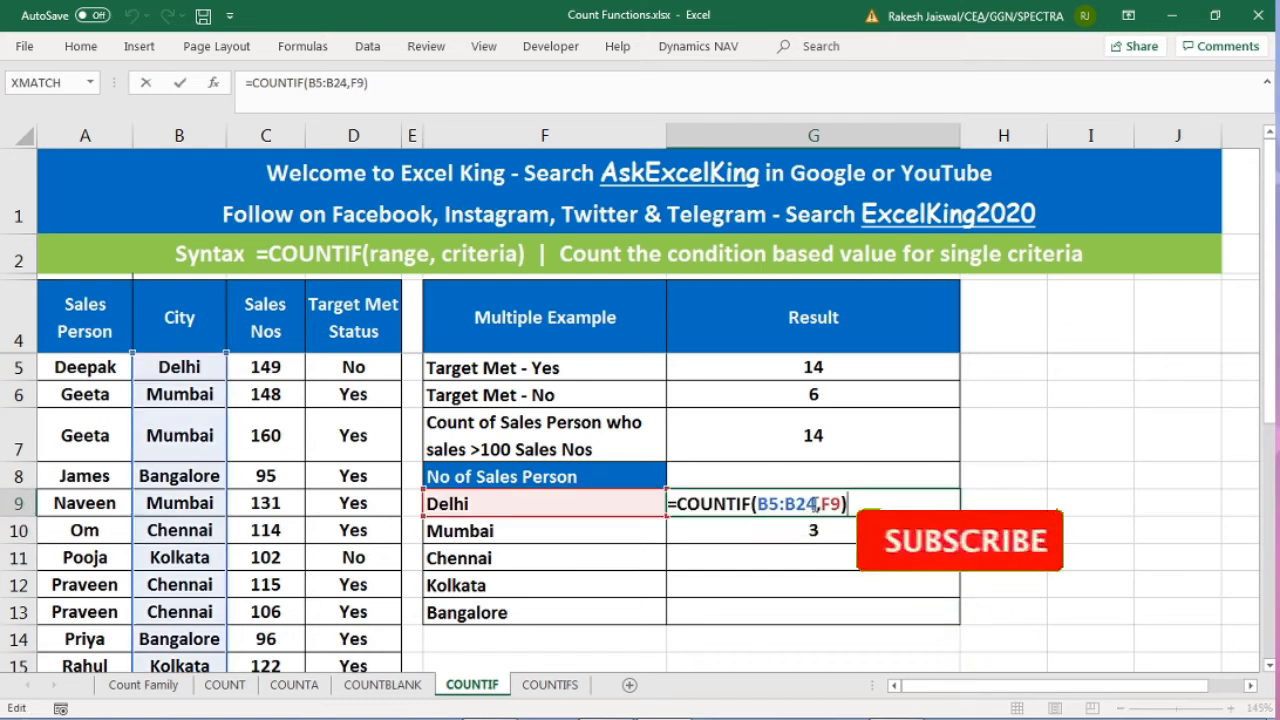
drag(817, 505, 759, 505)
key(F4)
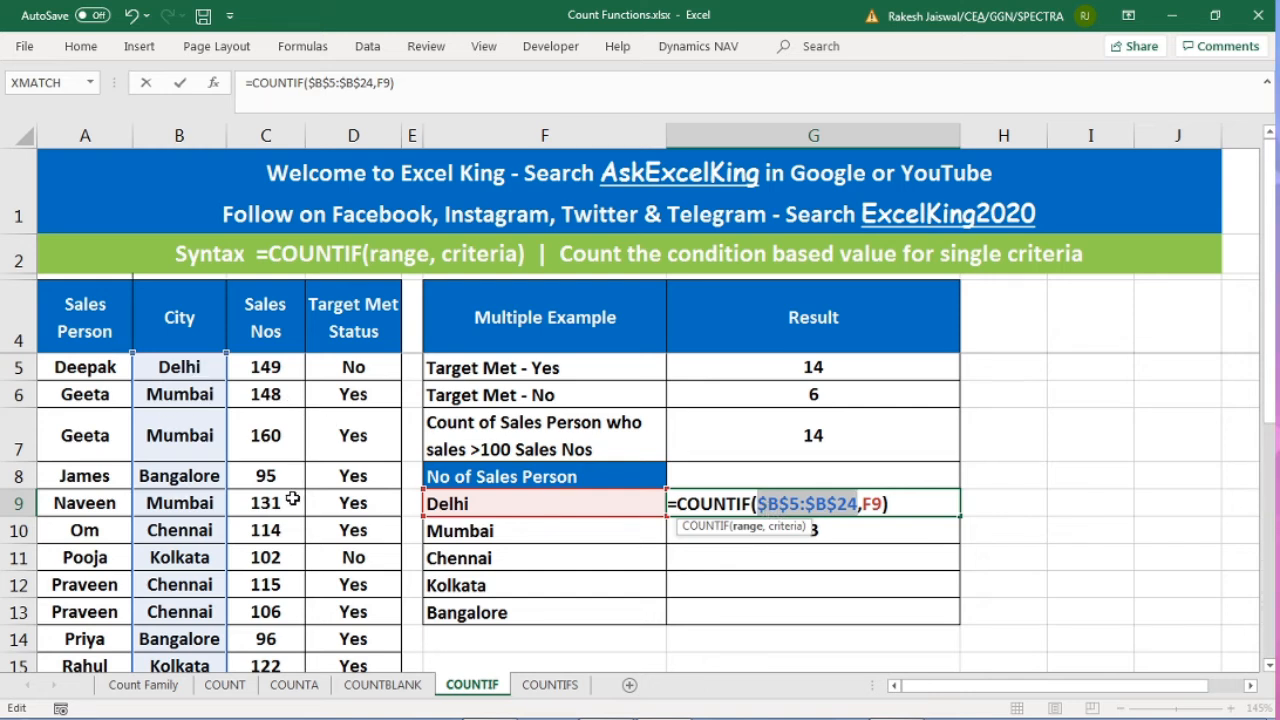
key(Return)
key(Up)
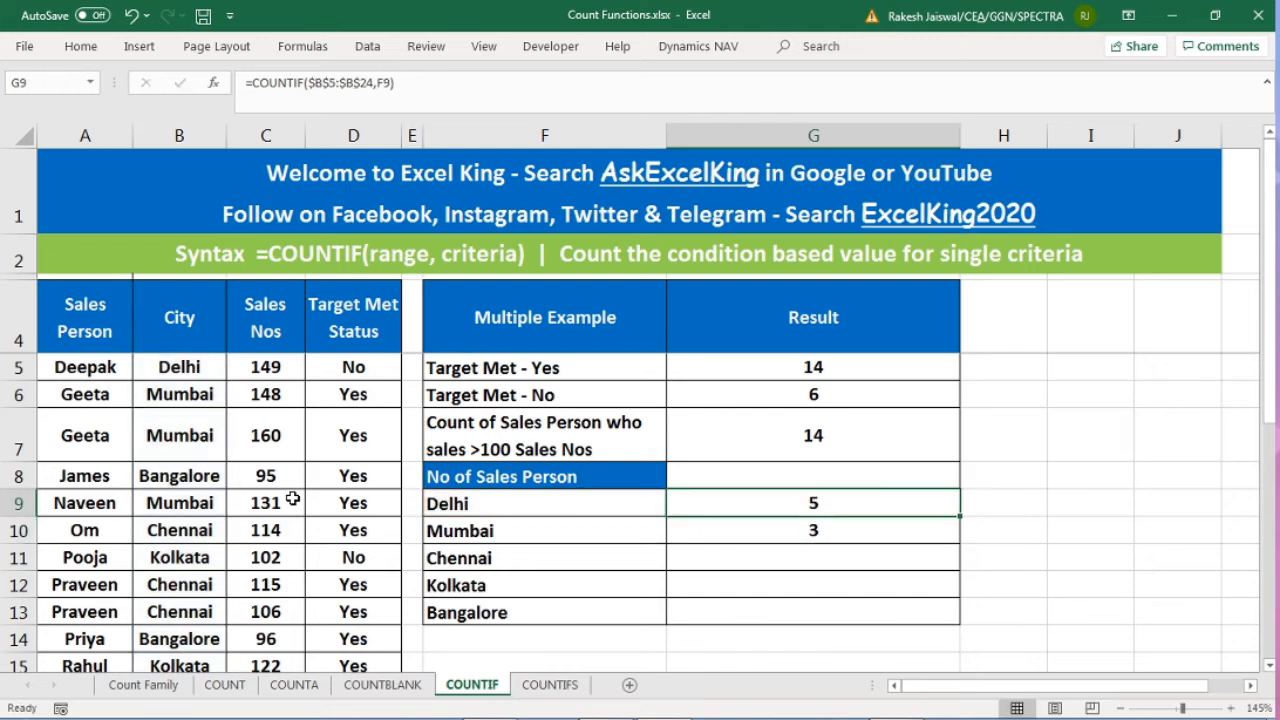
Copy the Delhi formula from G9 into G10 through G13 for Mumbai, Chennai, Kolkata and Bangalore
key(ctrl+c)
key(Down)
key(ctrl+v)
key(Down)
key(ctrl+v)
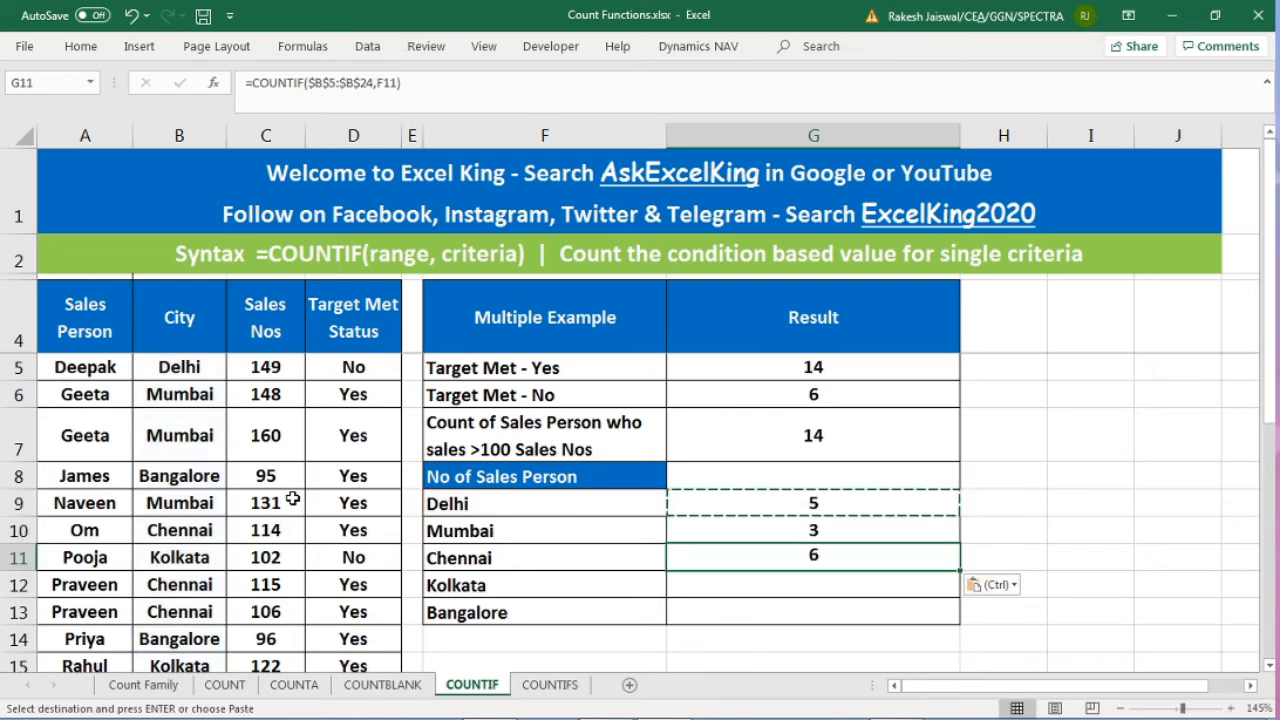
key(Down)
key(ctrl+v)
key(Down)
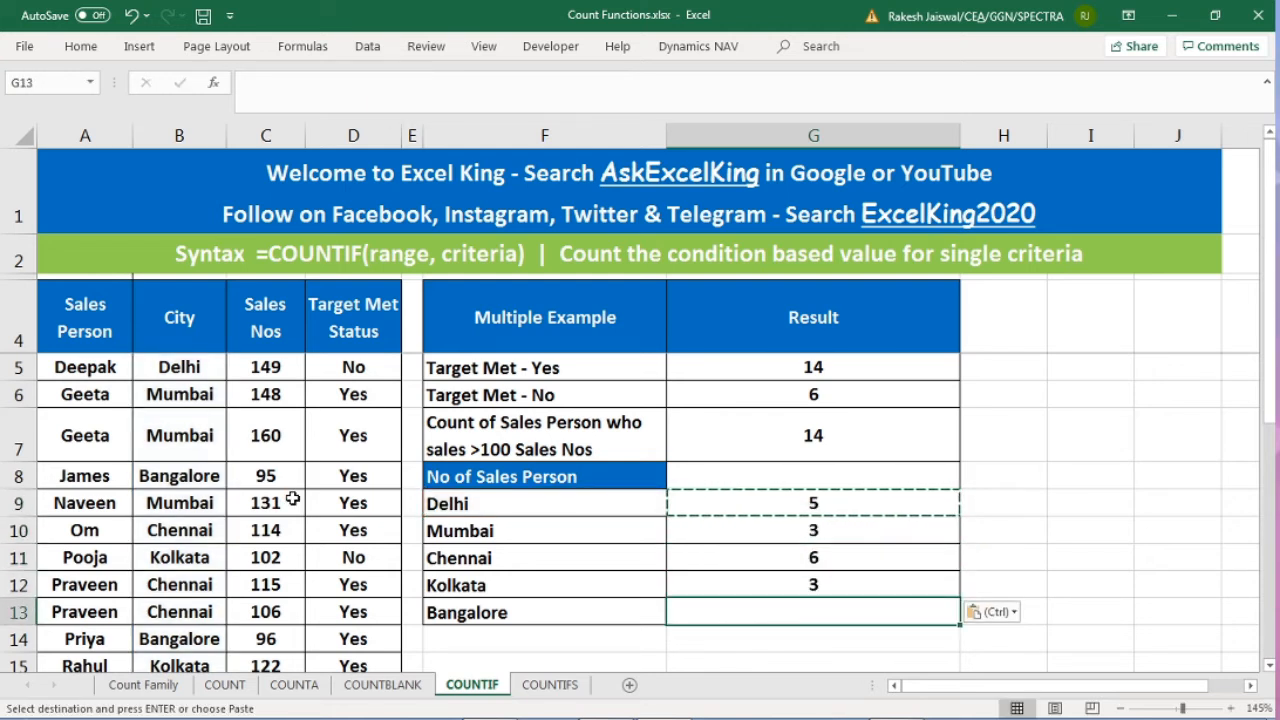
key(ctrl+v)
key(Escape)
key(Escape)
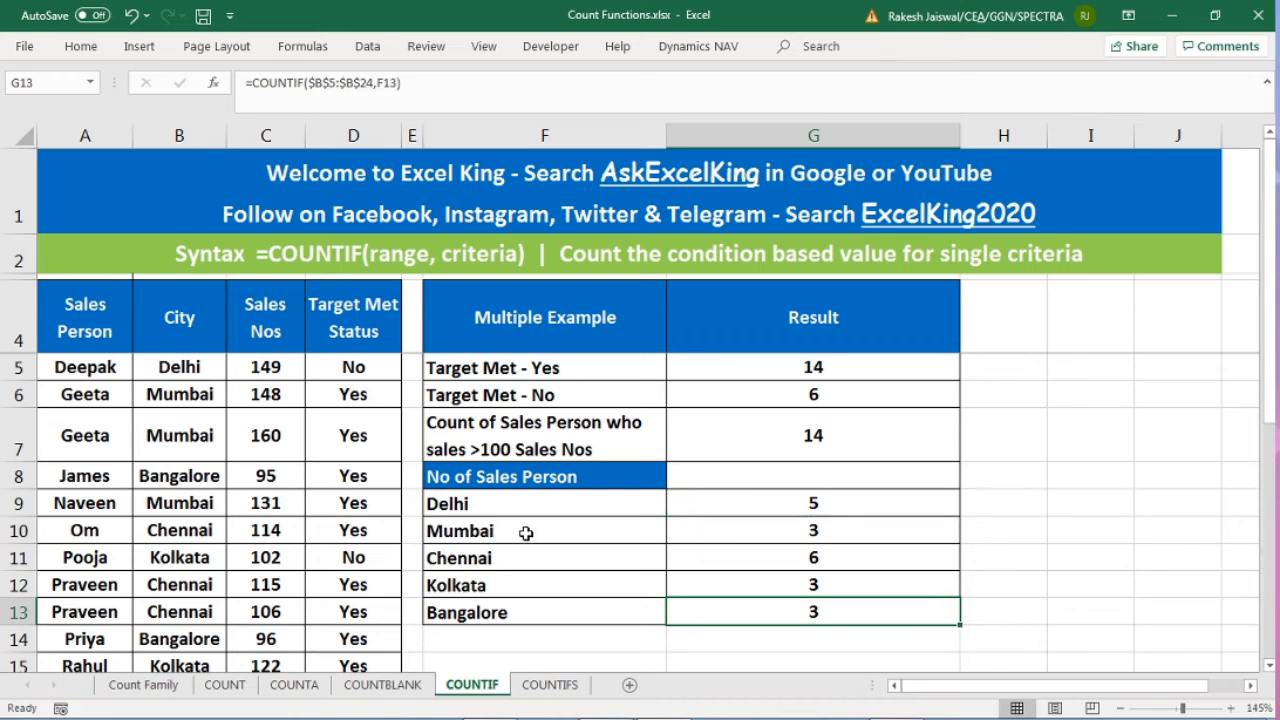
Go through the city names and their results from Mumbai to Bangalore in F10:G13
click(520, 532)
click(834, 529)
click(614, 560)
click(672, 550)
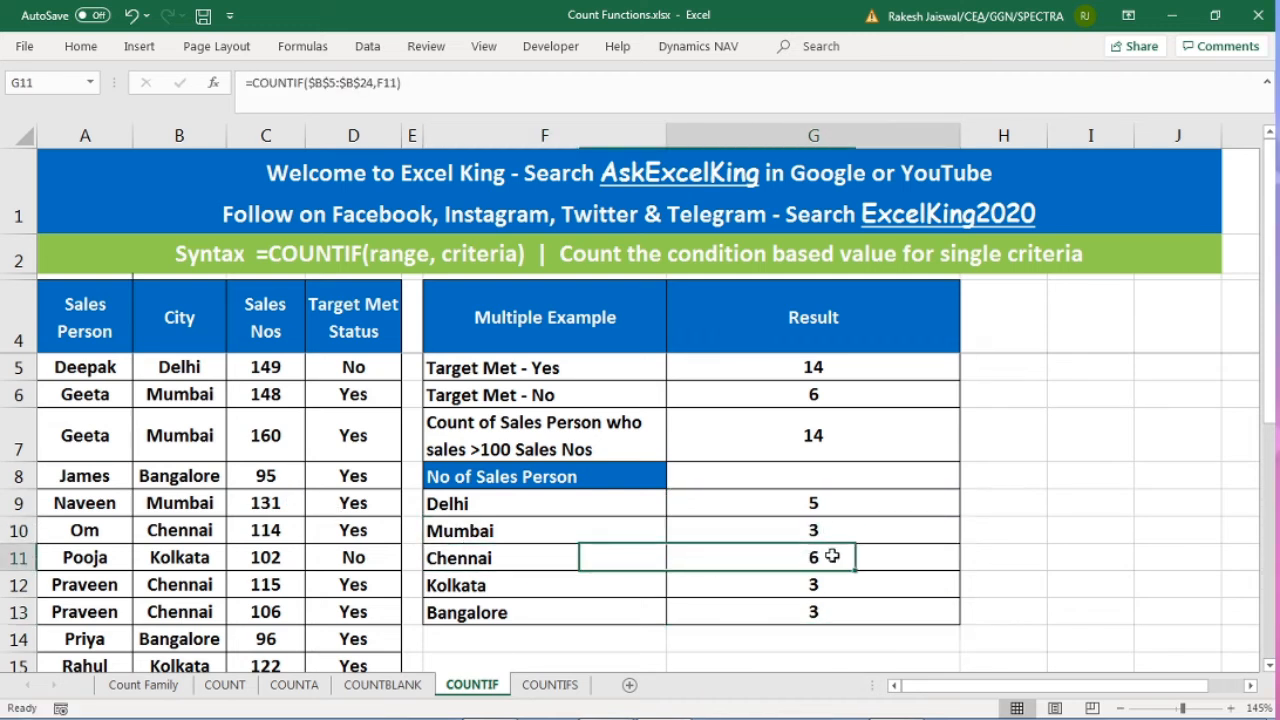
click(606, 586)
click(806, 585)
click(603, 612)
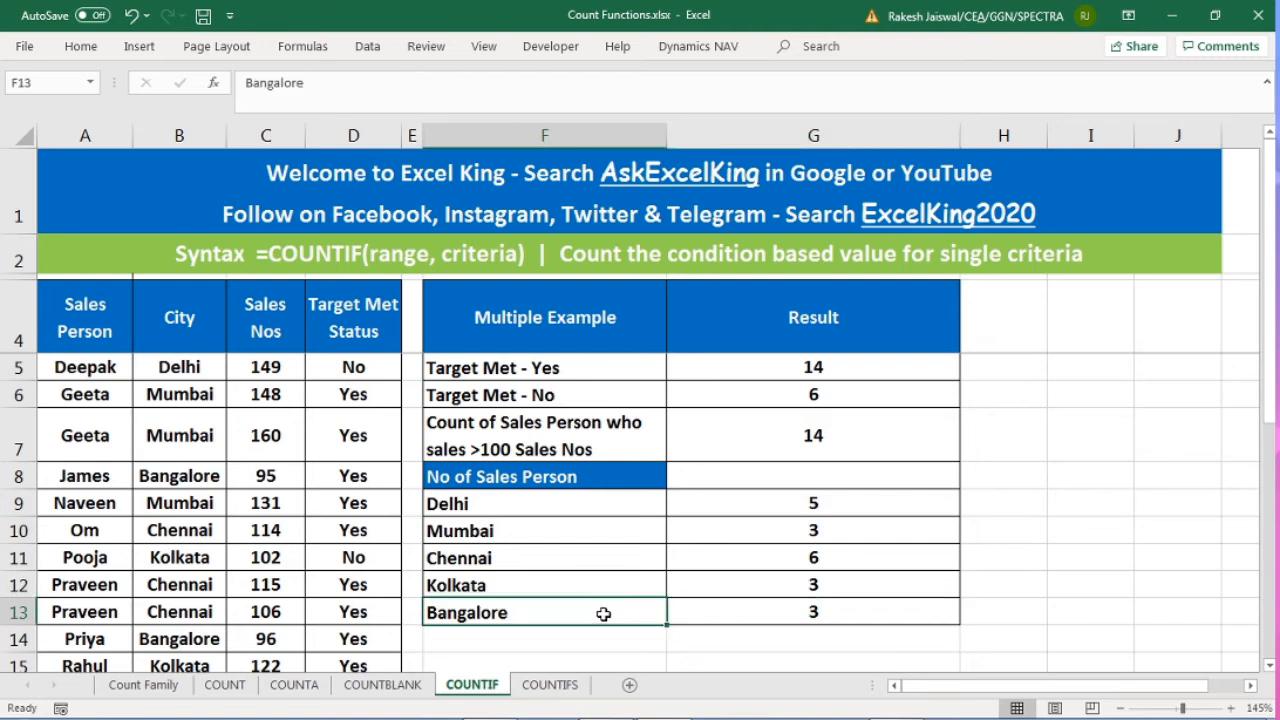
click(806, 610)
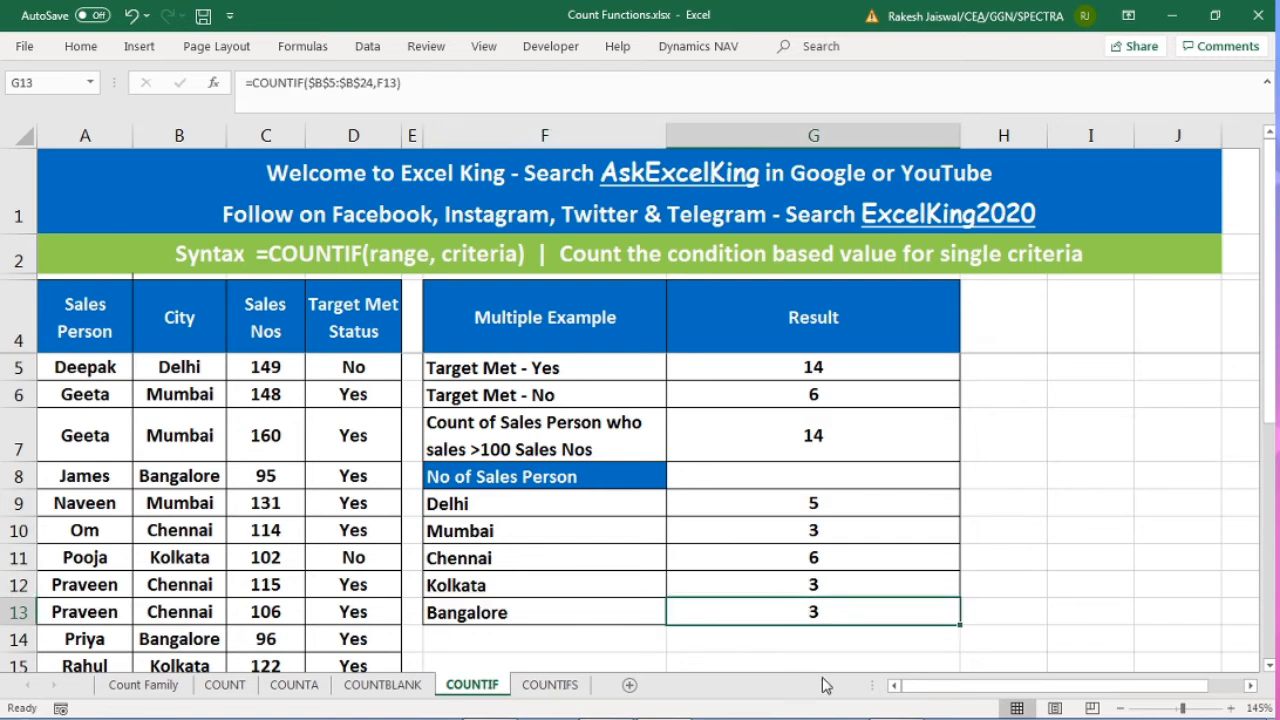
Inspect the range and criteria references in each city formula from G13 up to G9
key(F2)
drag(864, 612, 894, 612)
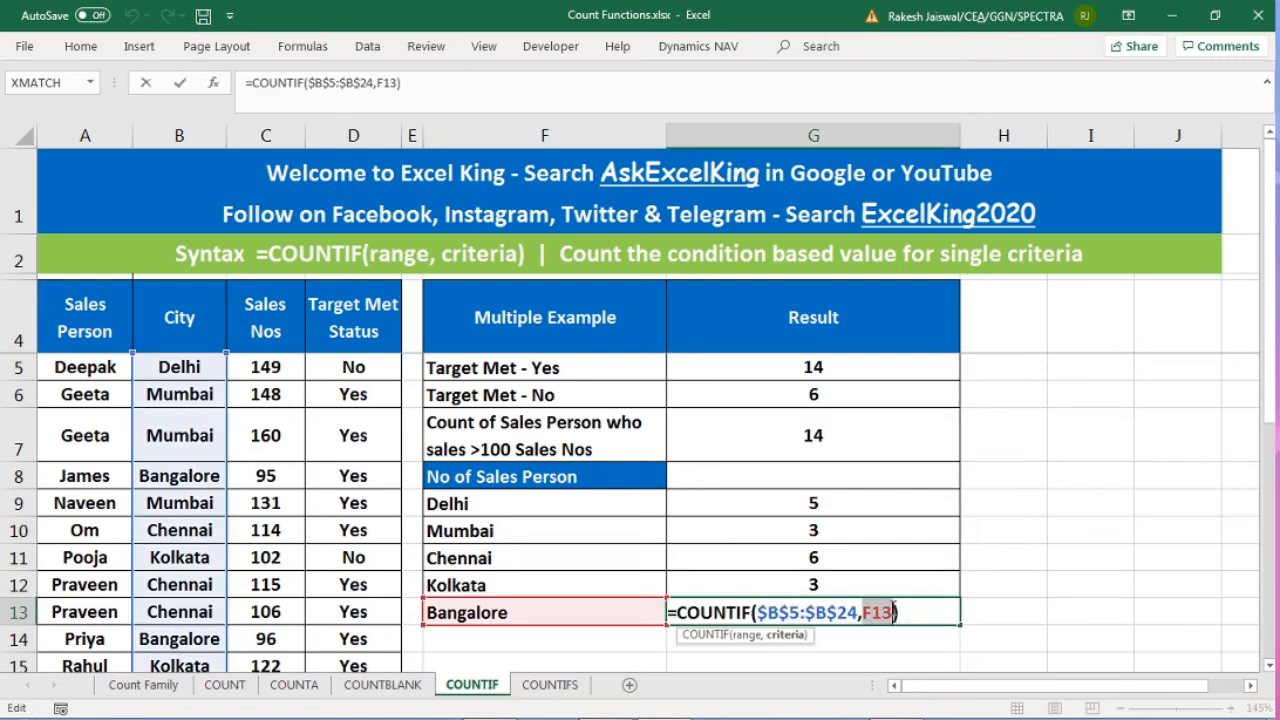
key(Escape)
double_click(769, 588)
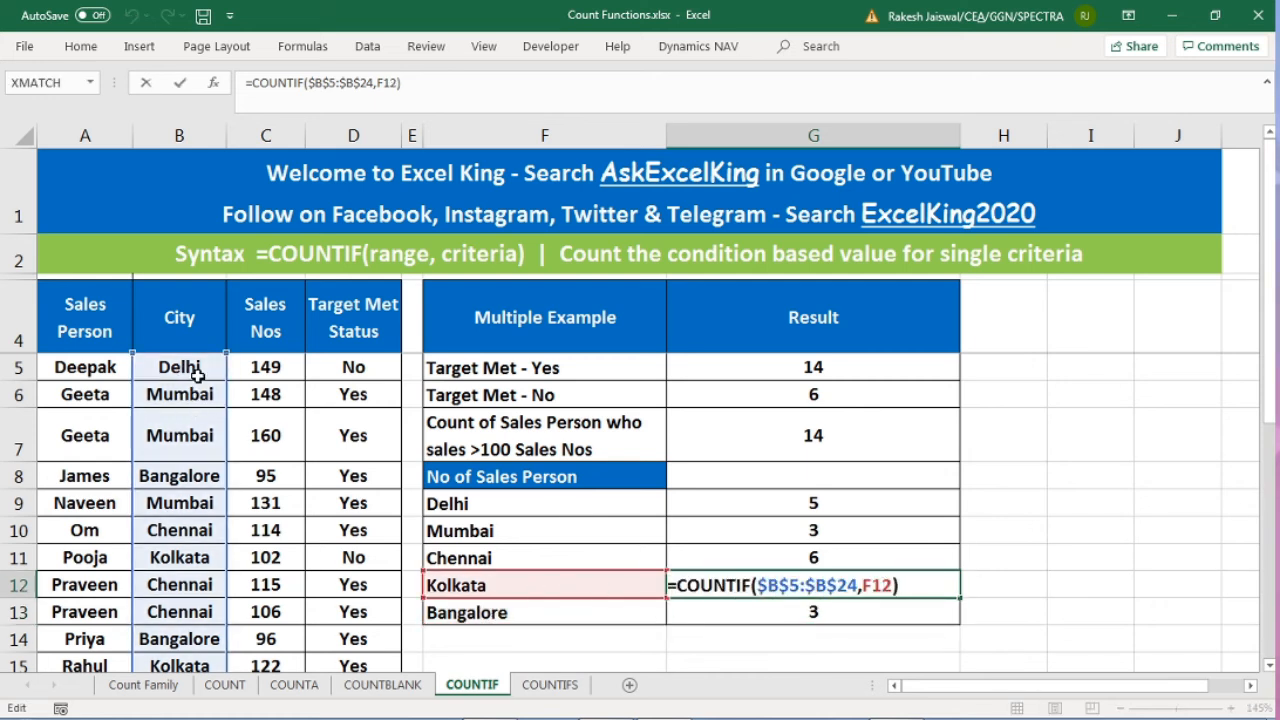
key(Escape)
double_click(757, 553)
key(Escape)
click(728, 528)
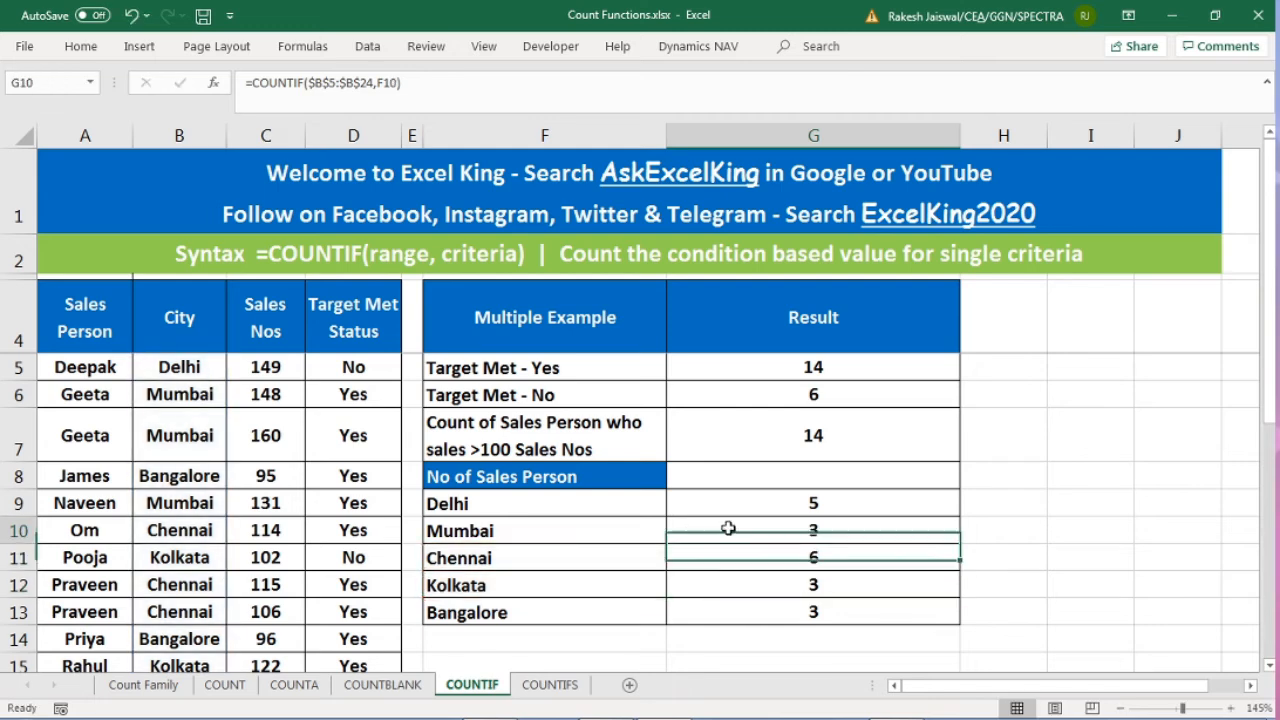
double_click(728, 528)
key(Escape)
click(740, 502)
double_click(745, 502)
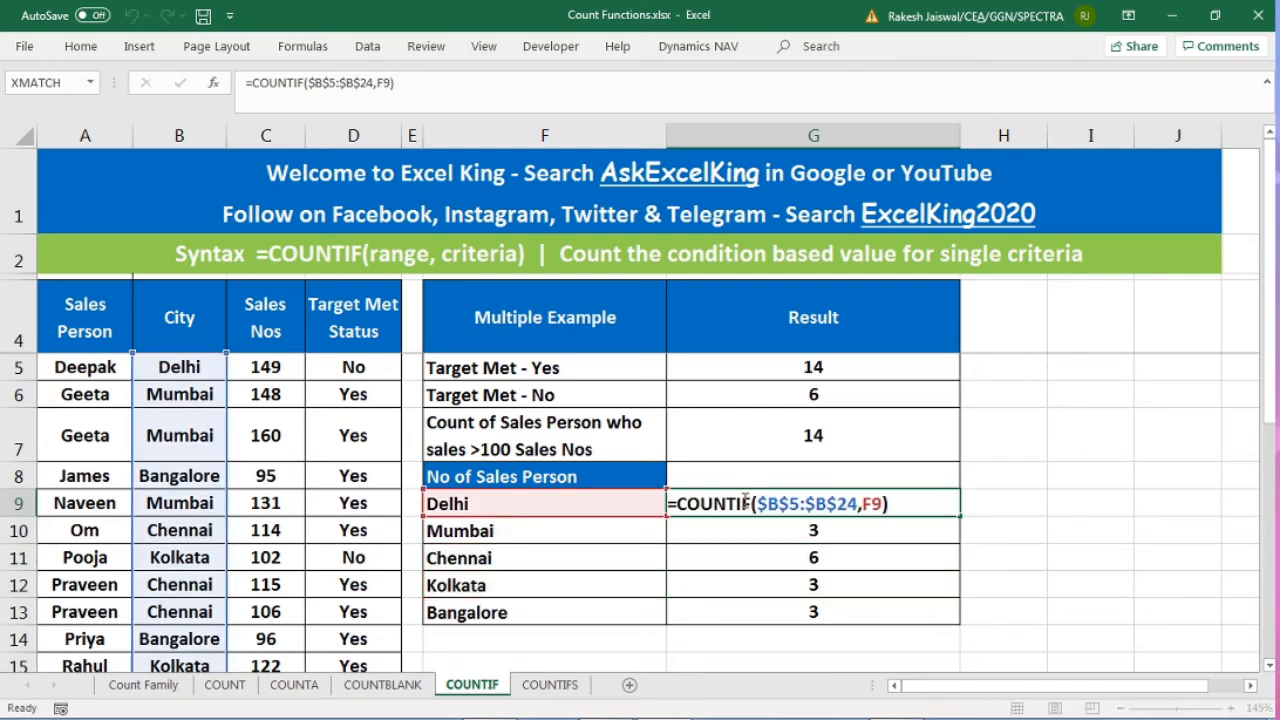
key(Escape)
Add filters to the headers of the sales table A4:D24
click(263, 328)
drag(84, 328, 350, 452)
click(80, 46)
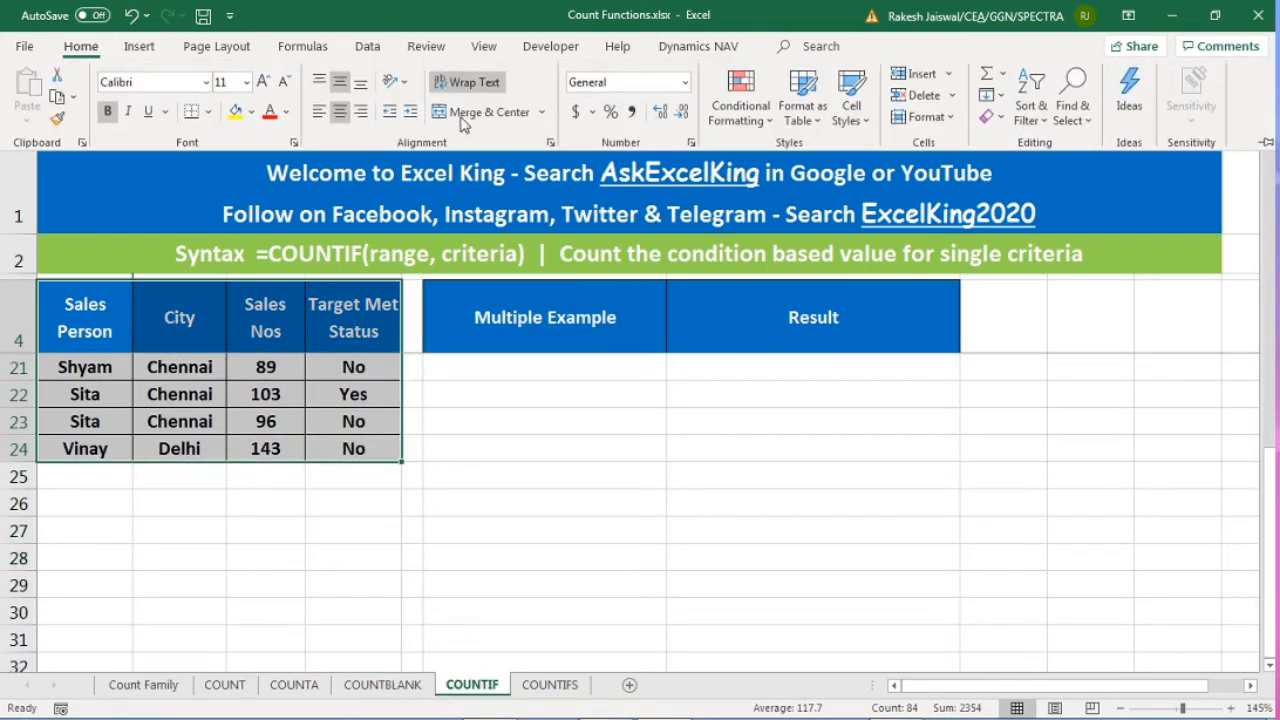
click(367, 46)
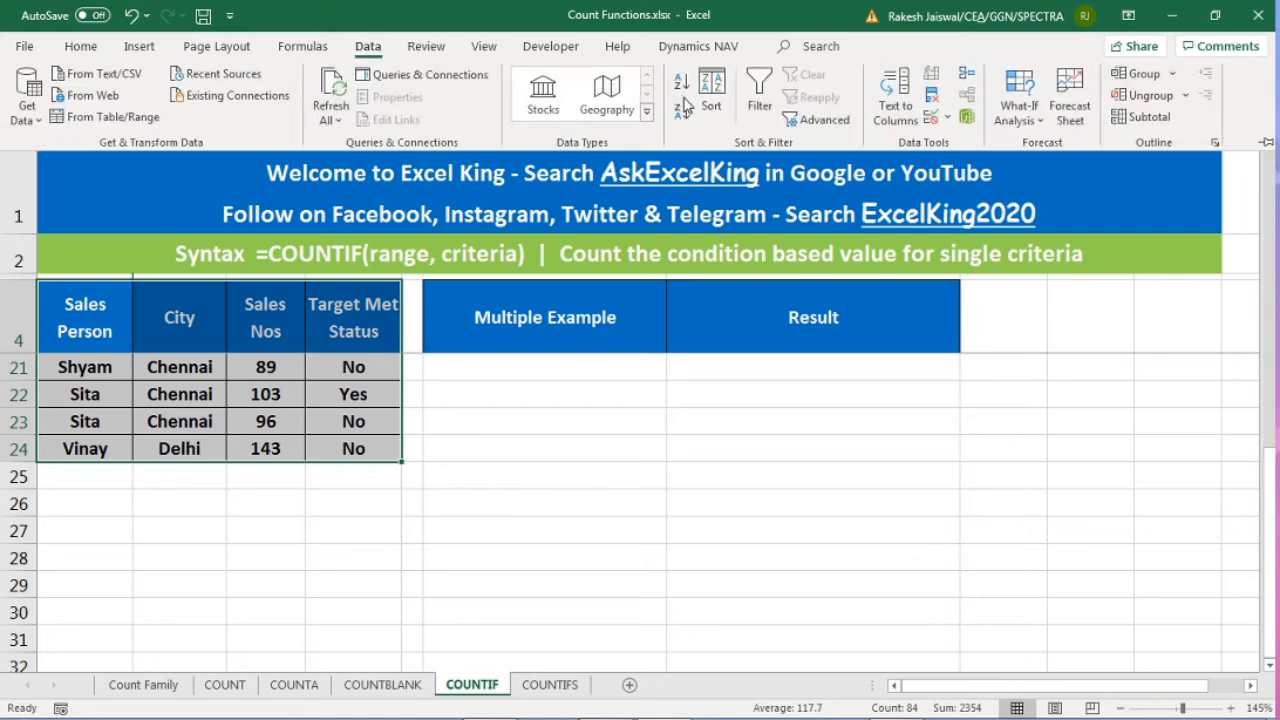
click(760, 107)
scroll(510, 365, up, 5)
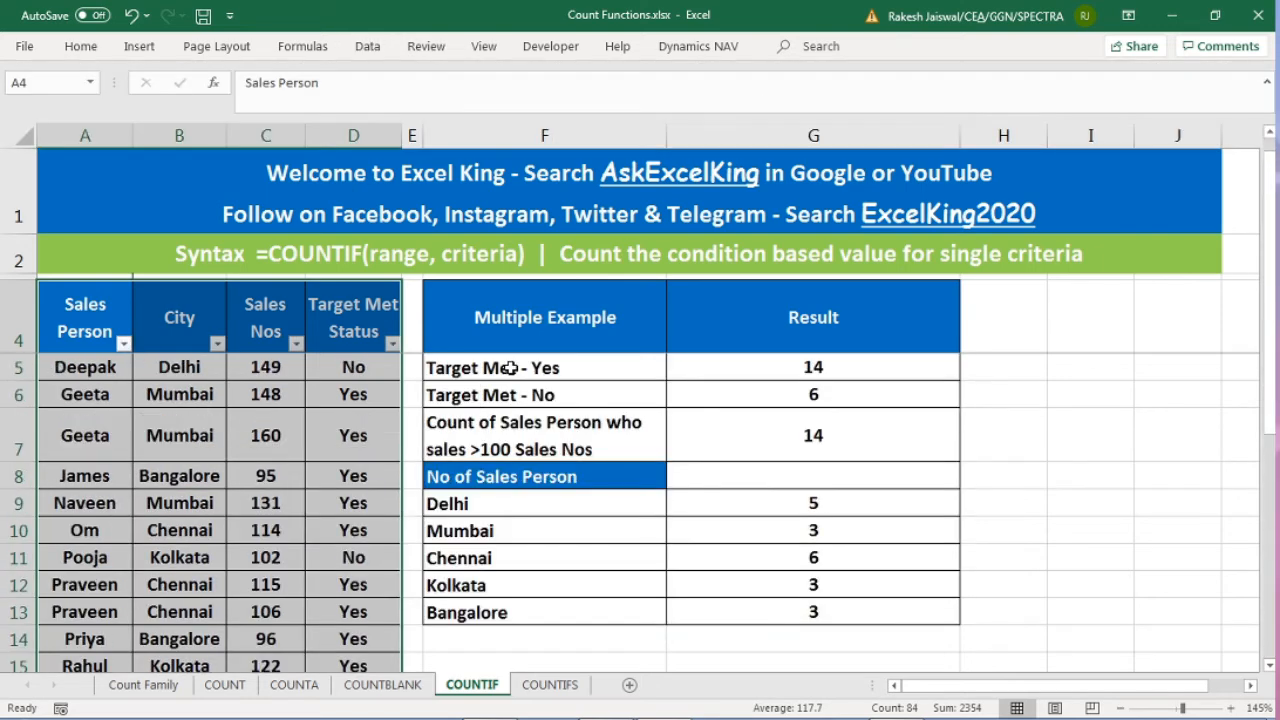
Filter the Target Met Status column to show only Yes, for checking the Target Met - Yes result in G5
click(366, 330)
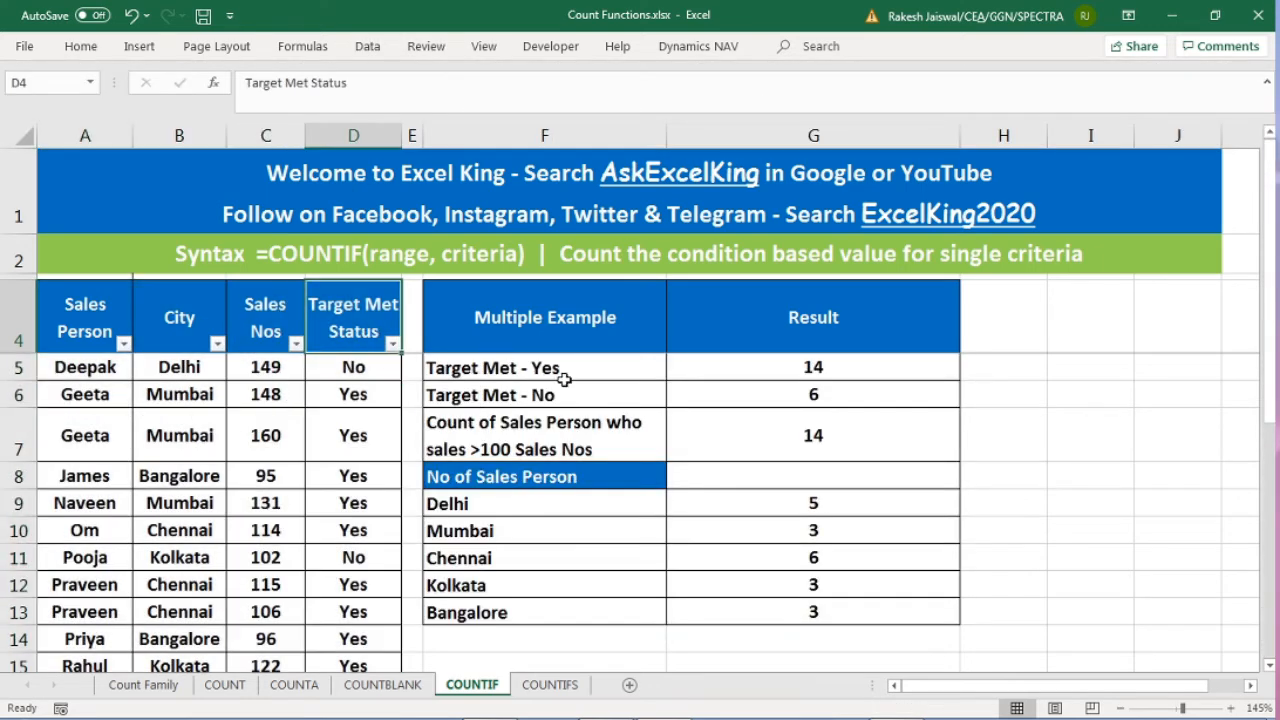
click(843, 370)
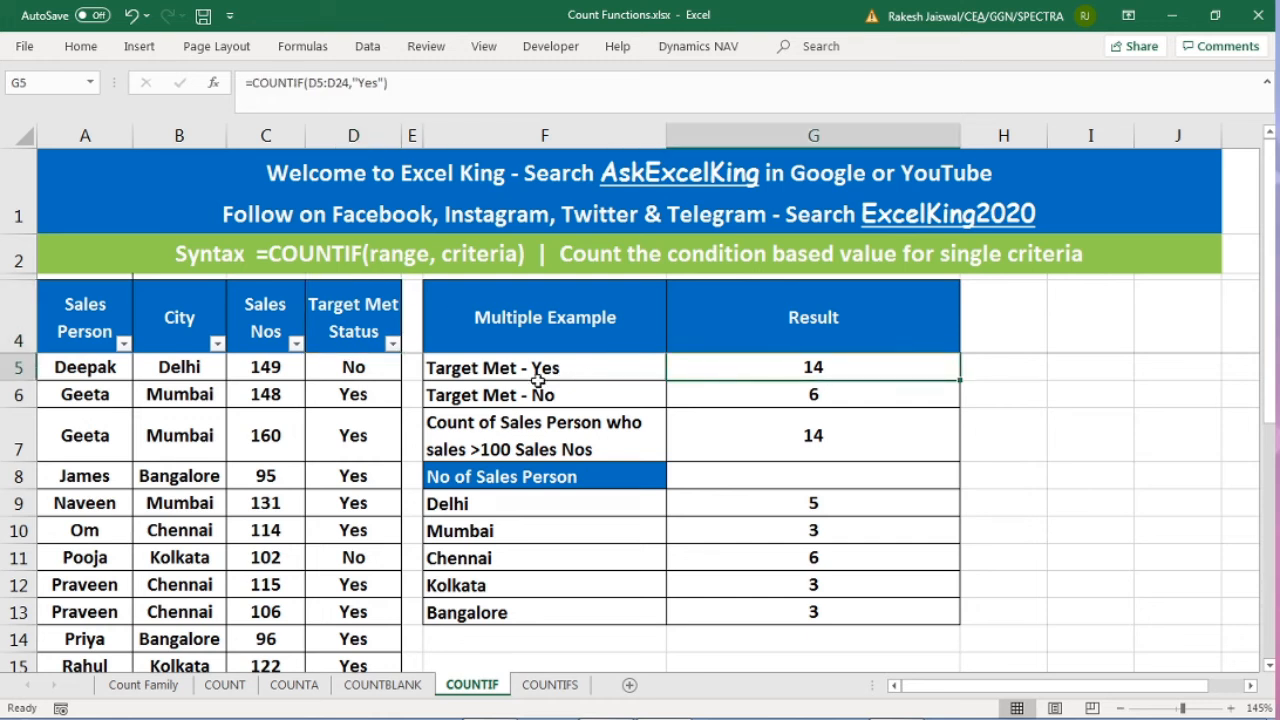
click(392, 343)
click(190, 517)
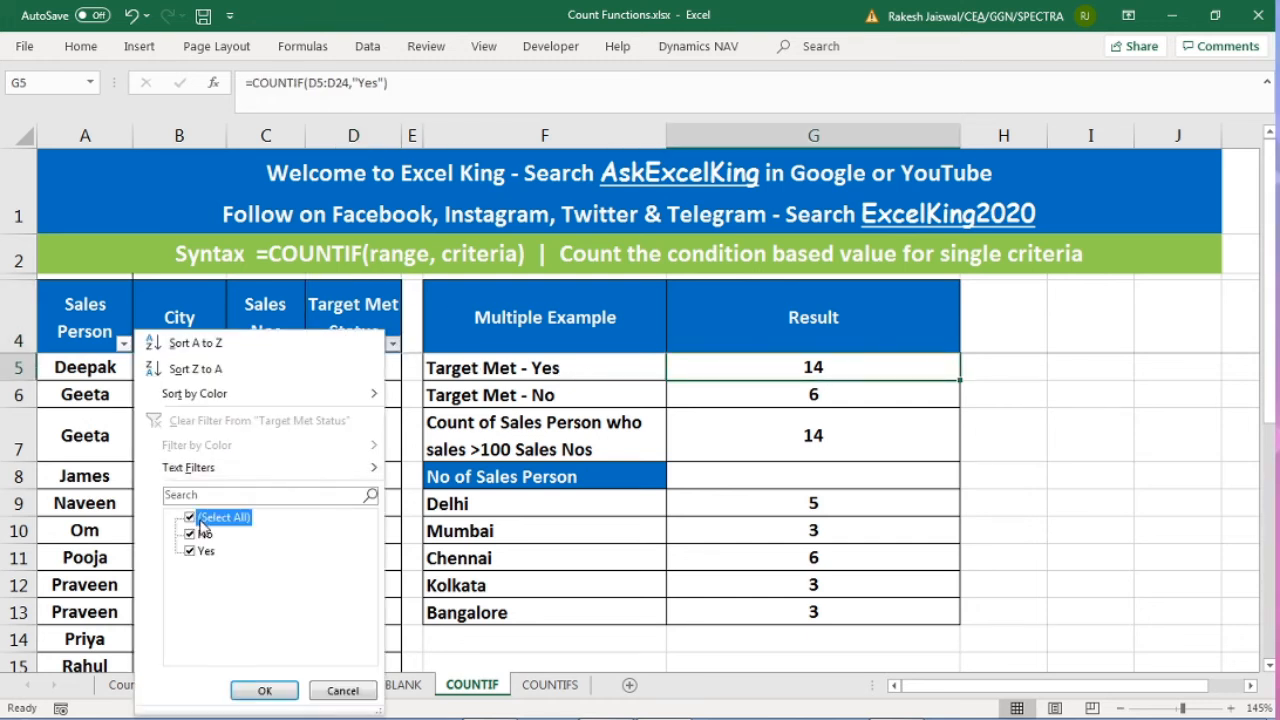
click(198, 551)
click(264, 690)
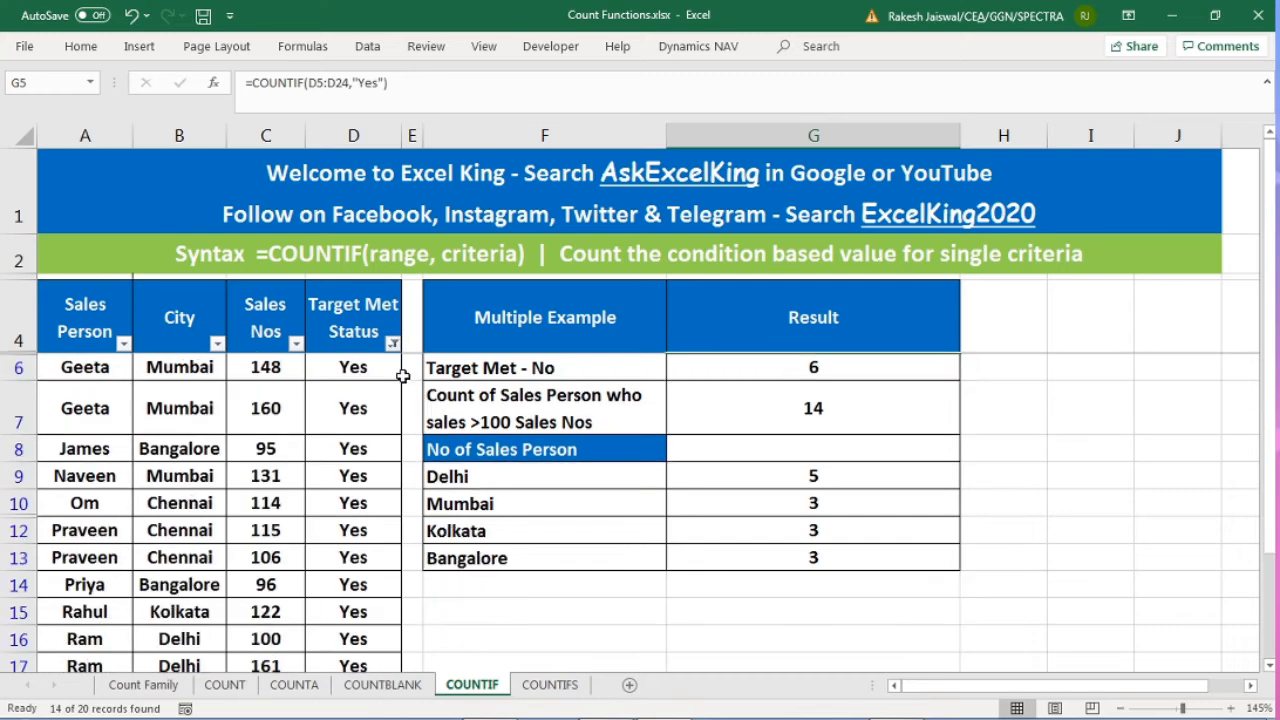
Select the visible Yes cells from D6 to D22 and check their count
click(377, 367)
key(shift+Down)
key(shift+Down)
key(shift+Down)
key(shift+Down)
key(shift+Down)
key(shift+Down)
key(shift+Down)
key(shift+Down)
key(shift+Down)
key(shift+Down)
key(shift+Down)
key(shift+Down)
key(shift+Down)
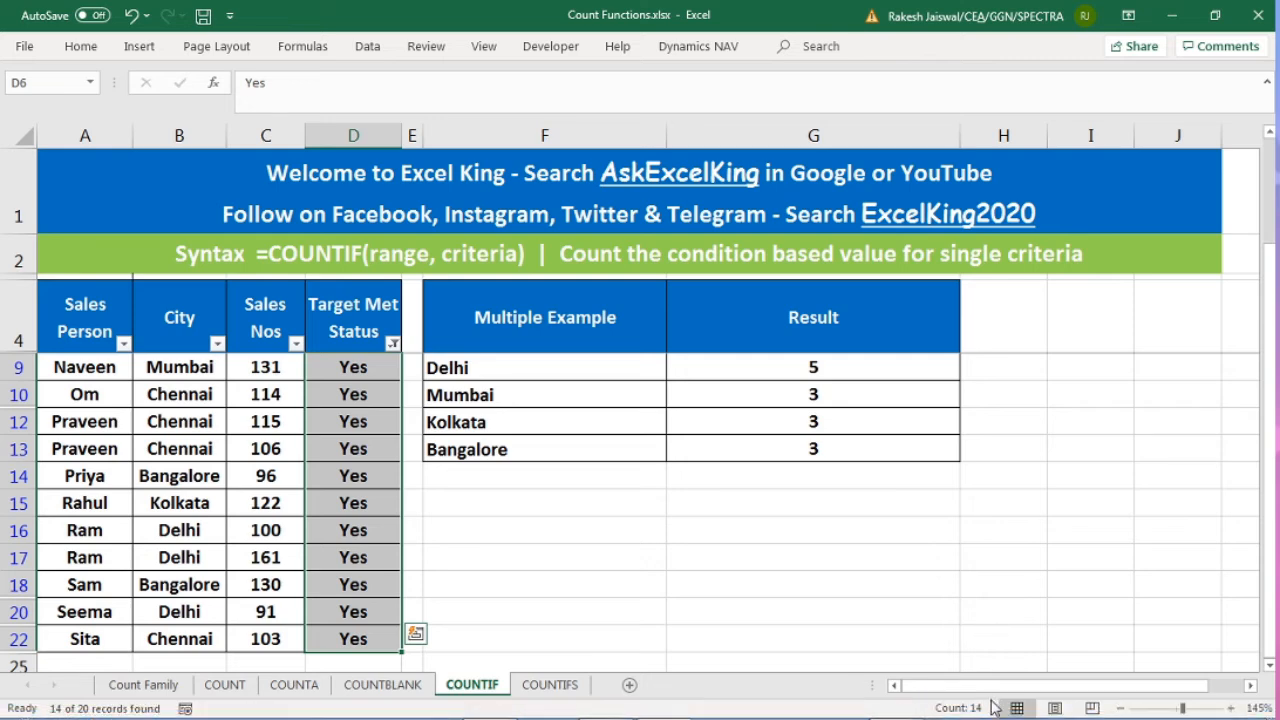
scroll(859, 508, up, 1)
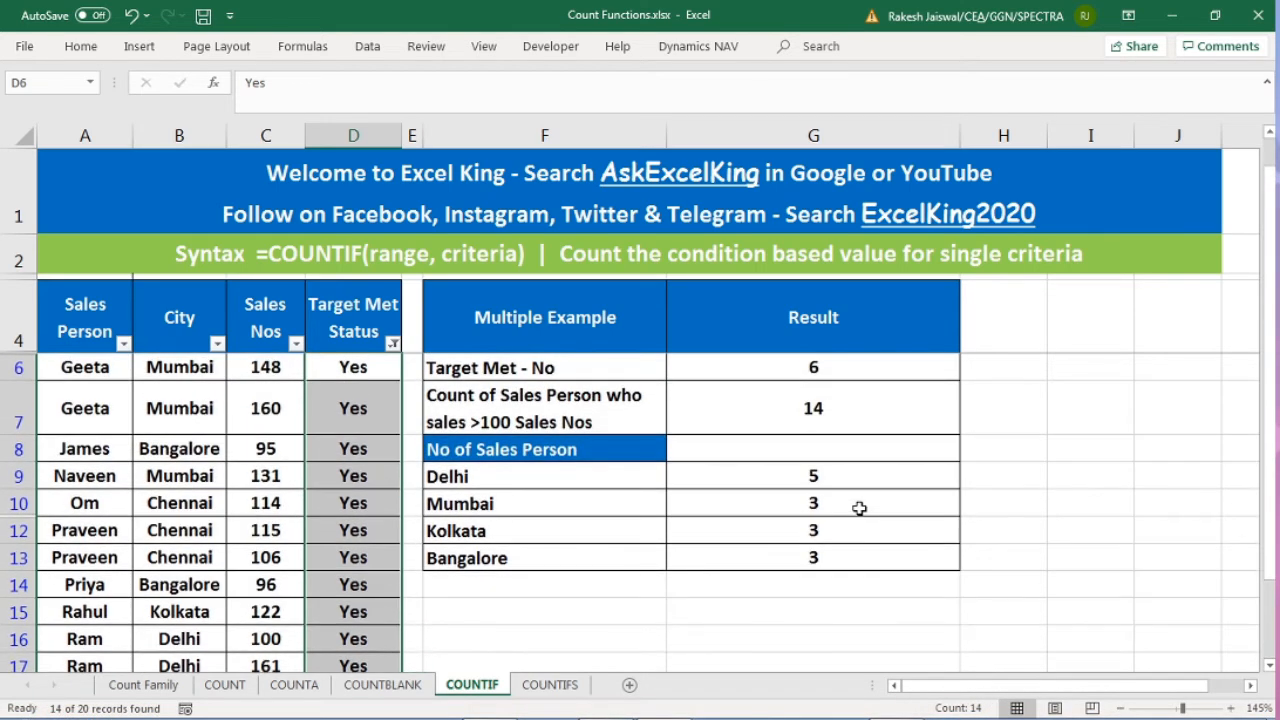
Filter the Target Met Status column to show only No and check the count of the visible No cells
click(393, 344)
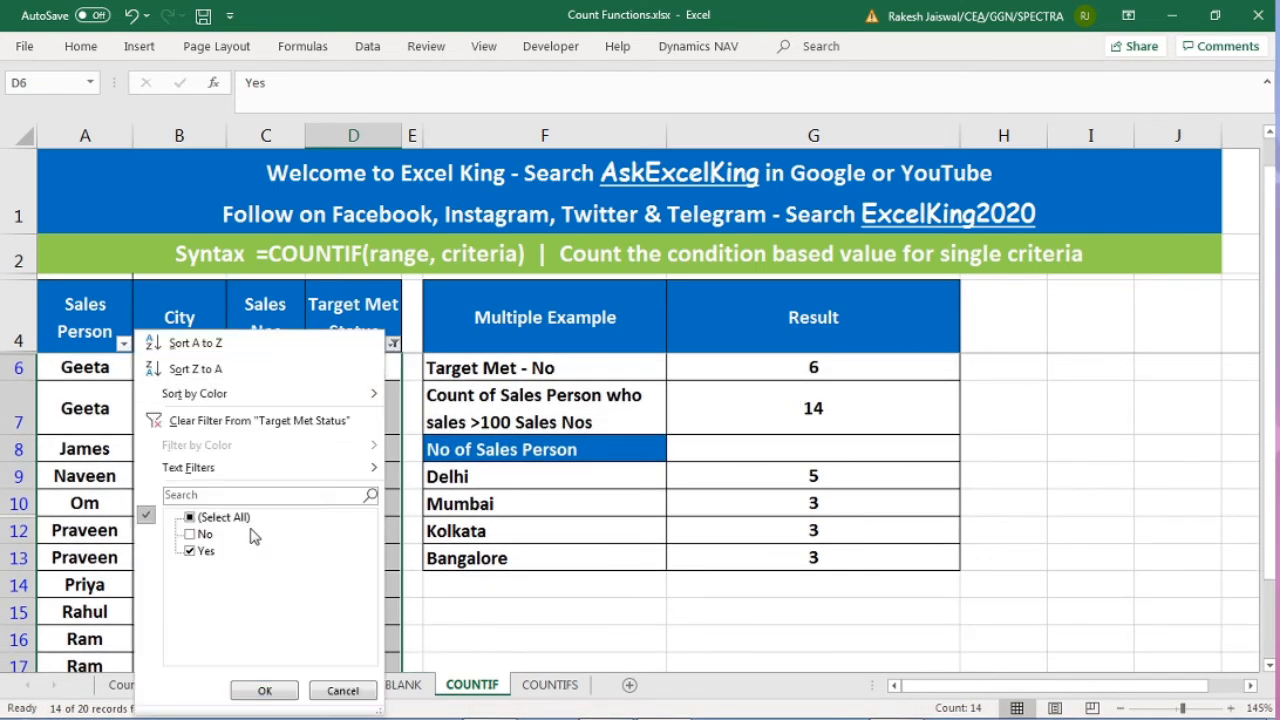
click(189, 534)
click(189, 550)
click(265, 690)
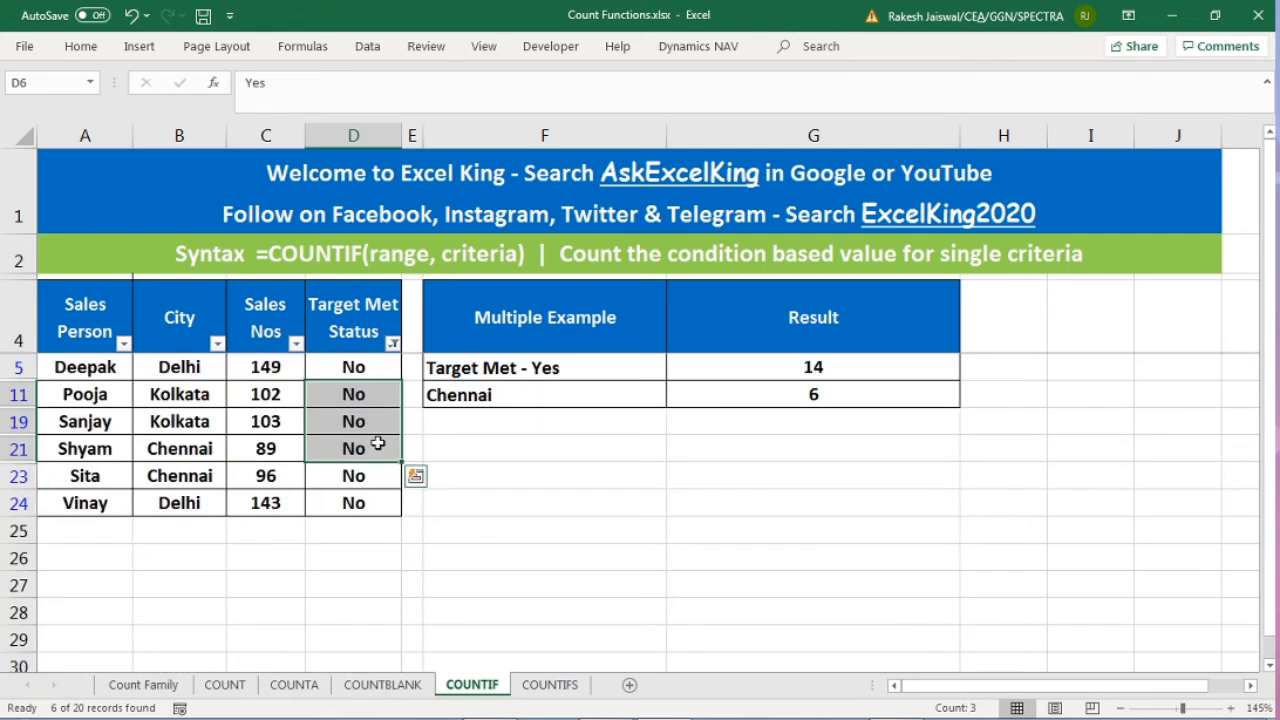
drag(371, 367, 354, 503)
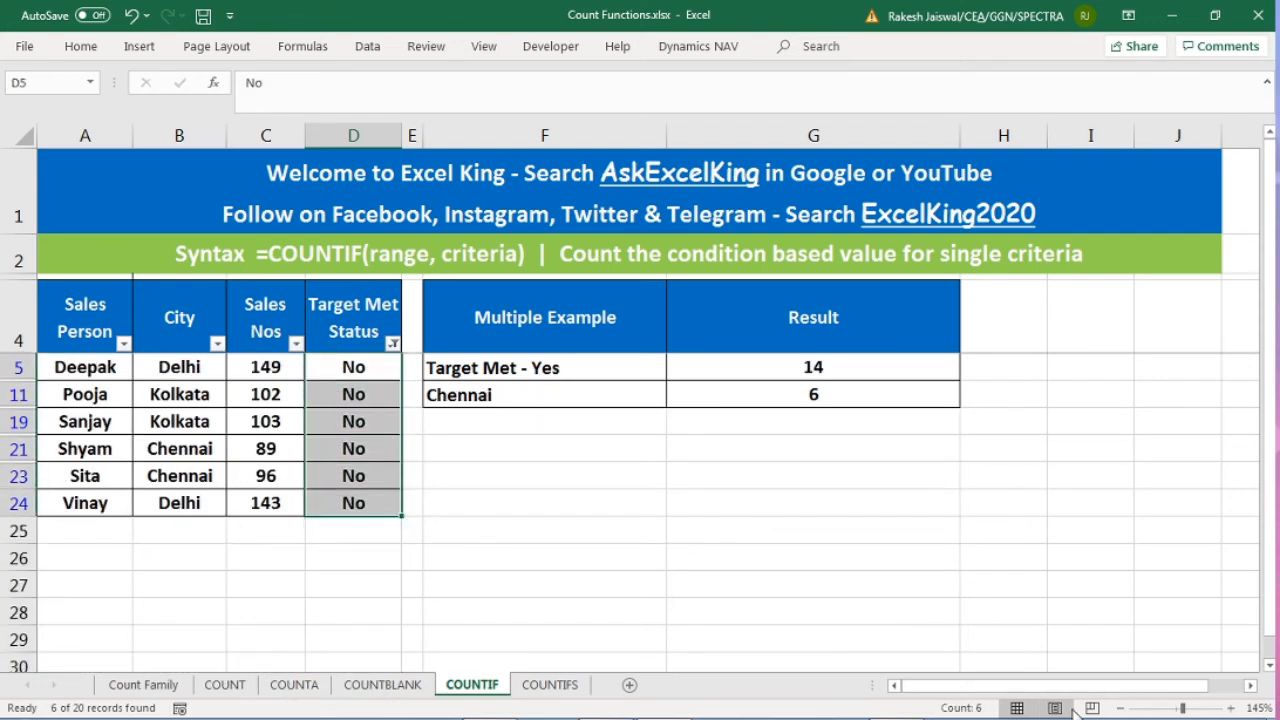
click(810, 392)
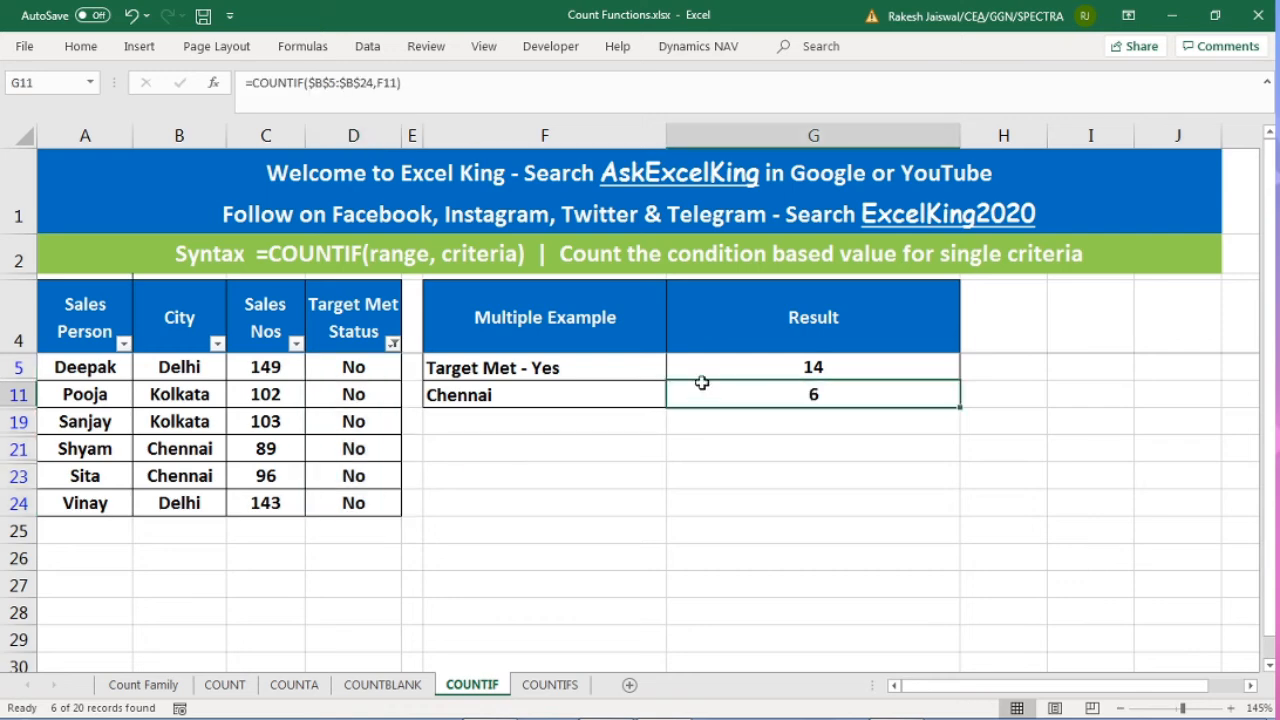
Restore all values in the Target Met Status filter and review the Target Met - No result in F6:G6
click(392, 343)
click(189, 518)
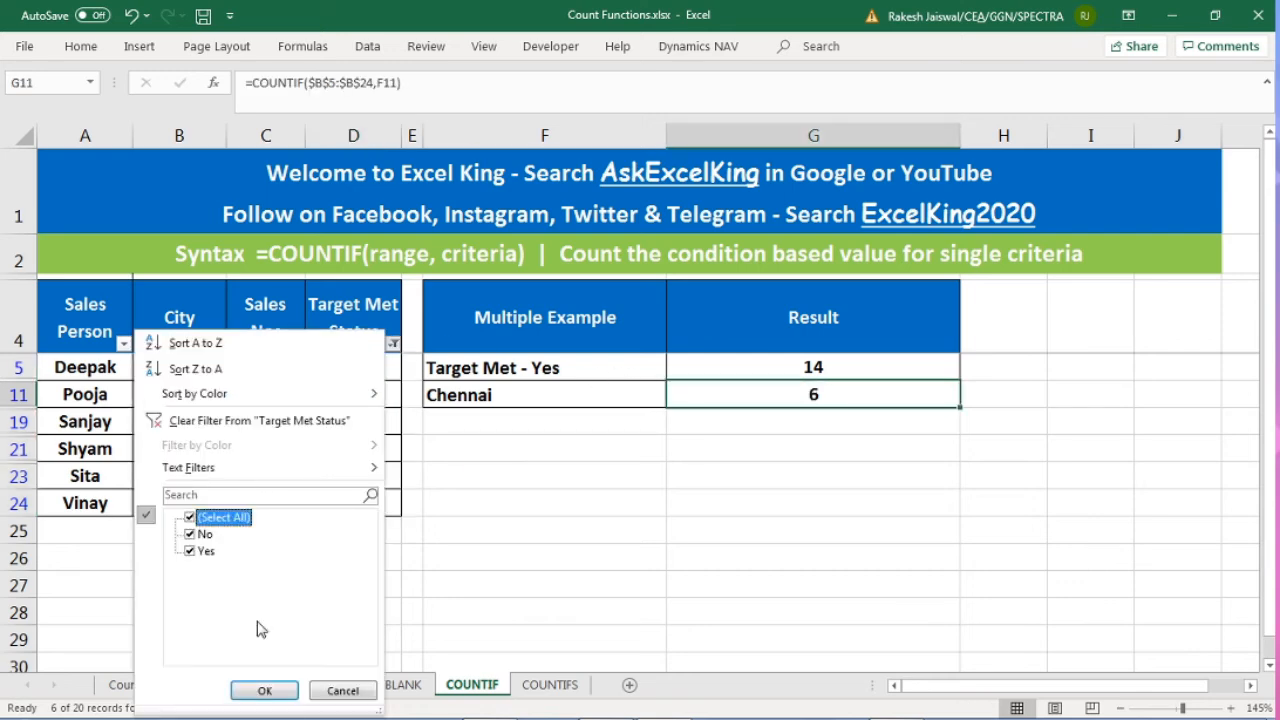
click(264, 690)
drag(548, 399, 771, 397)
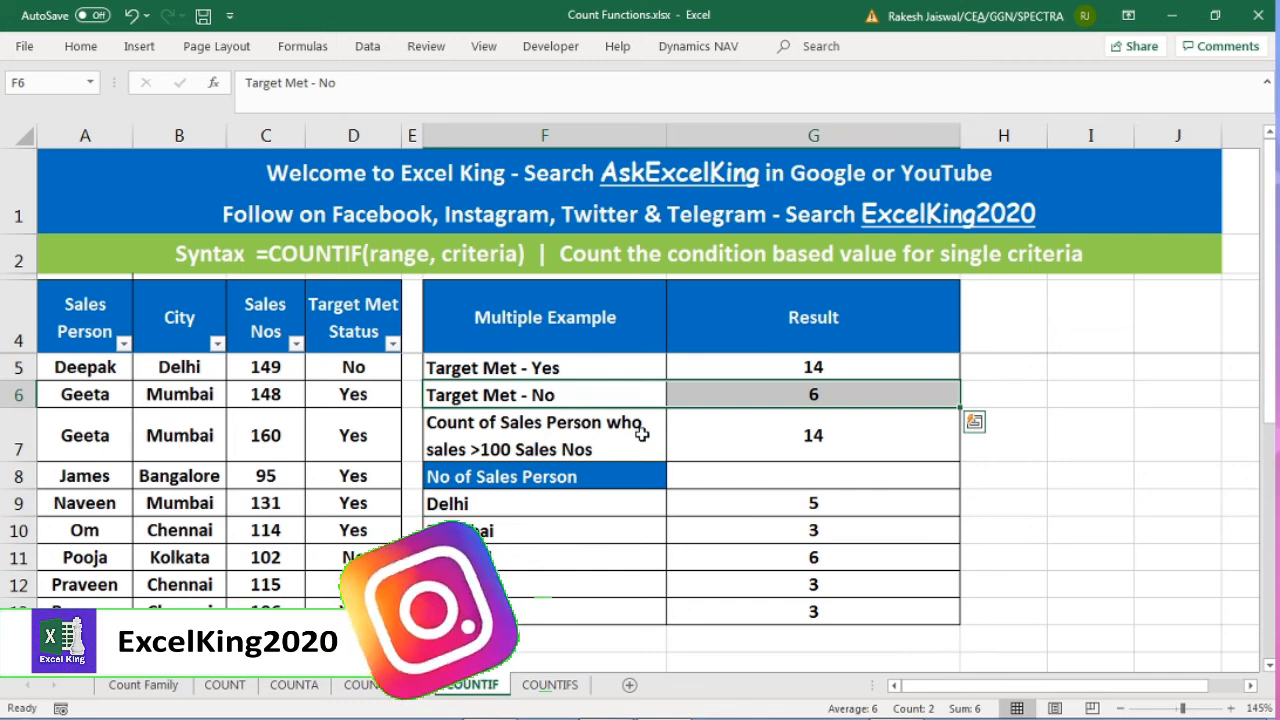
Filter the Sales Nos column to values greater than 100 and check the visible cells' count against G7
click(853, 447)
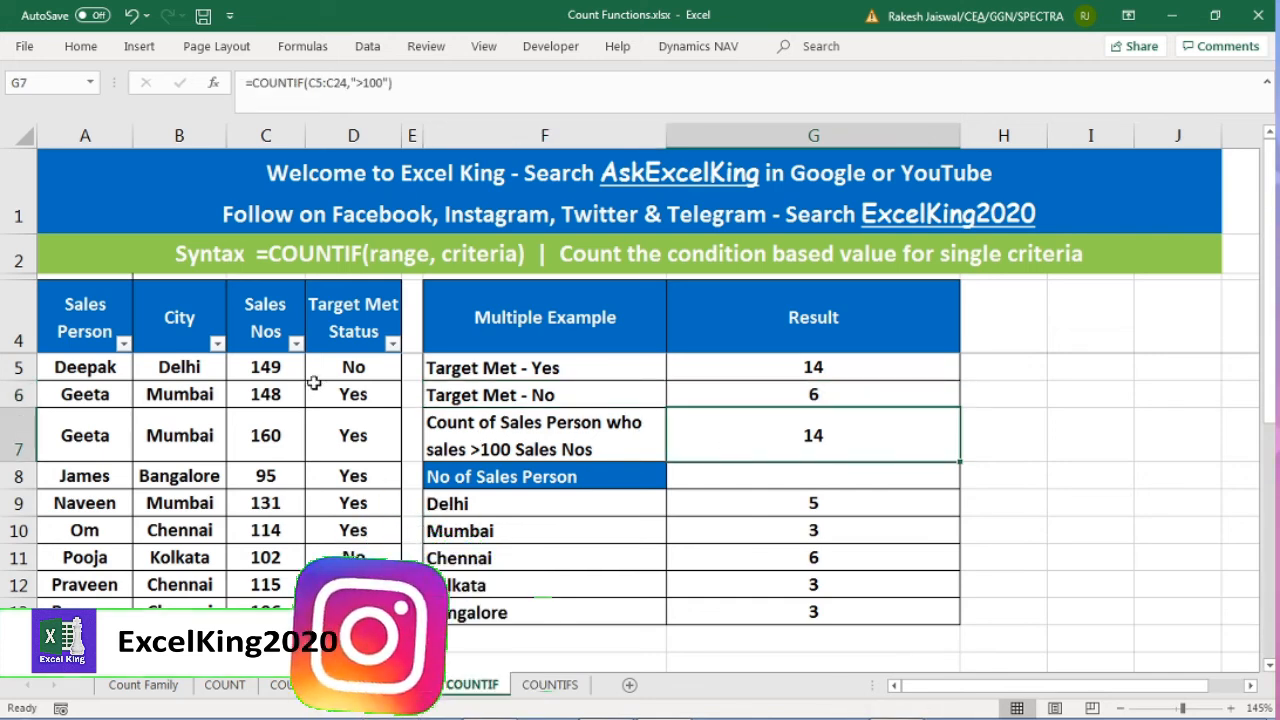
click(279, 323)
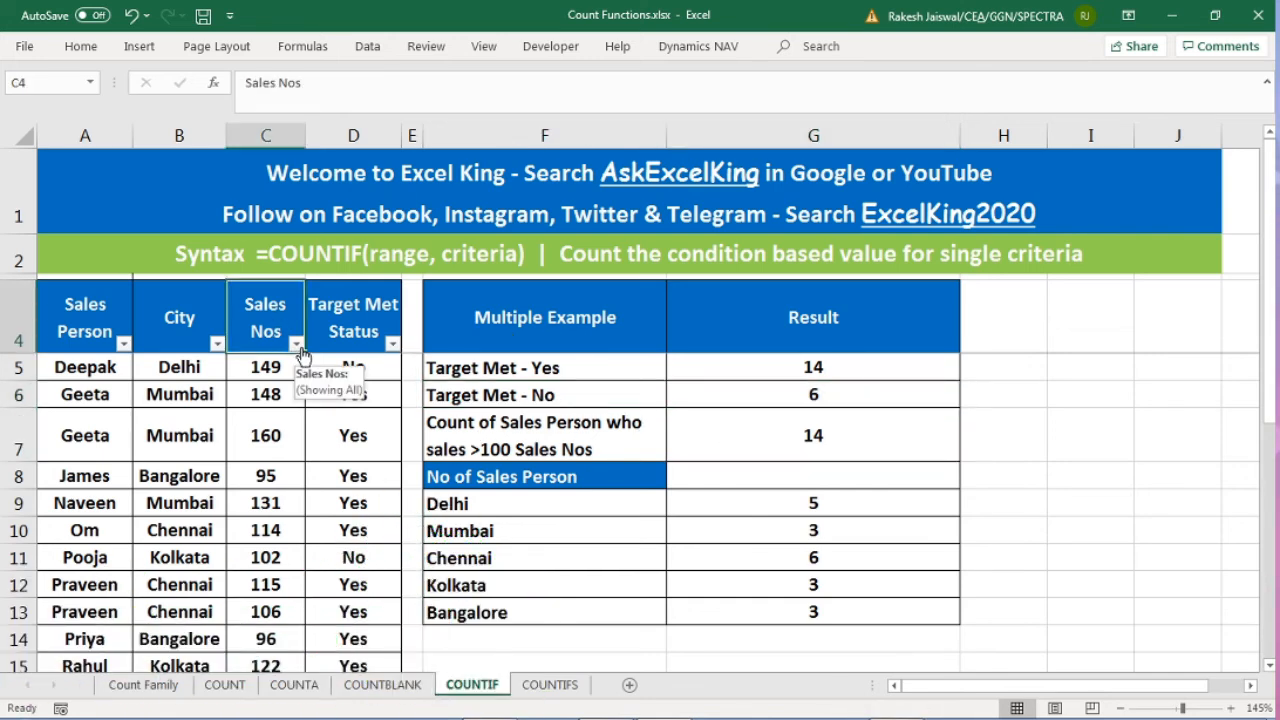
click(297, 345)
mouse_move(112, 474)
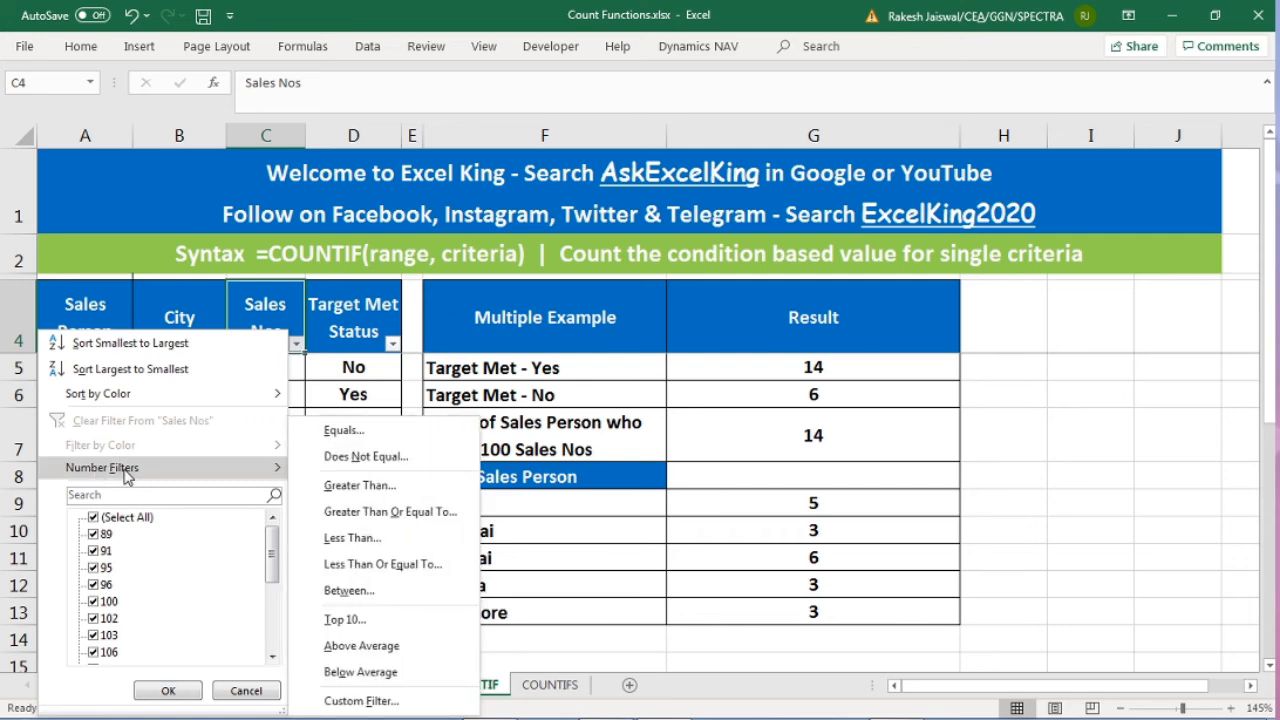
click(387, 488)
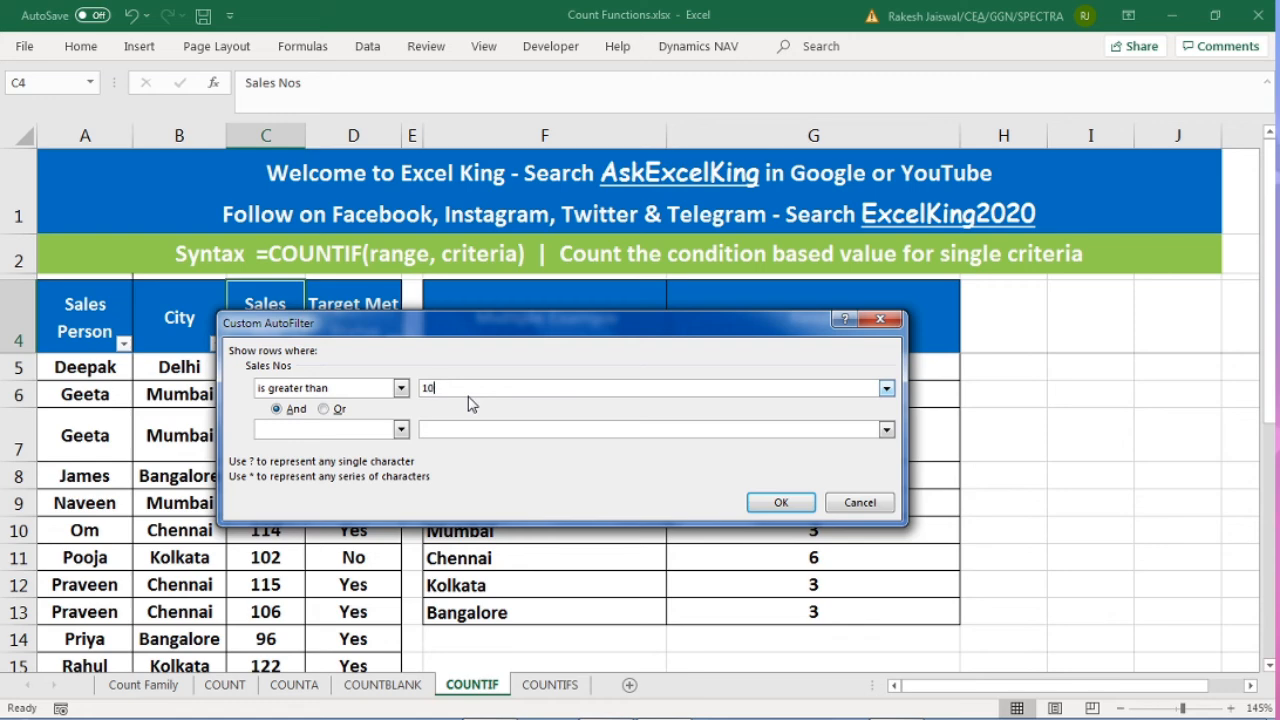
click(779, 503)
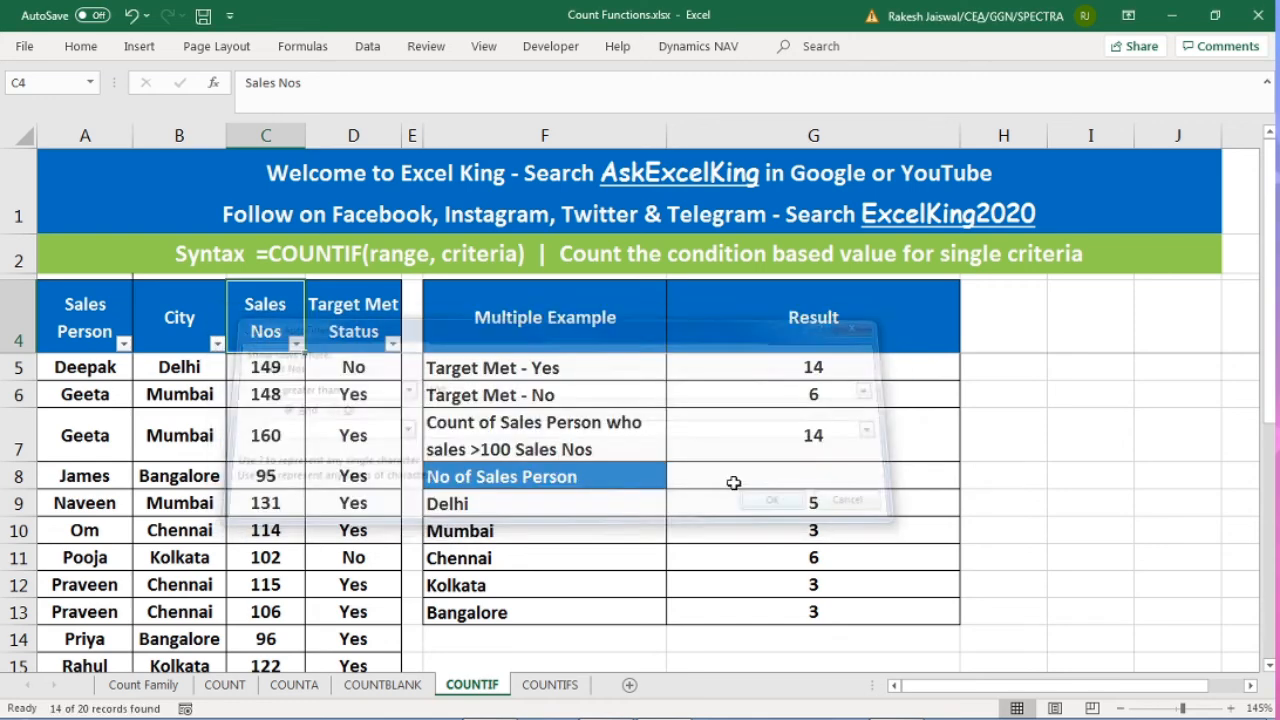
drag(266, 370, 267, 630)
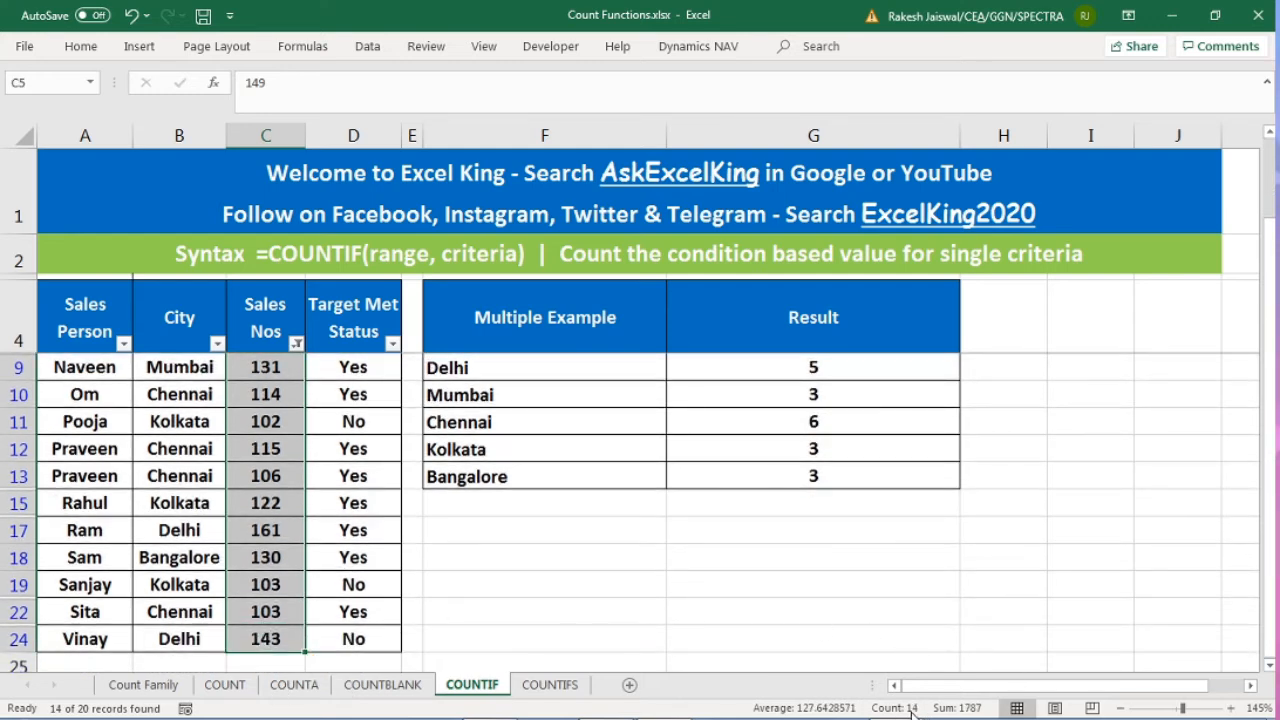
Reselect all values in the Sales Nos filter so every row of the sales table is shown
click(298, 343)
click(160, 518)
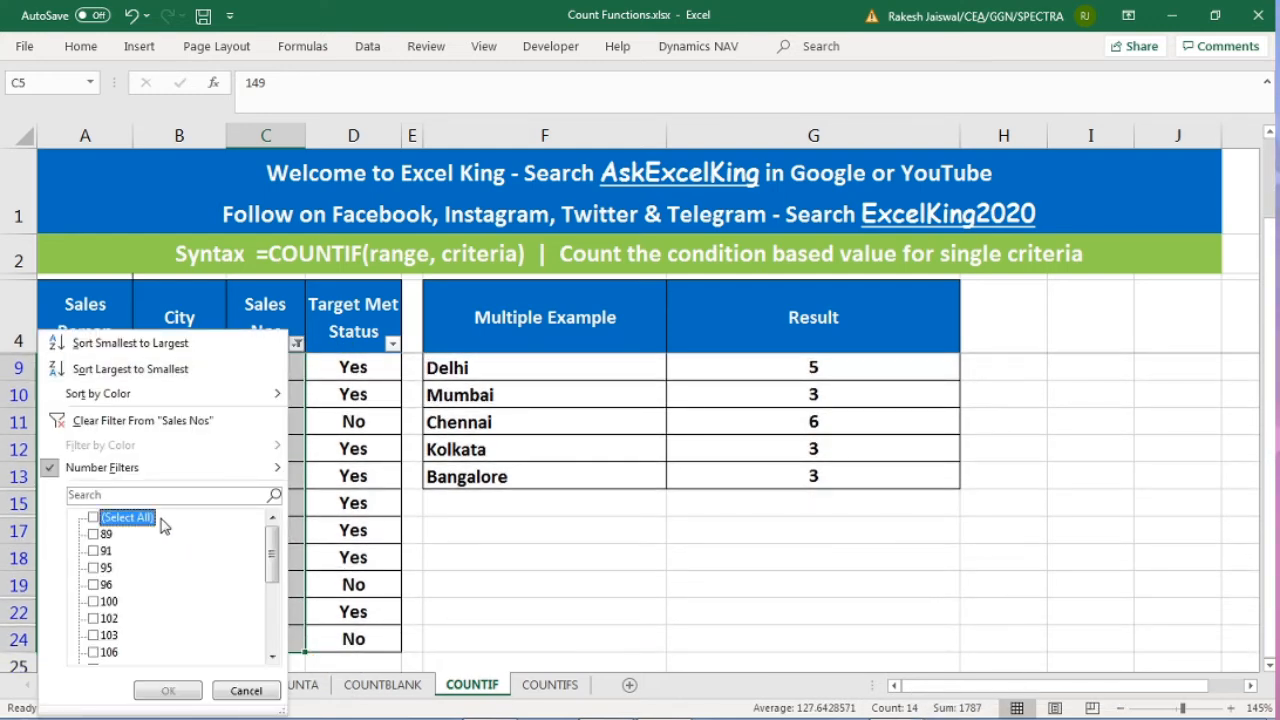
click(108, 518)
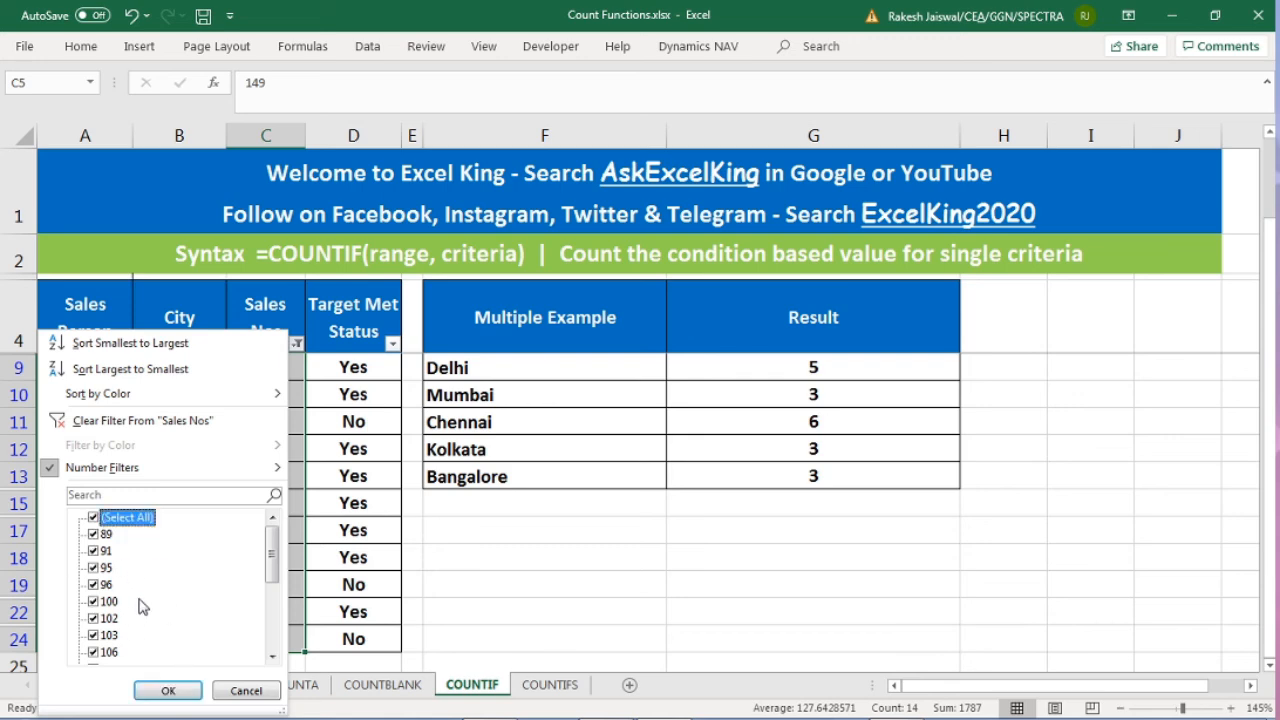
click(168, 690)
click(268, 330)
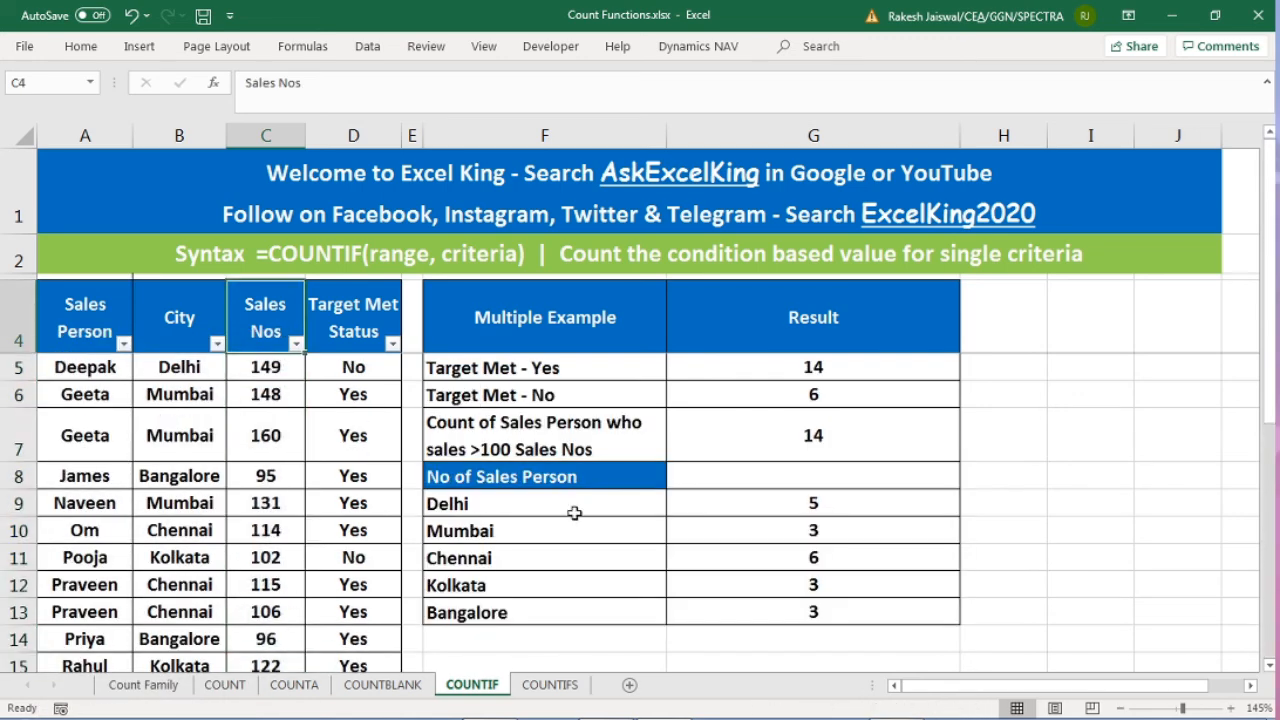
click(171, 341)
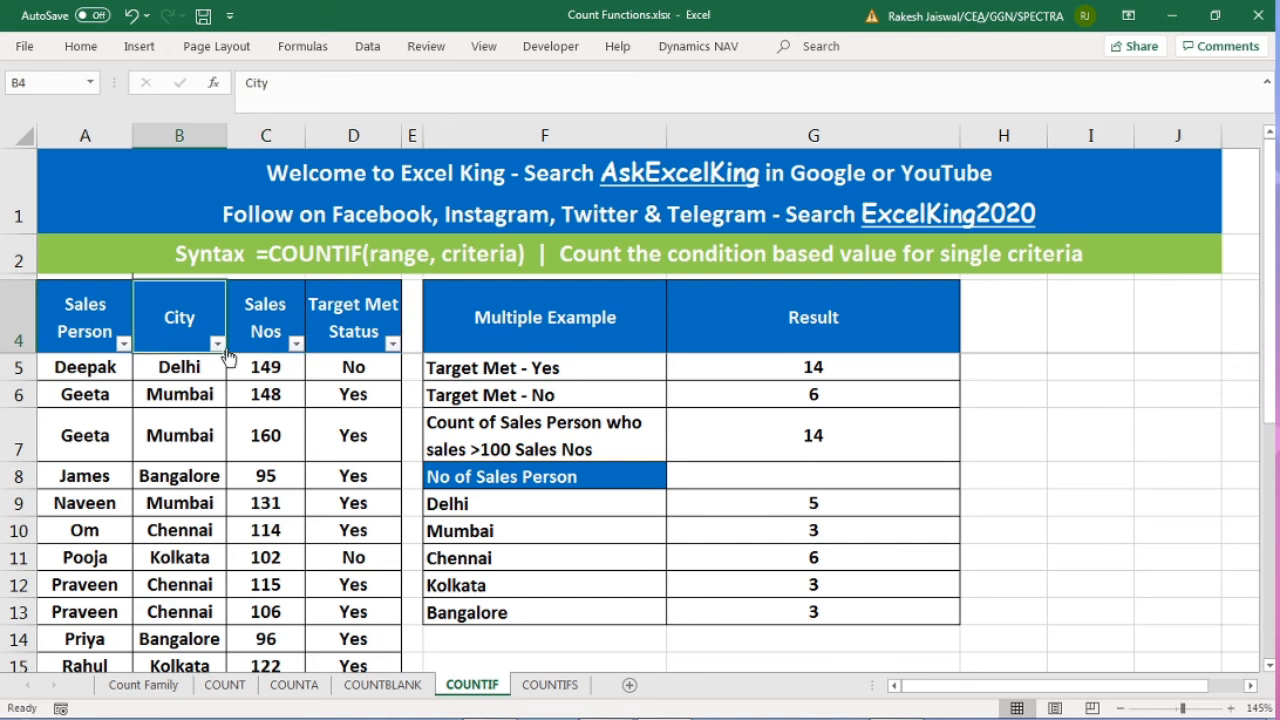
click(217, 343)
click(311, 523)
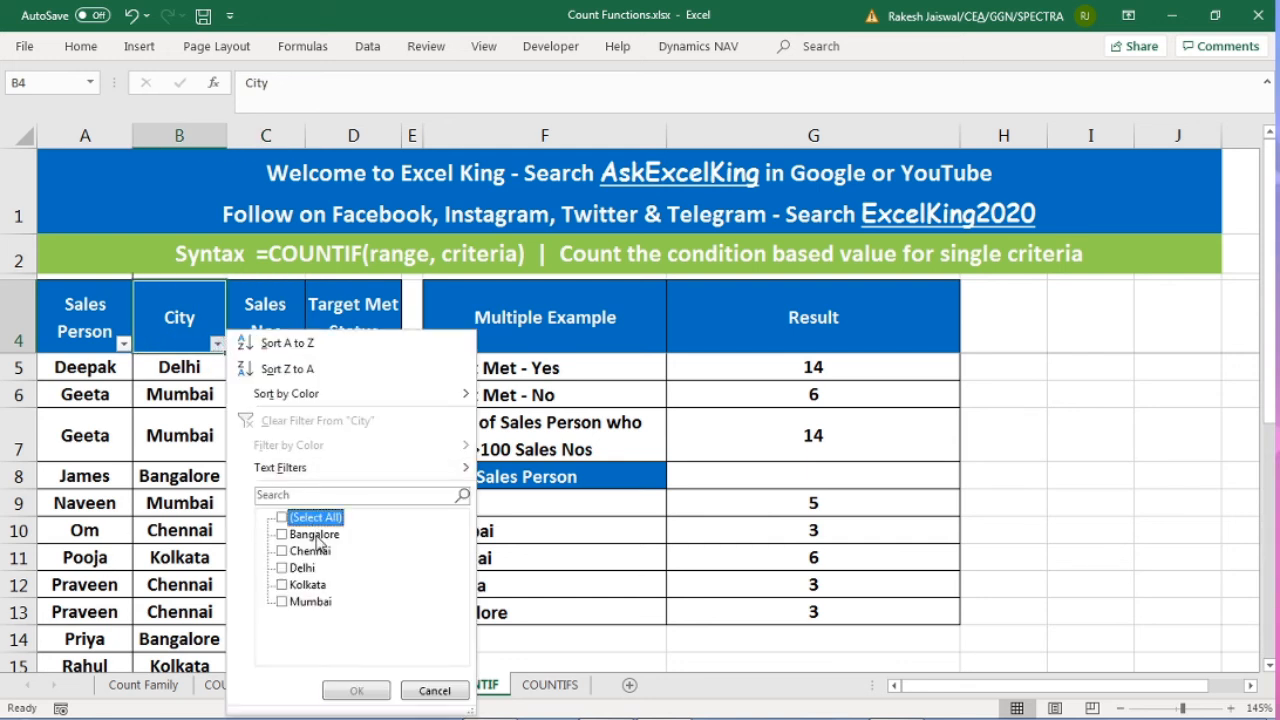
click(187, 316)
Sort the sales table by City from A to Z and check the counts of the Chennai, Delhi and Mumbai cells
click(217, 344)
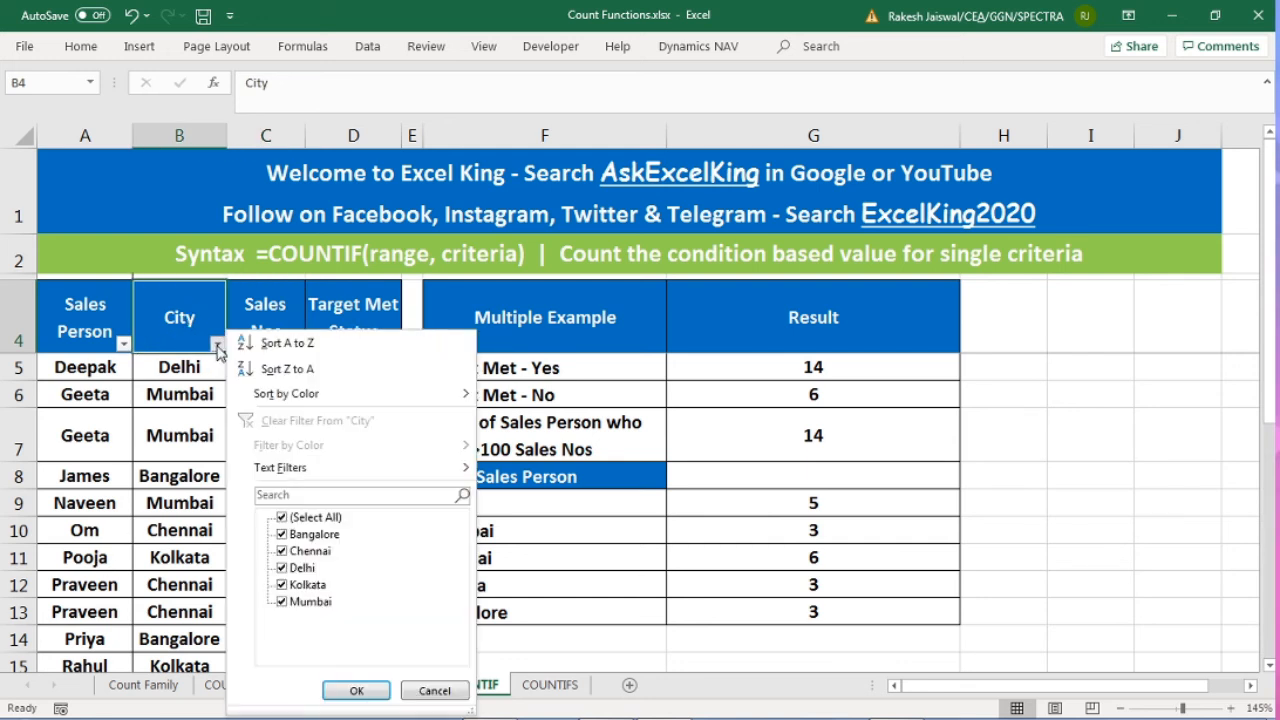
click(287, 343)
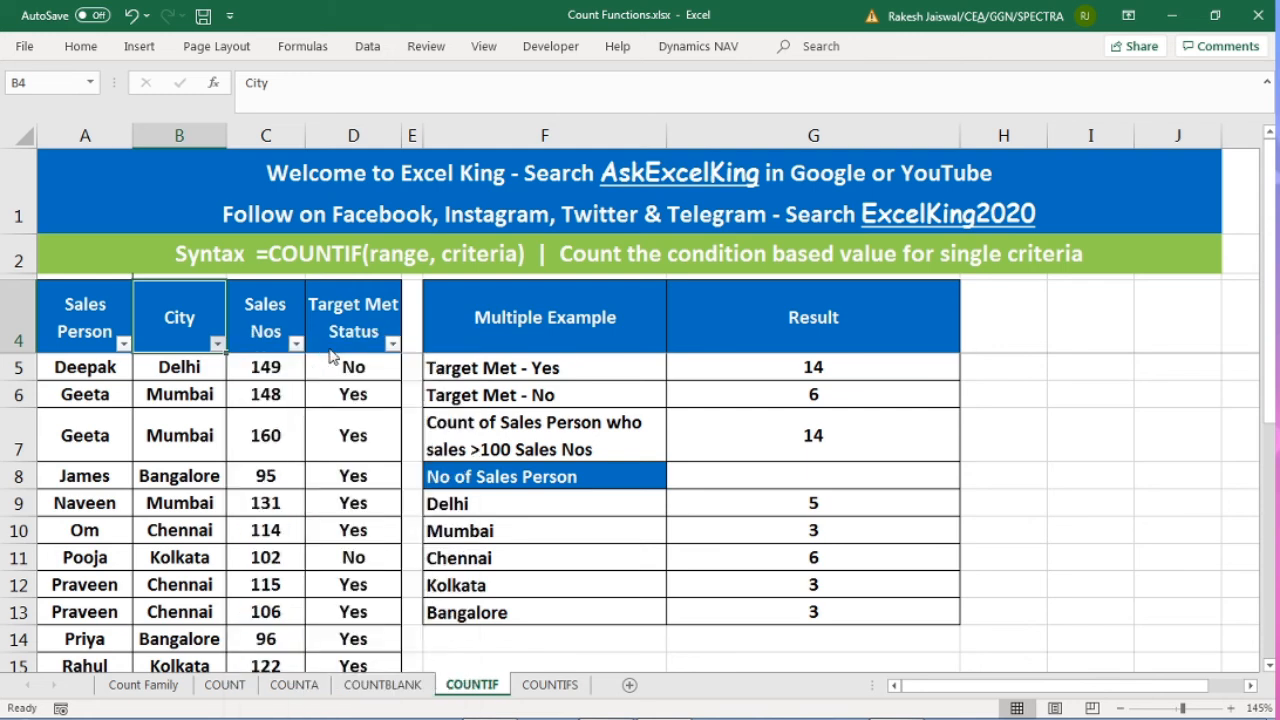
drag(189, 368, 188, 614)
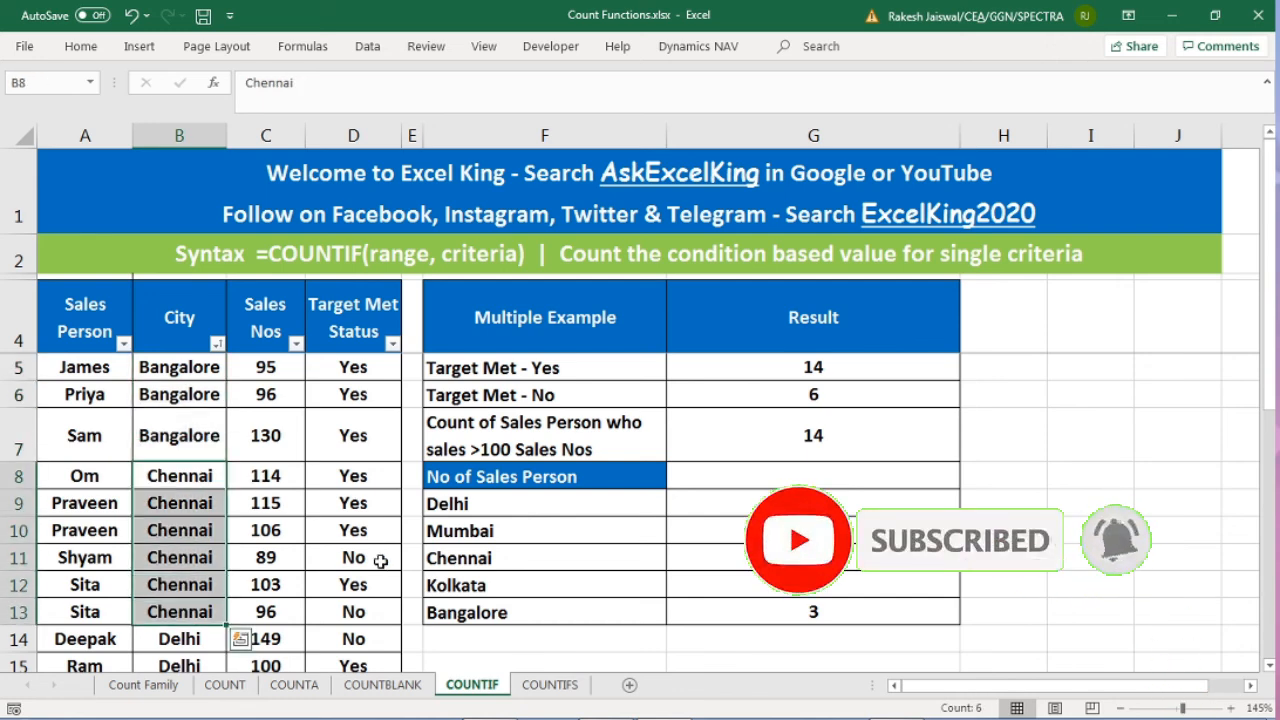
scroll(229, 585, down, 1)
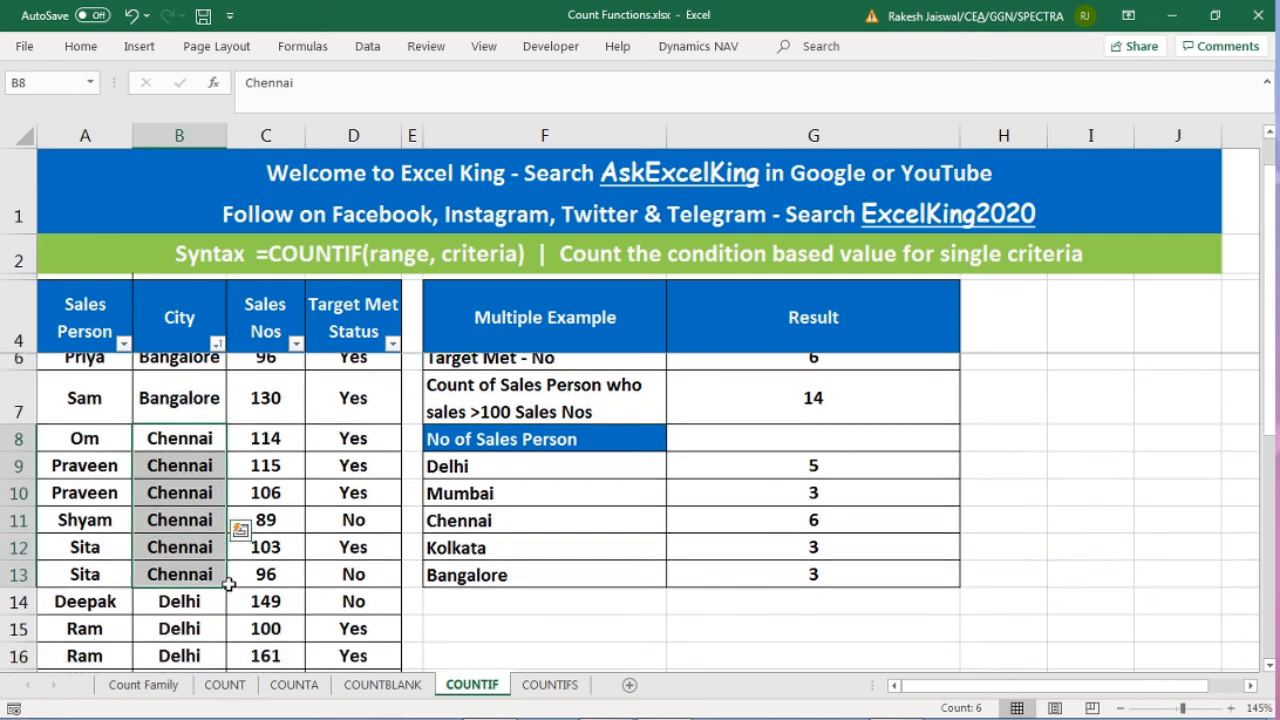
scroll(229, 585, down, 2)
drag(193, 450, 180, 566)
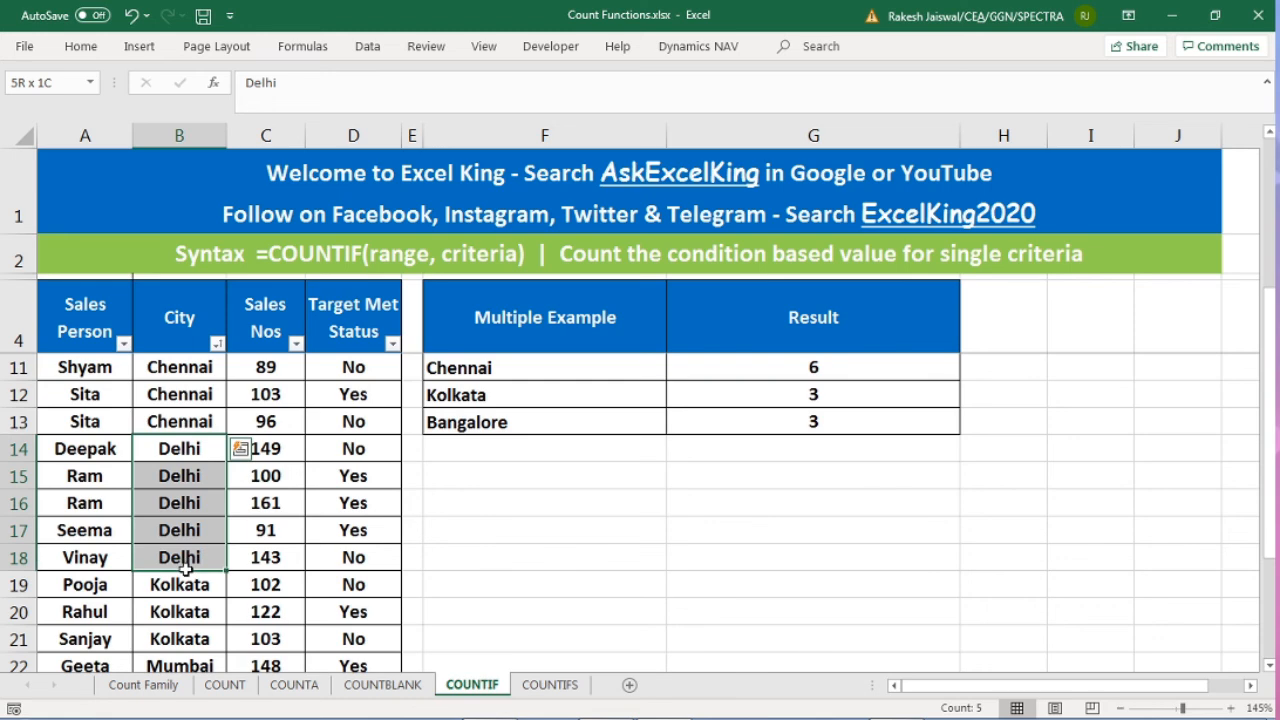
scroll(190, 520, down, 2)
drag(185, 425, 180, 557)
scroll(609, 492, up, 4)
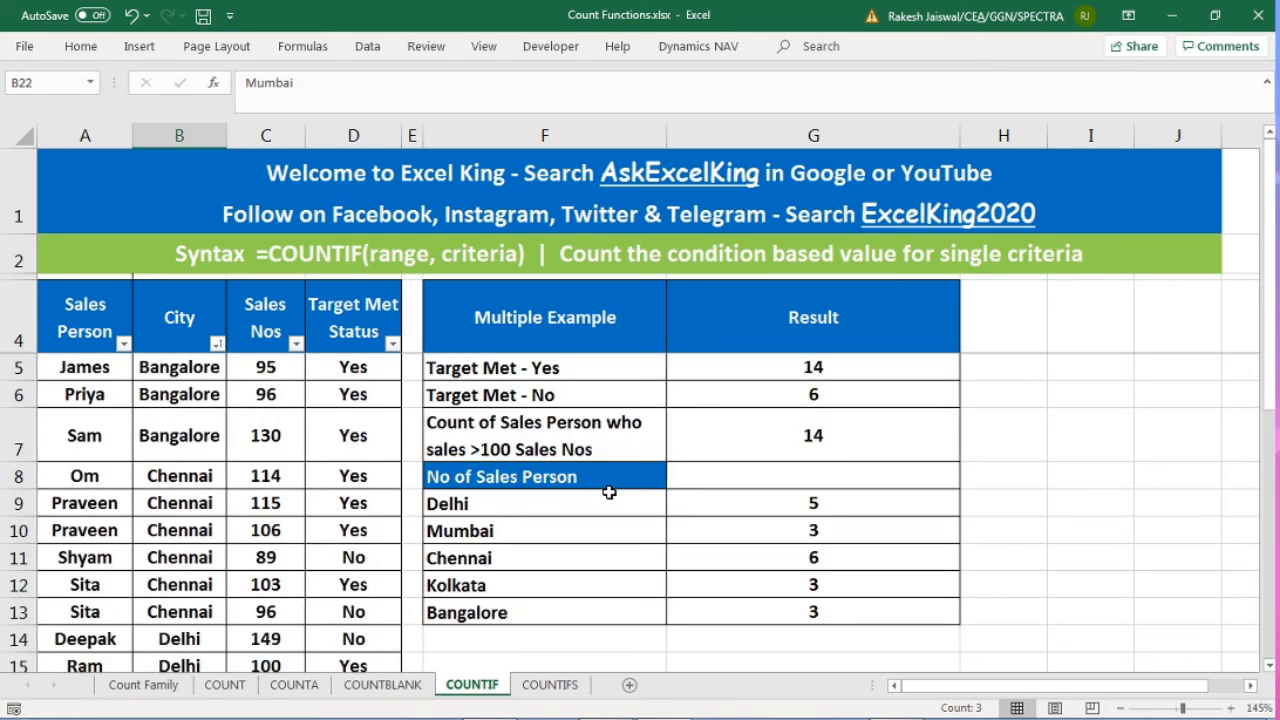
Compare the sorted city counts with the Delhi, Kolkata and Mumbai rows of the results table
drag(525, 508, 797, 503)
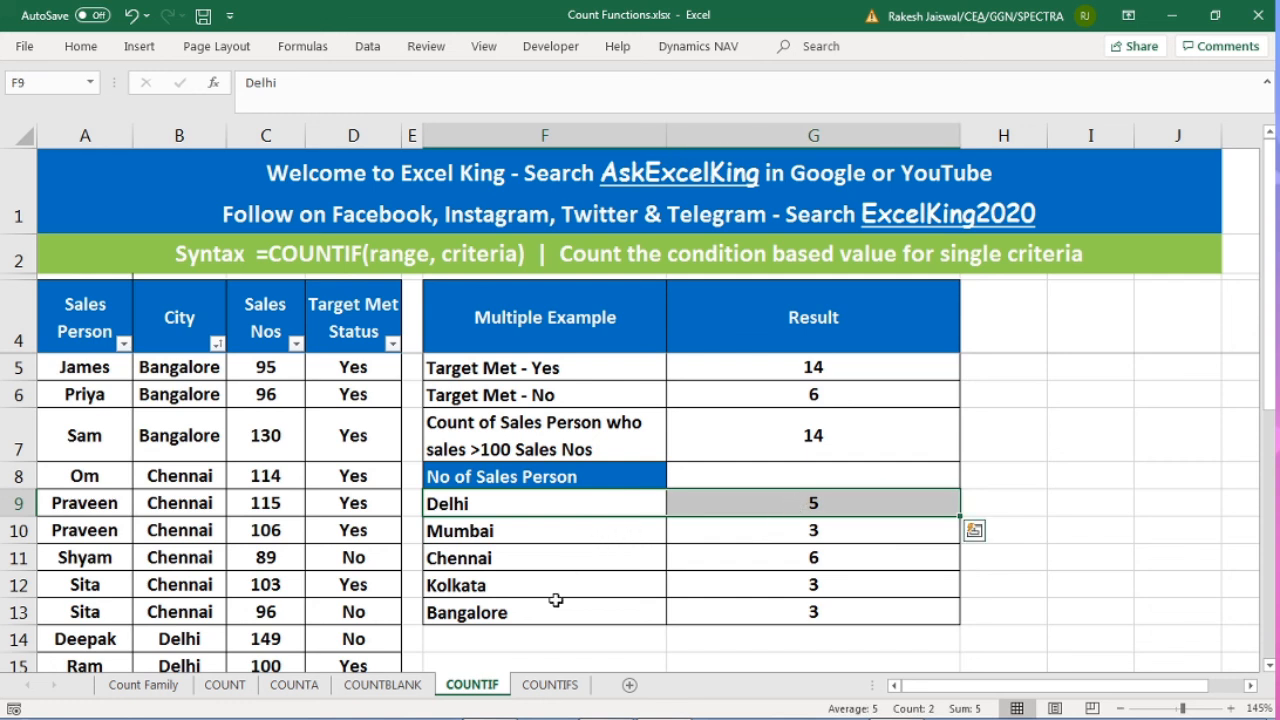
drag(556, 586, 746, 586)
drag(640, 530, 797, 530)
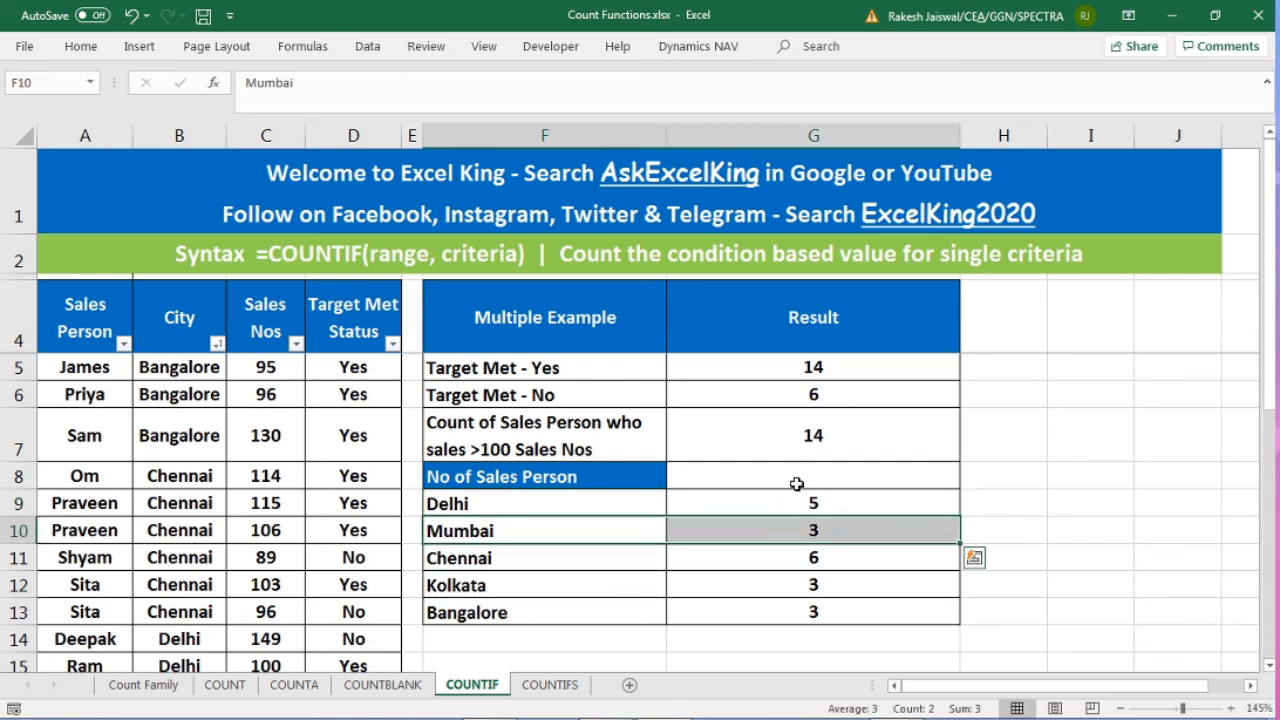
click(660, 334)
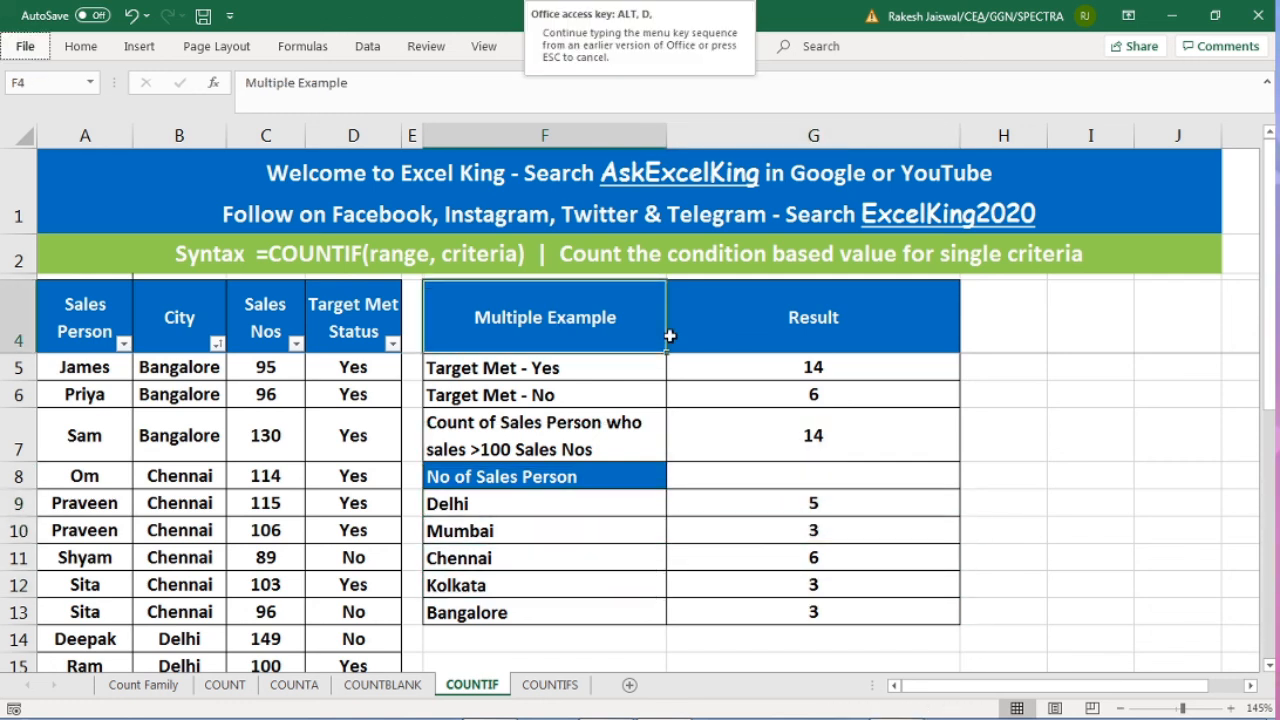